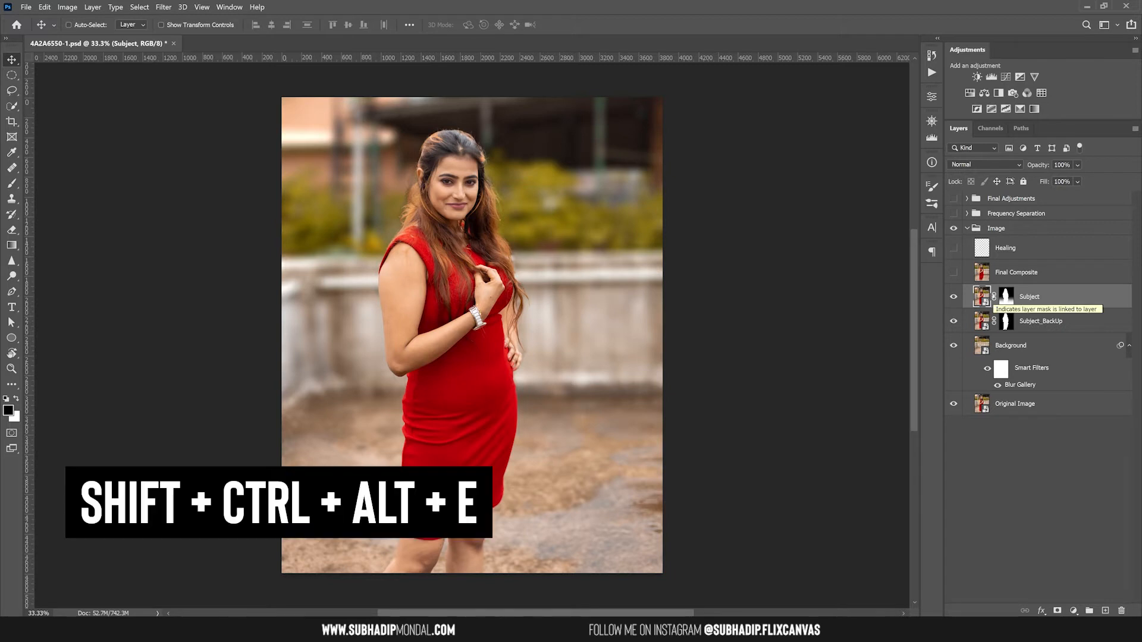
Stamp all visible layers into a new layer above Subject and name it Final Composite.
key(shift+ctrl+alt+e)
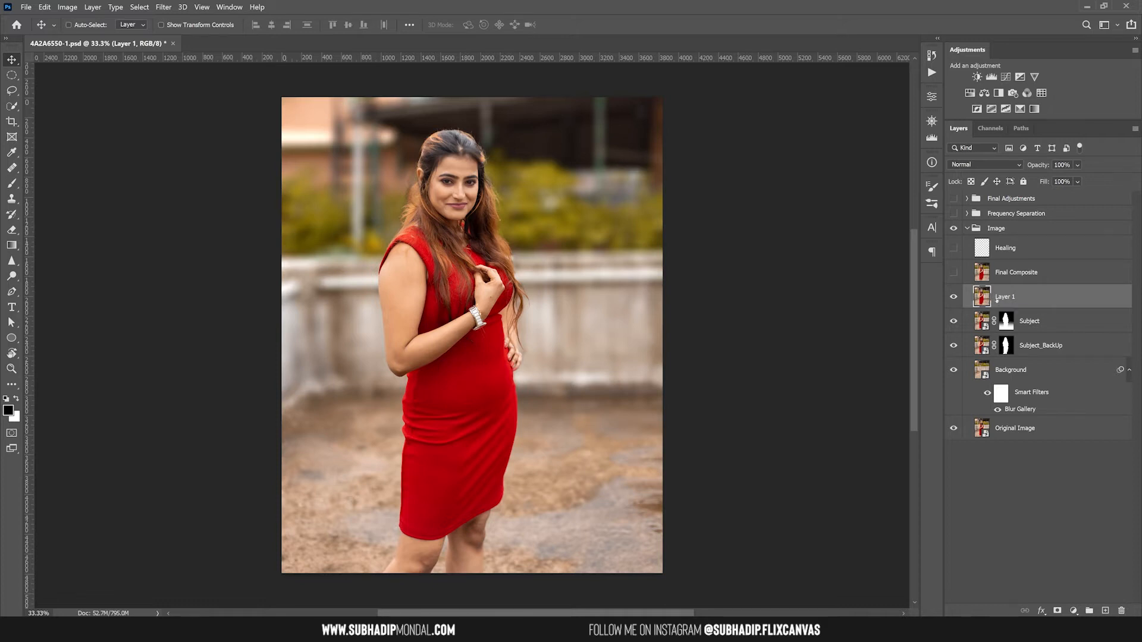
double_click(1004, 297)
text(Final Composite)
key(Return)
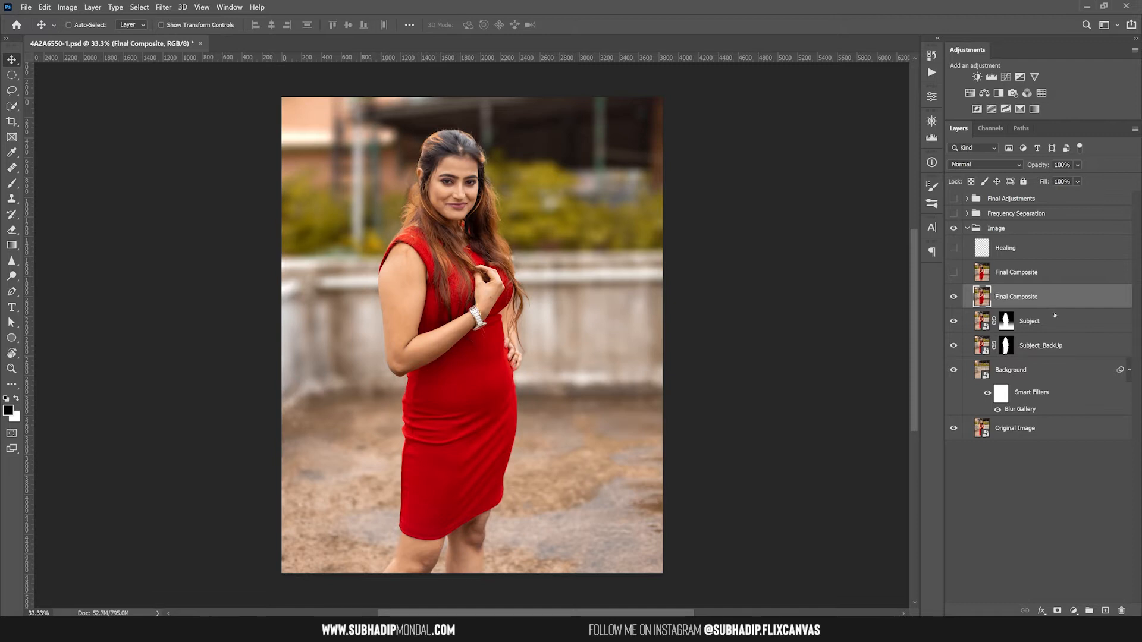
Delete the duplicate Final Composite layer directly above Subject, and show and select the original Final Composite layer.
drag(1005, 297, 1121, 611)
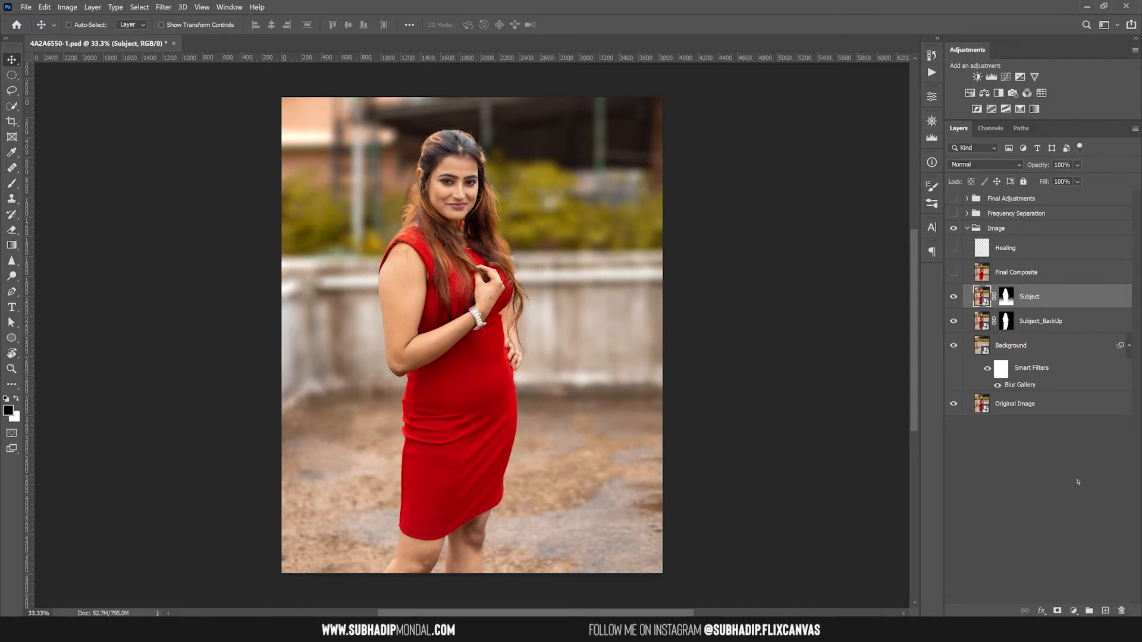
click(952, 272)
click(1009, 275)
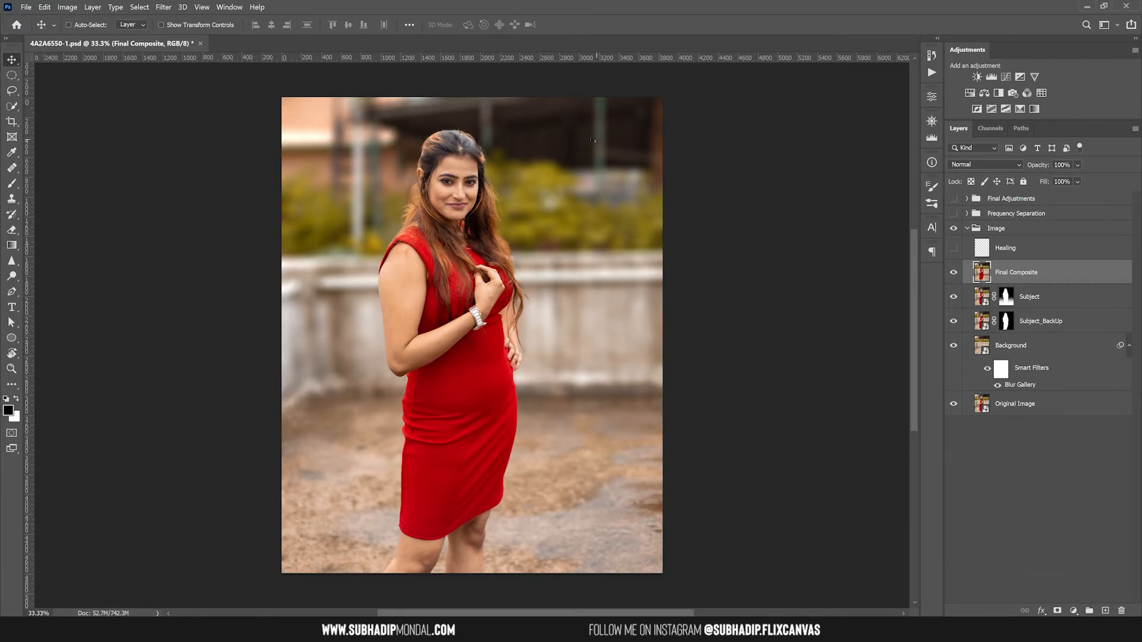
Add a new empty layer directly above Final Composite and name it Healing.
scroll(458, 181, up, 5)
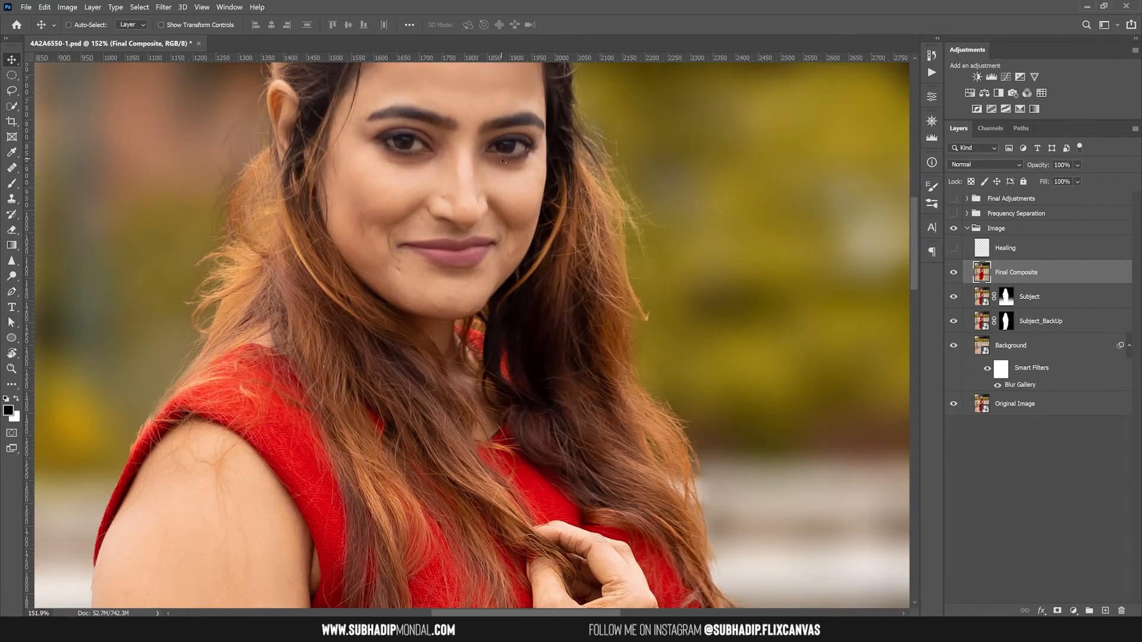
drag(502, 161, 578, 244)
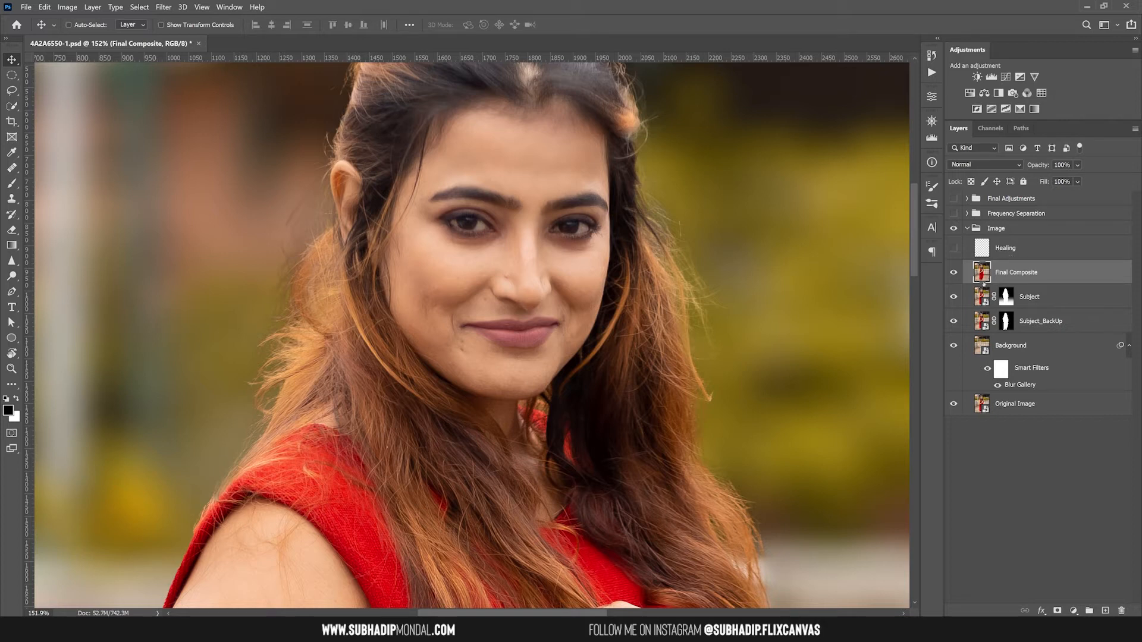
click(953, 248)
click(954, 250)
click(1105, 612)
double_click(1005, 273)
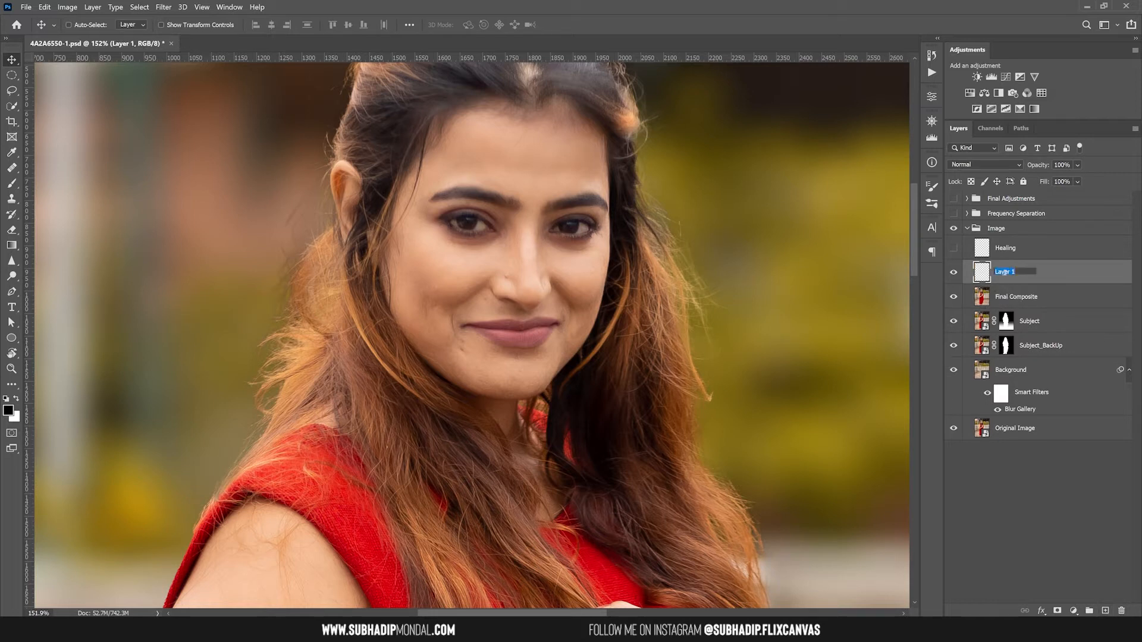
text(Healing)
key(Return)
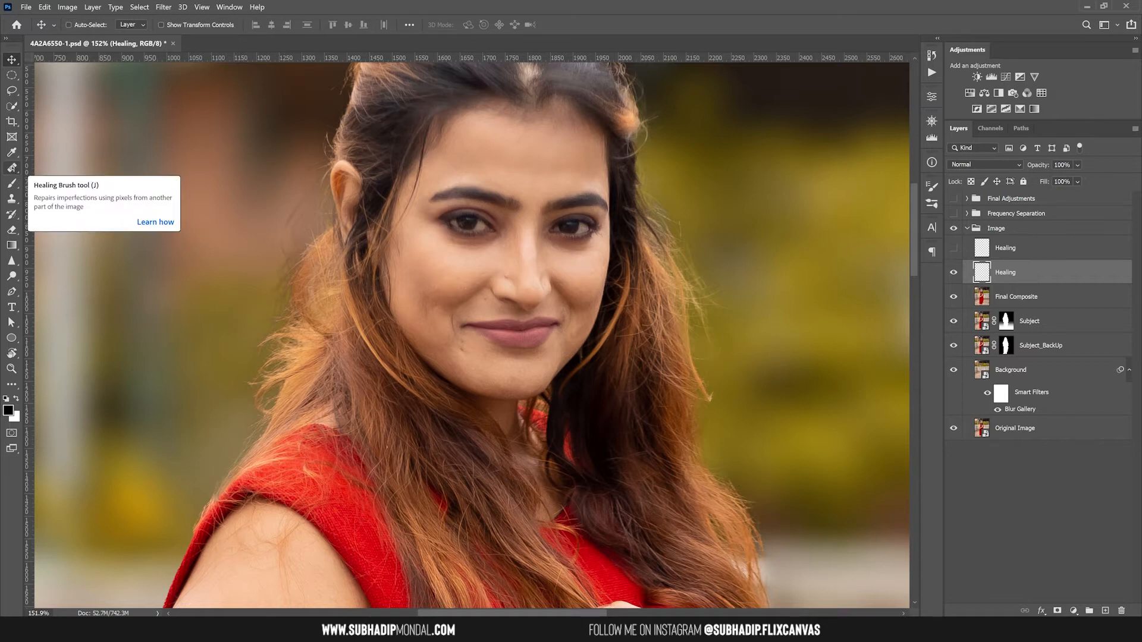
Activate the Healing Brush tool for retouching on the new Healing layer.
click(12, 168)
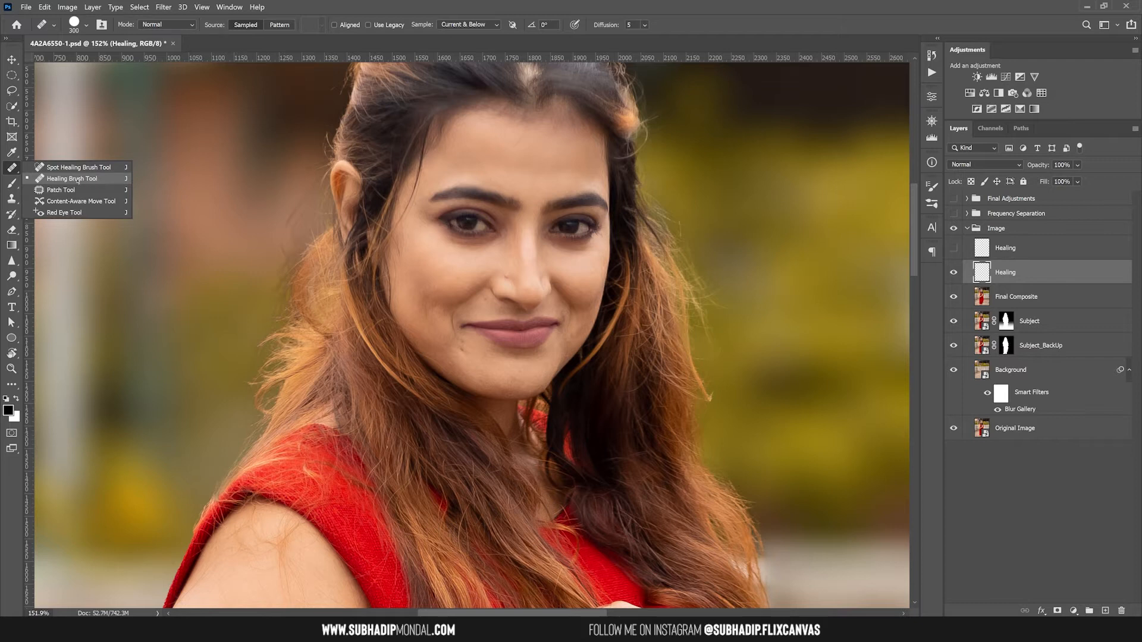
click(71, 167)
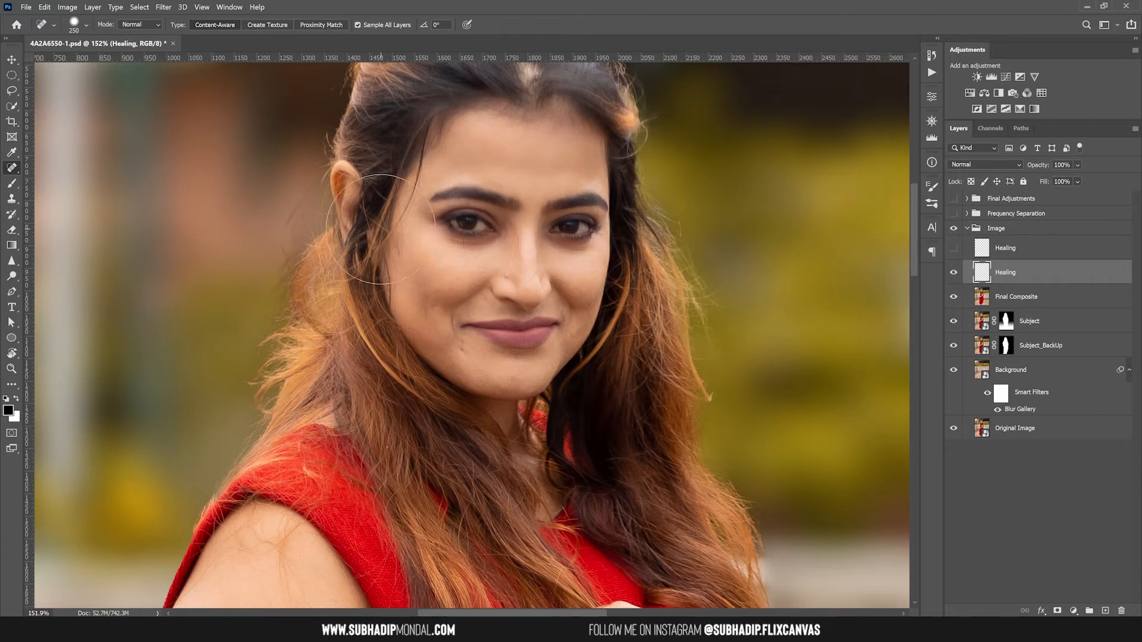
right_click(12, 167)
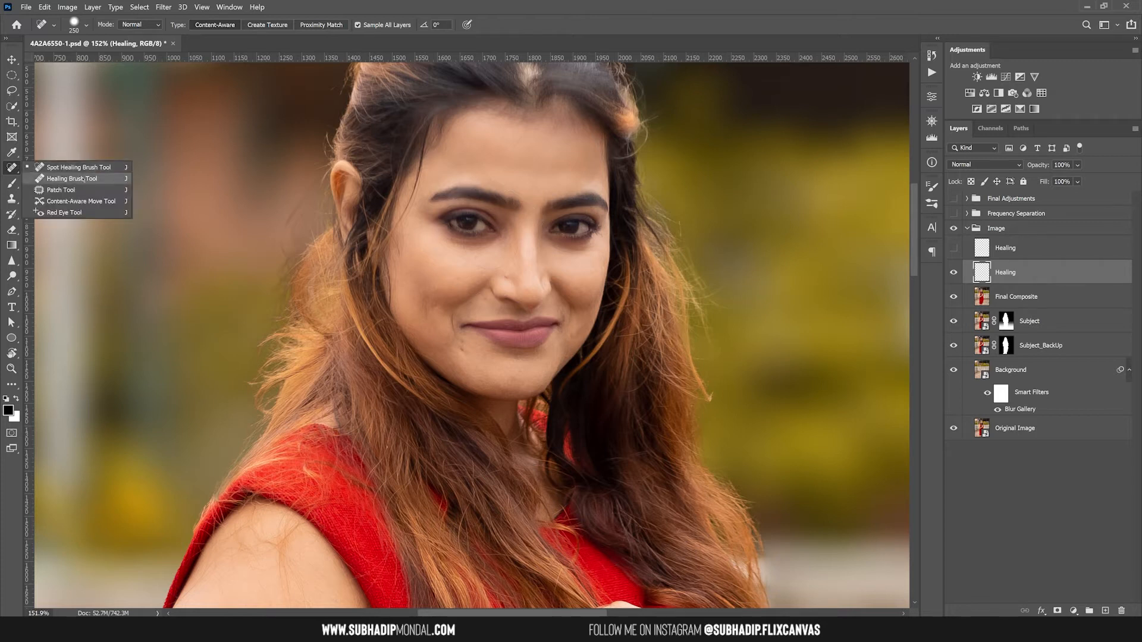
click(71, 178)
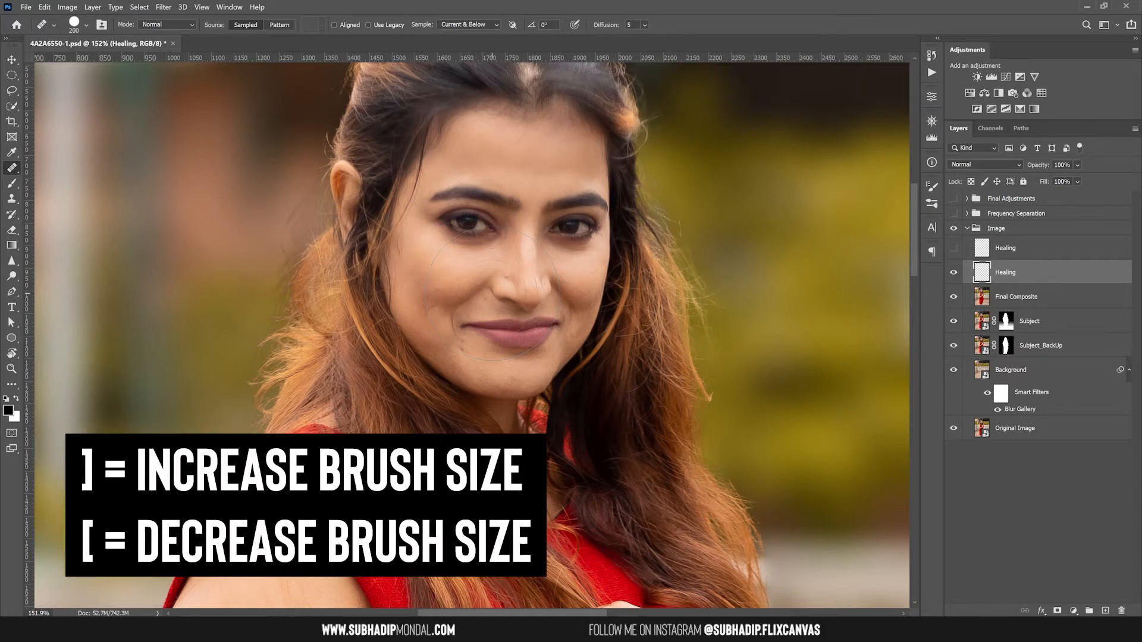
Reduce the Healing Brush size to 15.
key(bracketleft)
key(bracketleft)
key(bracketright)
key(bracketright)
key(bracketright)
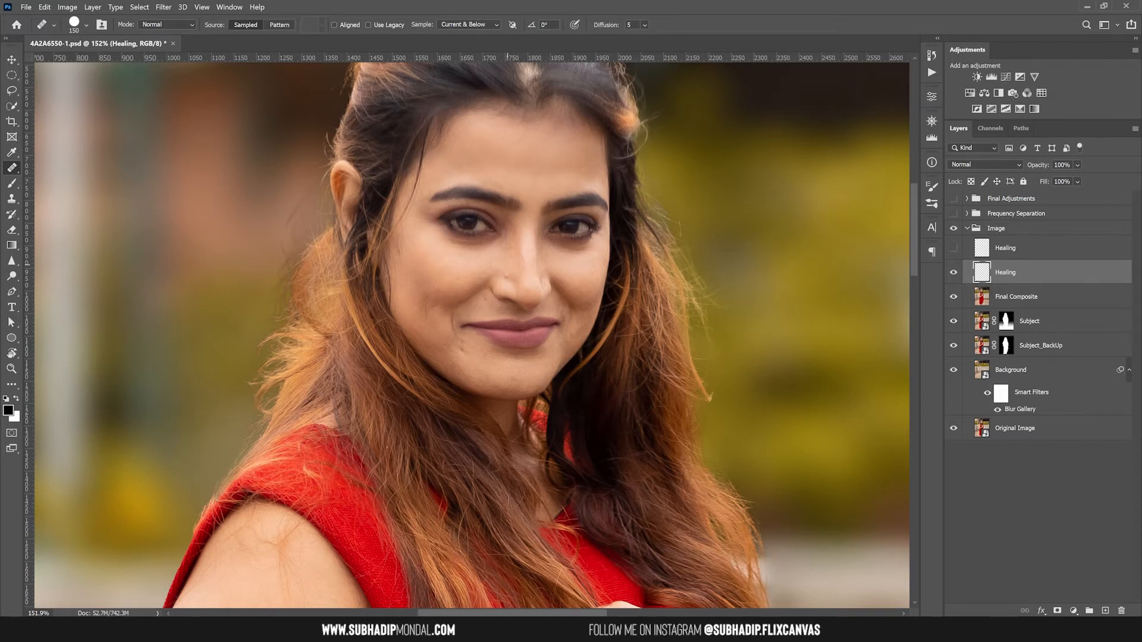
key(bracketleft)
key(bracketleft)
key(bracketleft)
key(bracketleft)
key(bracketleft)
key(bracketleft)
key(bracketleft)
key(bracketleft)
key(bracketleft)
key(bracketleft)
key(bracketleft)
key(bracketleft)
Try the Current Layer sample option for the Healing Brush and return it to Current & Below.
click(483, 25)
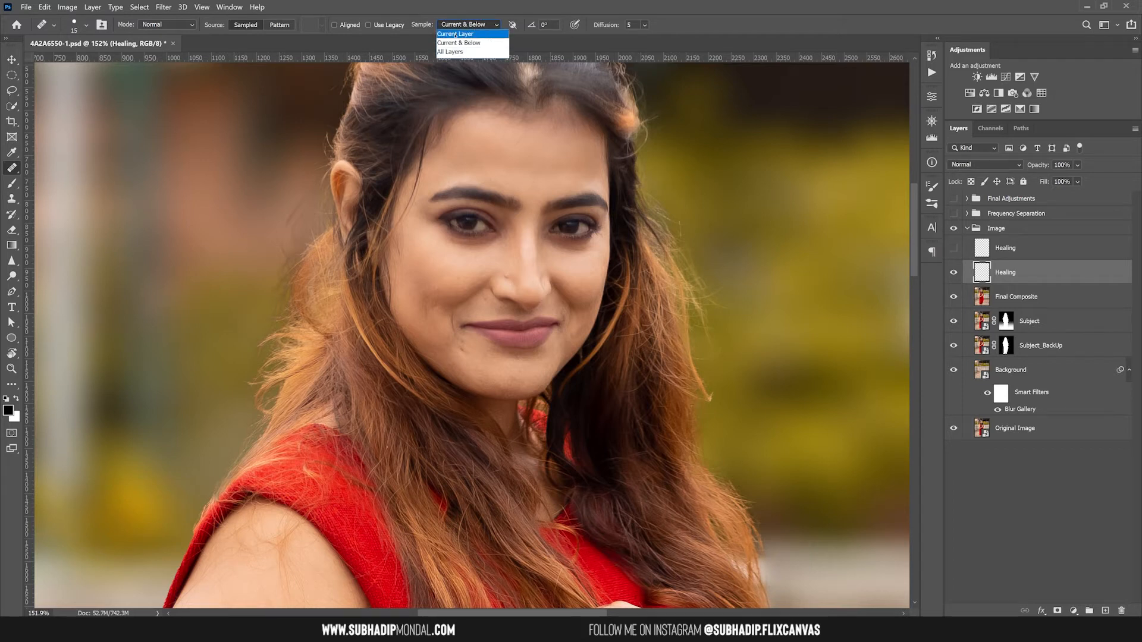
click(456, 34)
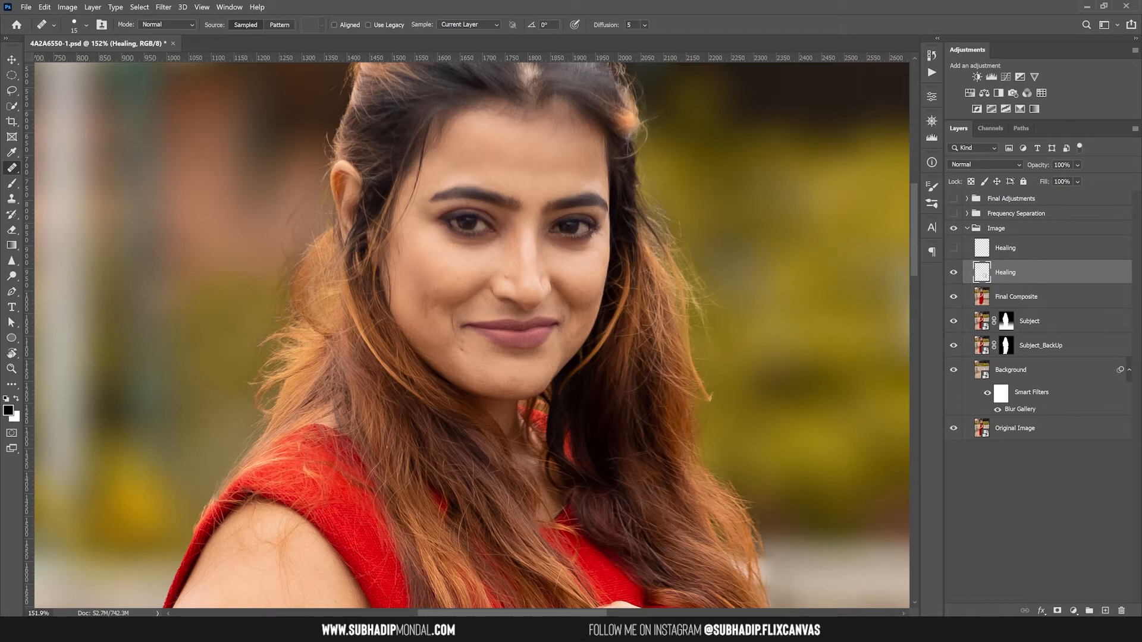
click(481, 25)
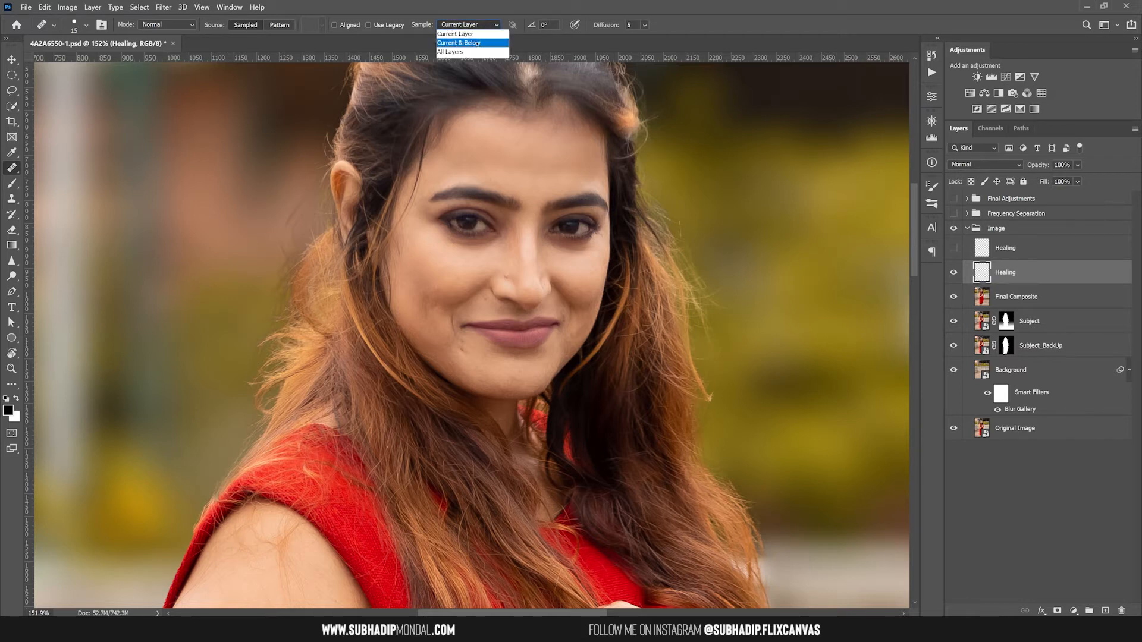
click(458, 42)
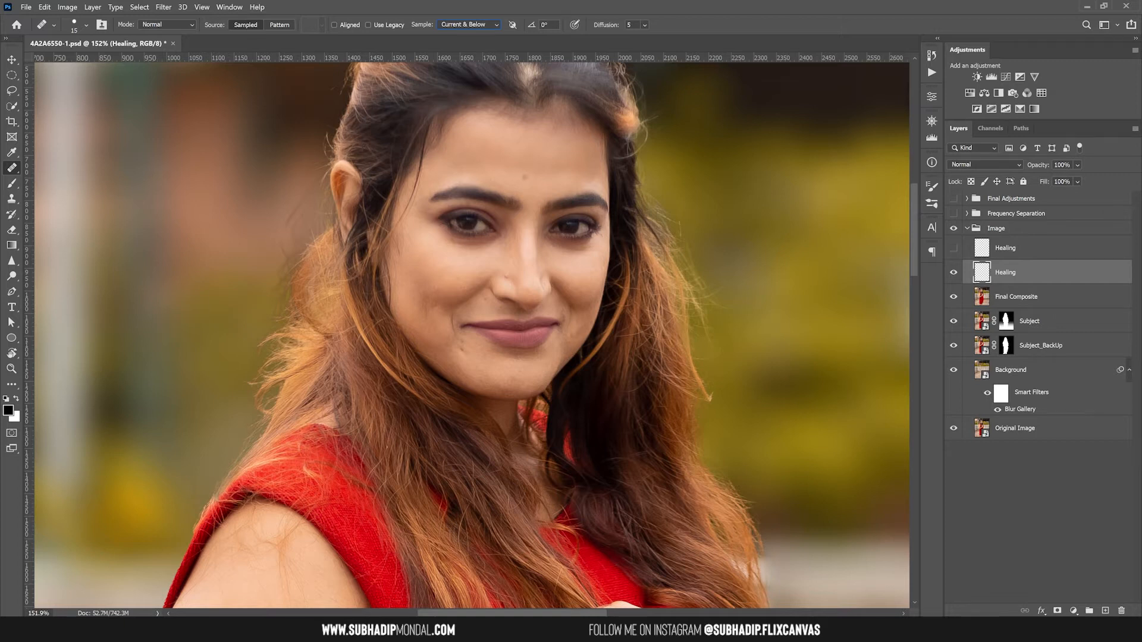
Try sampling the subject's eye with the Healing Brush at size 80 and painting it over the blurred background.
alt+click(466, 233)
key(bracketright)
key(bracketright)
key(bracketright)
key(bracketright)
key(bracketright)
key(bracketright)
key(bracketright)
key(bracketright)
key(bracketright)
key(bracketright)
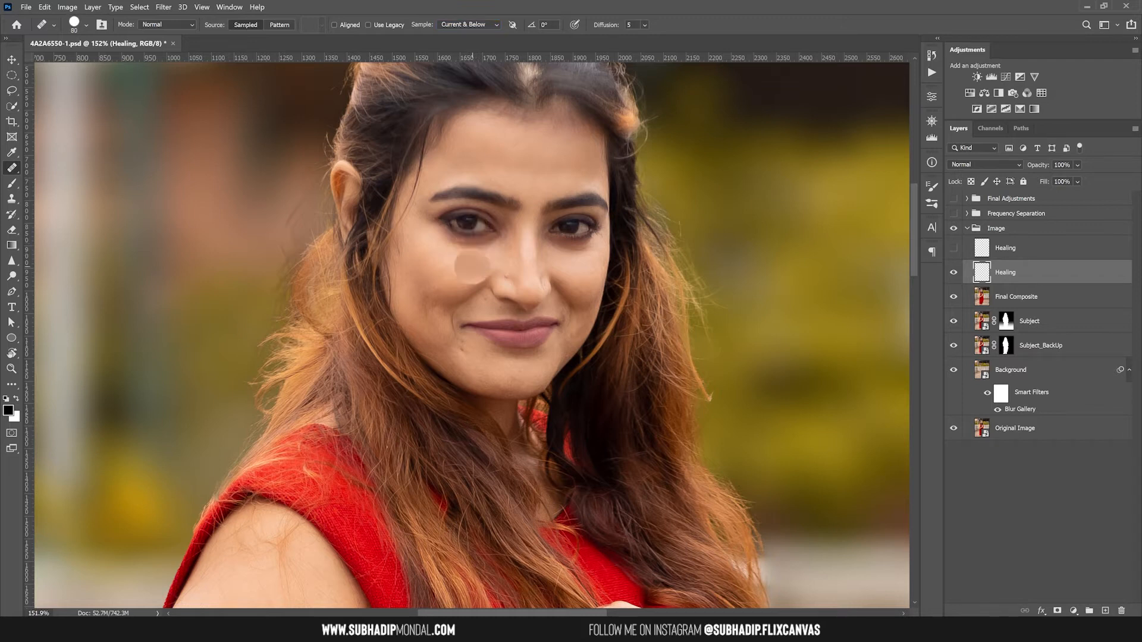
alt+click(469, 223)
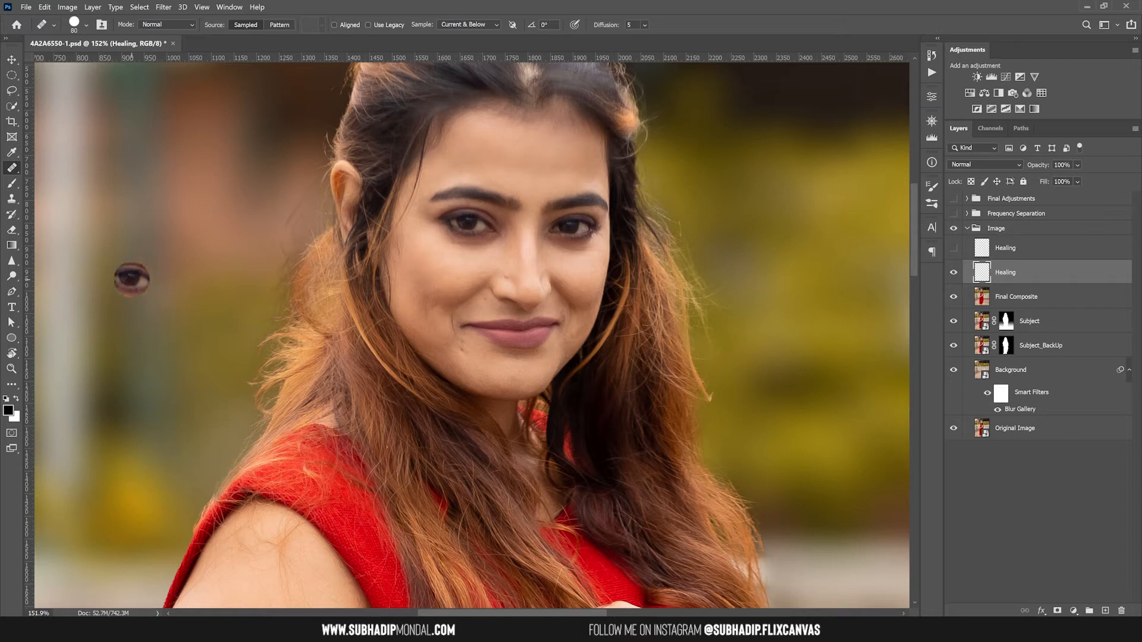
mouse_move(103, 287)
mouse_down()
mouse_move(143, 291)
mouse_move(110, 315)
mouse_move(153, 341)
mouse_move(166, 247)
mouse_move(148, 281)
mouse_move(148, 364)
mouse_move(187, 371)
mouse_move(179, 418)
mouse_up()
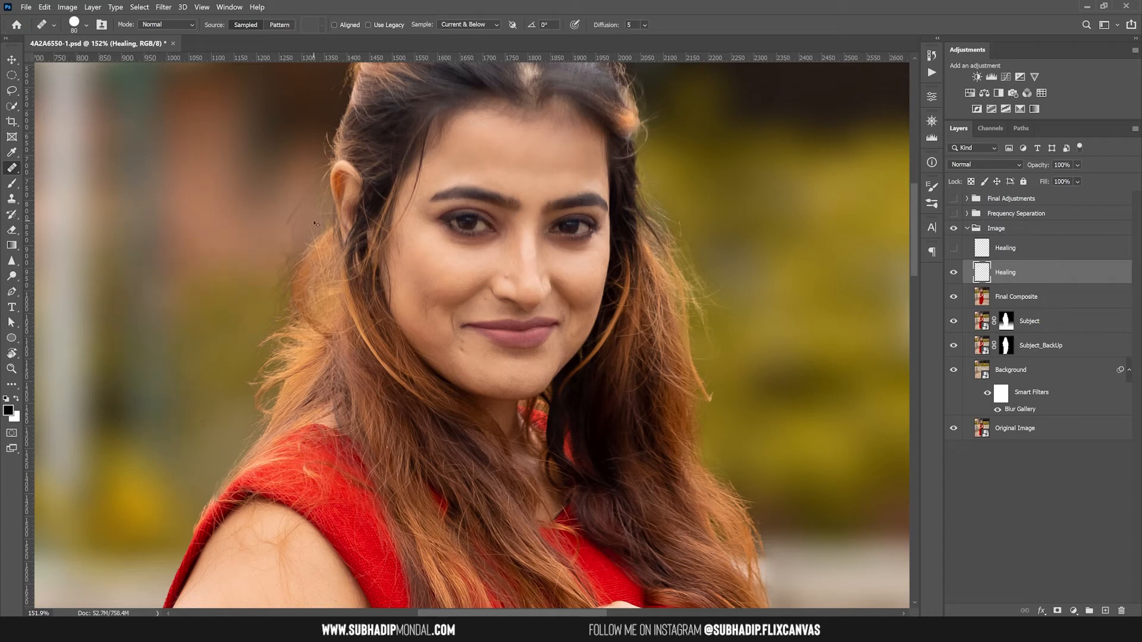
Heal the small blemishes on the side of the nose with the Healing Brush at size 9.
scroll(495, 268, up, 5)
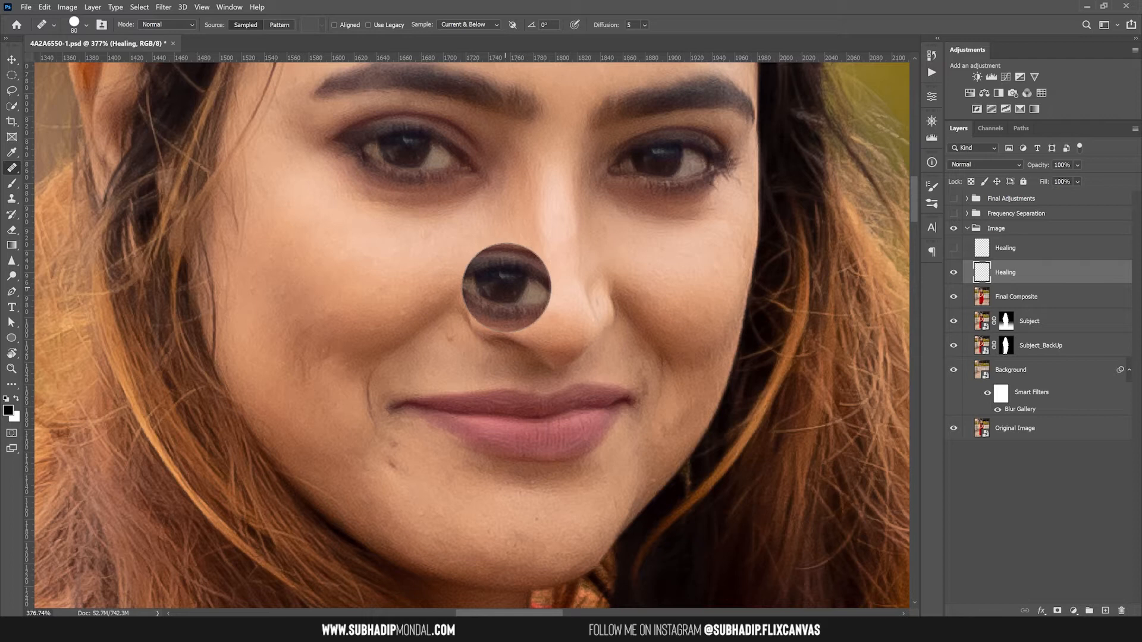
key(bracketleft)
key(bracketleft)
key(bracketleft)
key(bracketleft)
key(bracketleft)
key(bracketleft)
key(bracketleft)
key(bracketleft)
key(bracketleft)
key(bracketleft)
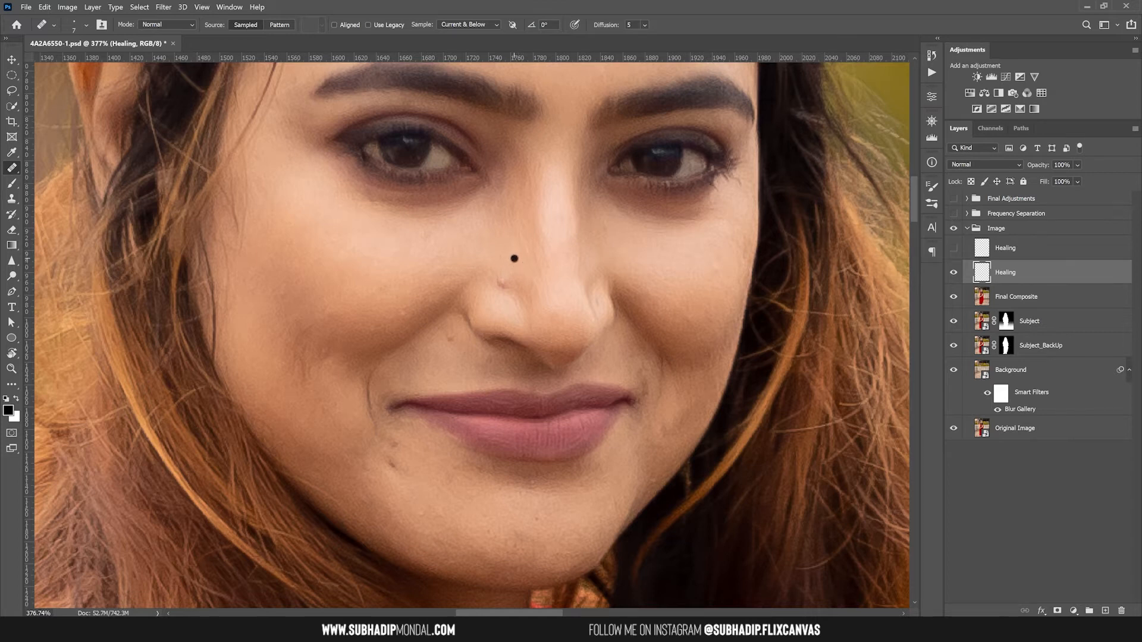
key(bracketright)
key(bracketright)
click(502, 284)
scroll(516, 291, up, 5)
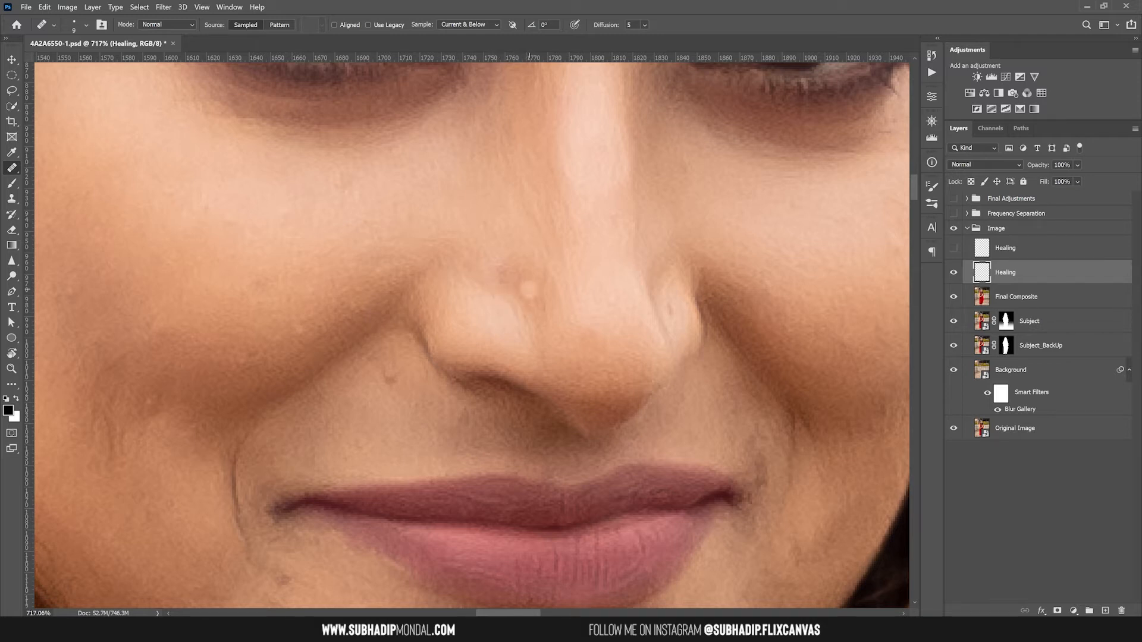
click(529, 290)
Hide and show the active Healing layer to compare the portrait before and after the nose retouch.
scroll(512, 277, down, 10)
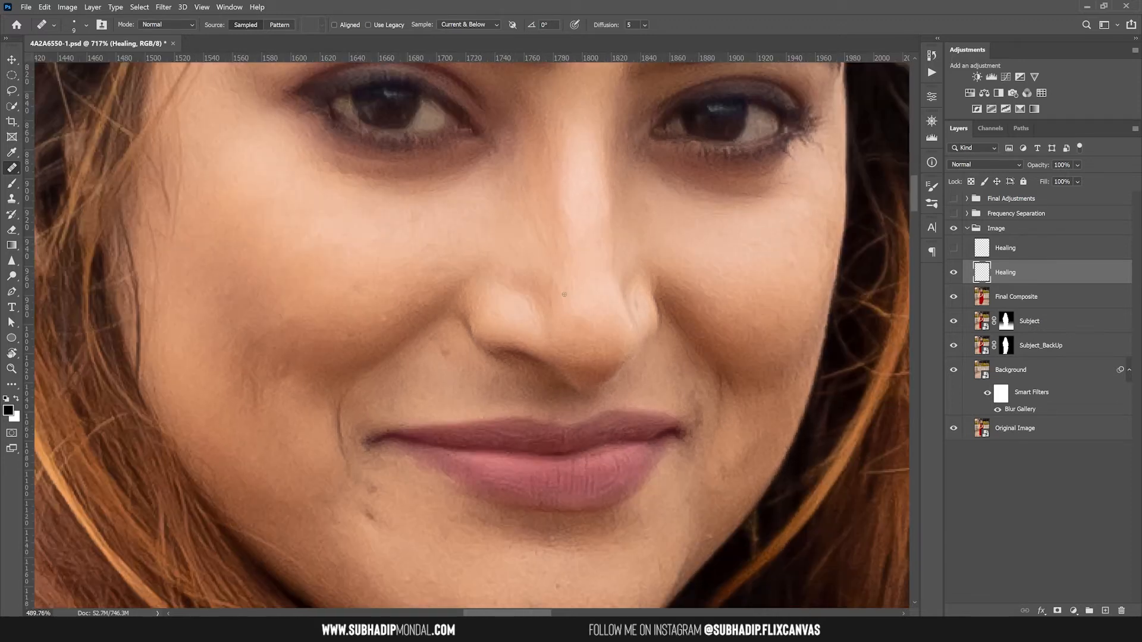
scroll(616, 276, down, 1)
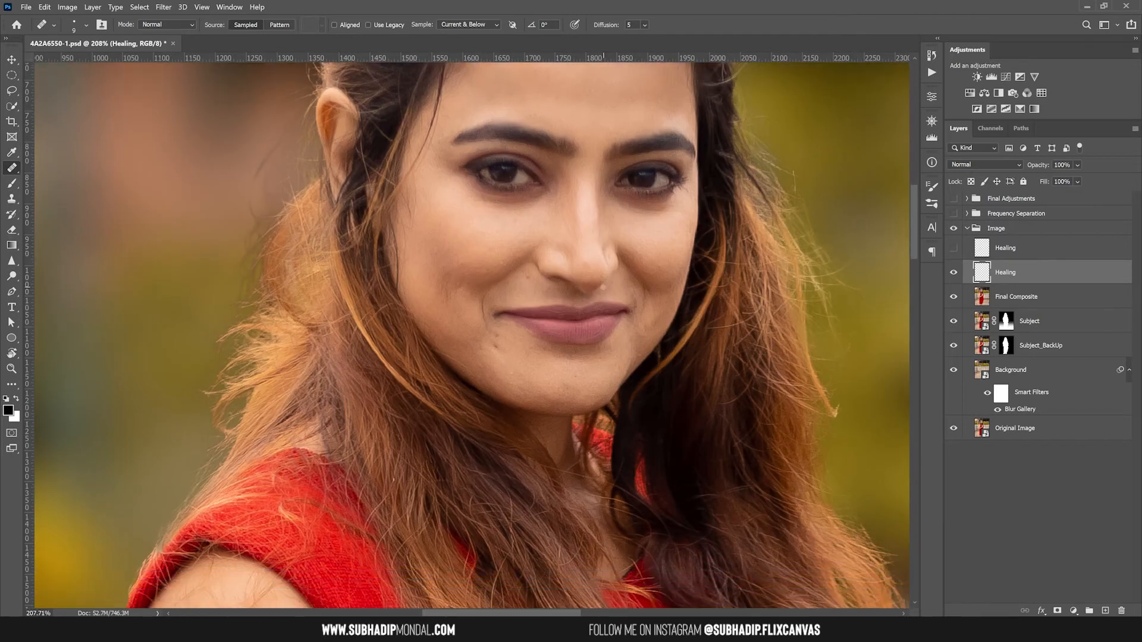
scroll(616, 276, down, 5)
click(953, 272)
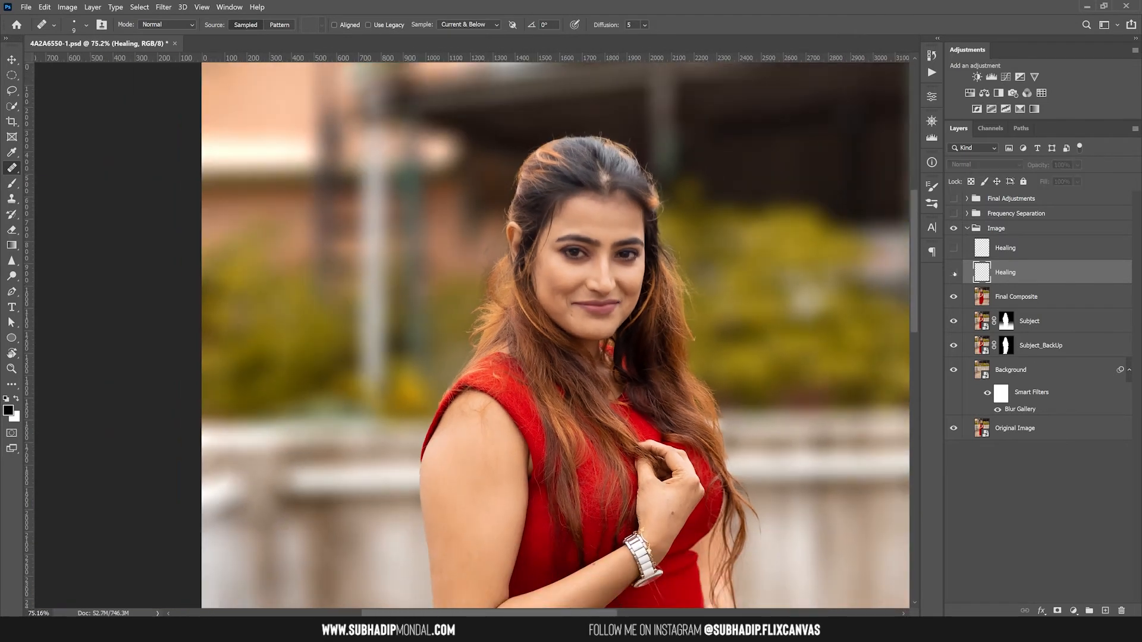
click(954, 273)
Heal the blemishes between nose and mouth and the dark marks below the corner of the mouth.
scroll(577, 285, up, 5)
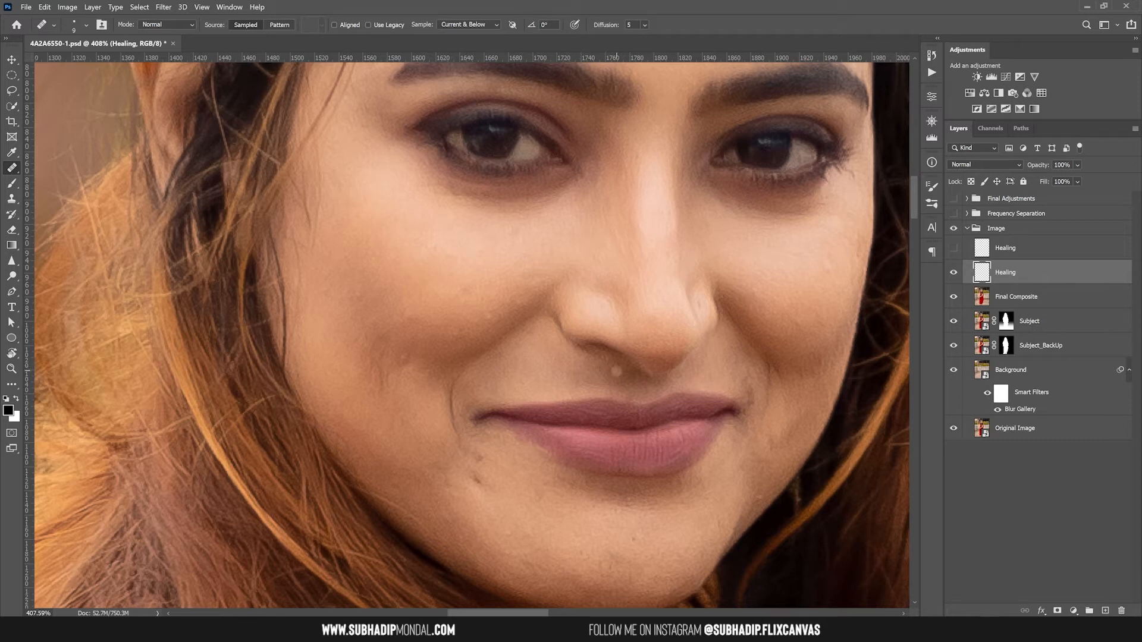
click(532, 378)
click(477, 479)
scroll(557, 292, up, 3)
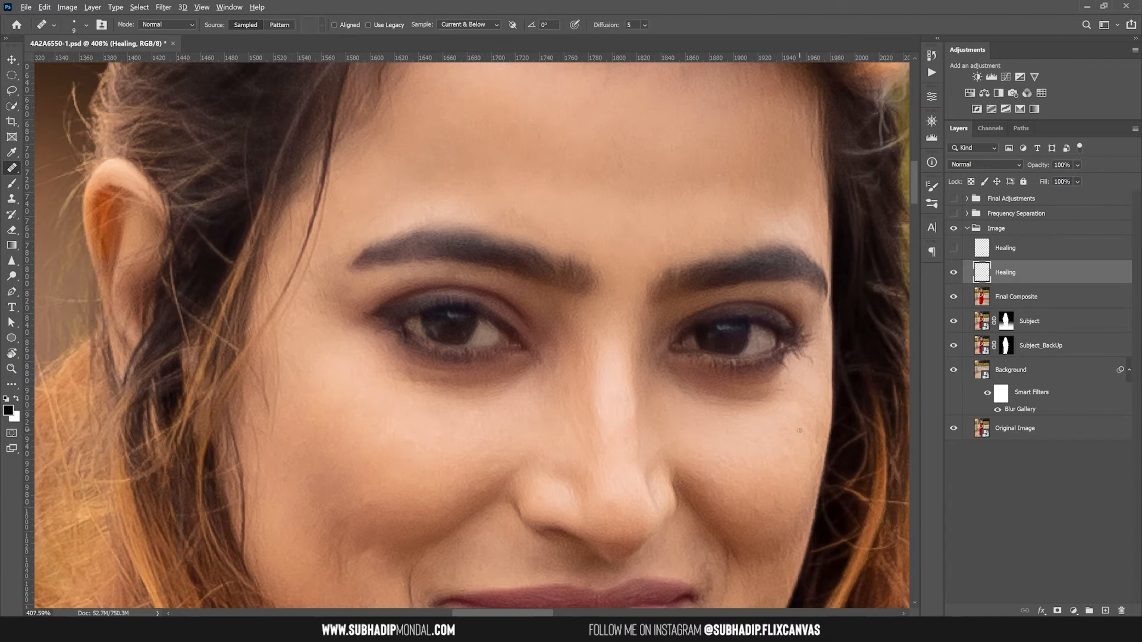
Hide the active Healing layer and show the prepared Healing layer above it to review the retouch from face to legs.
scroll(668, 290, down, 3)
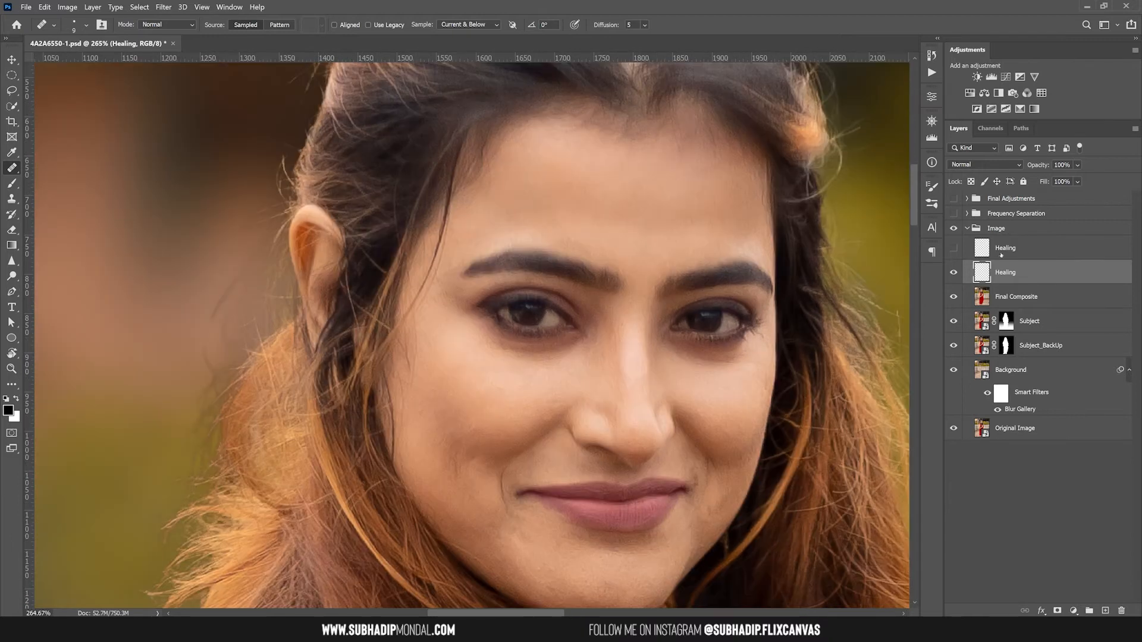
drag(750, 364, 595, 310)
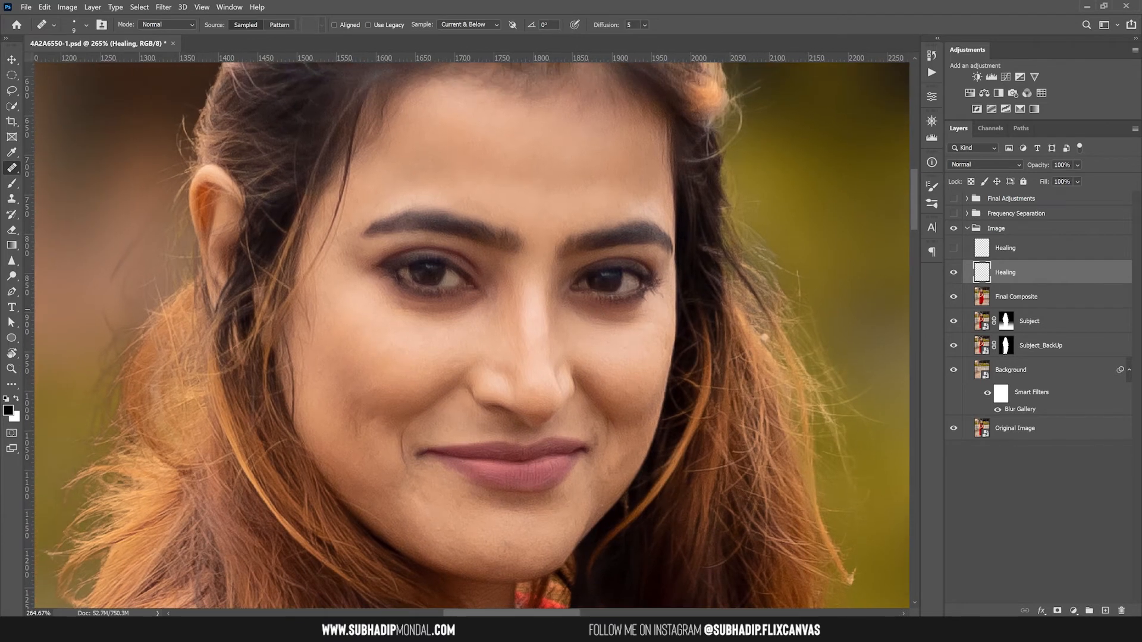
click(954, 273)
scroll(516, 343, down, 2)
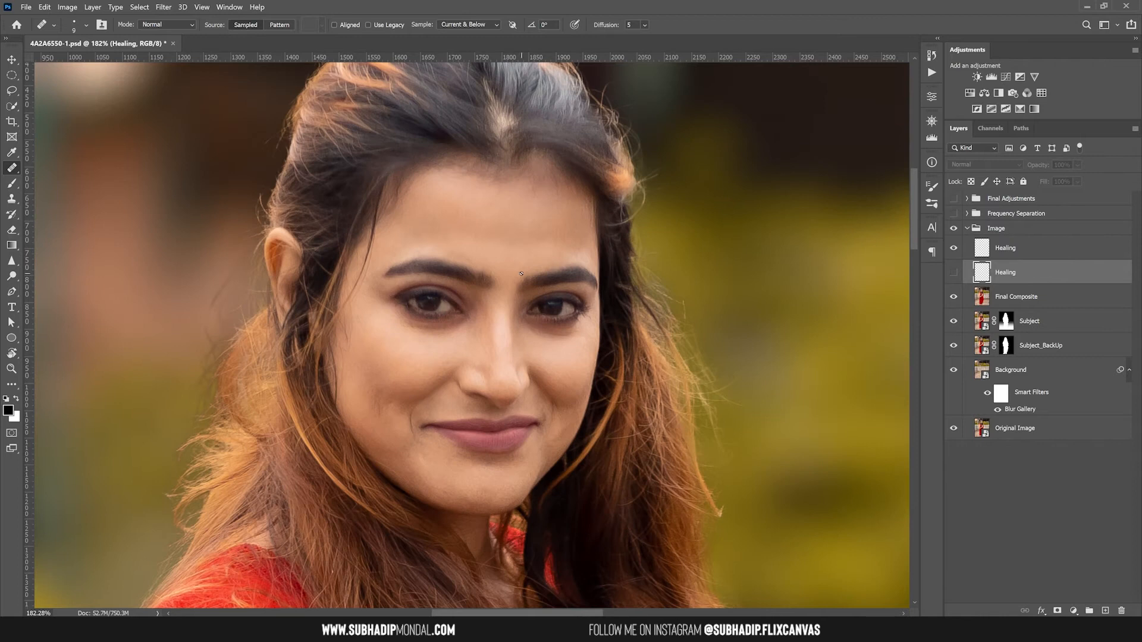
scroll(576, 373, down, 4)
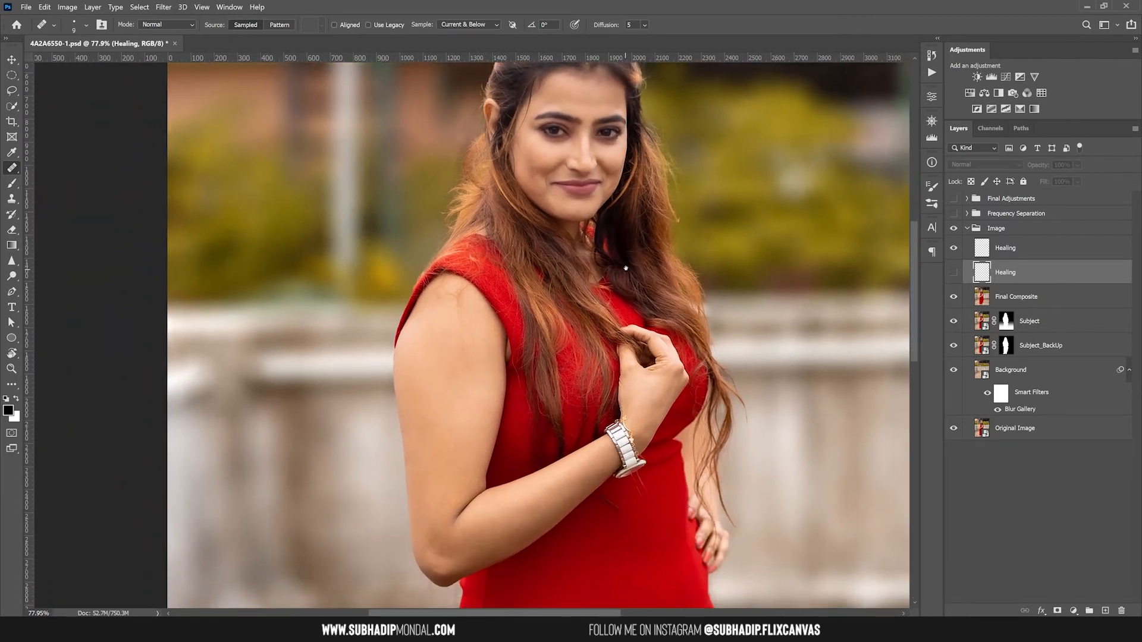
drag(625, 269, 630, 216)
drag(588, 383, 543, 527)
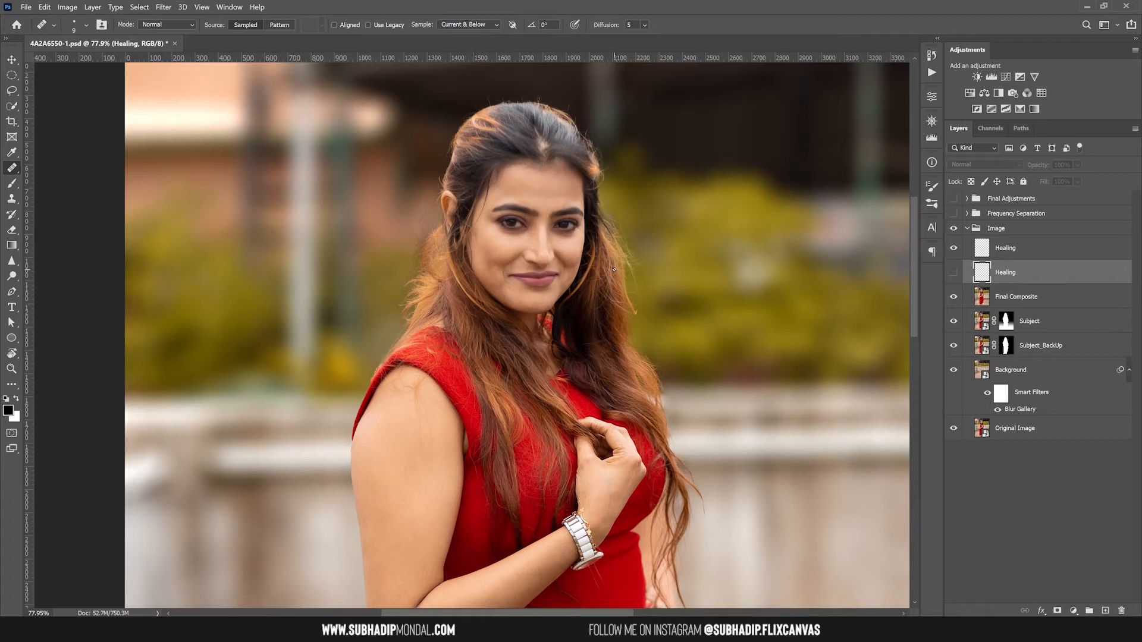
drag(469, 445, 512, 270)
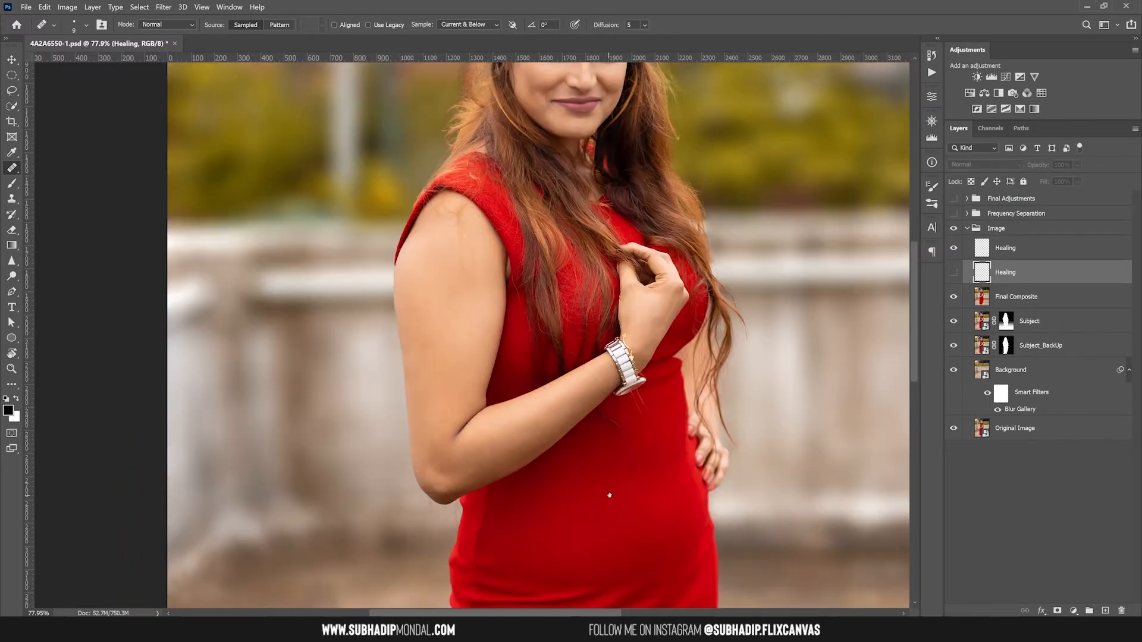
drag(609, 495, 645, 177)
drag(647, 374, 659, 134)
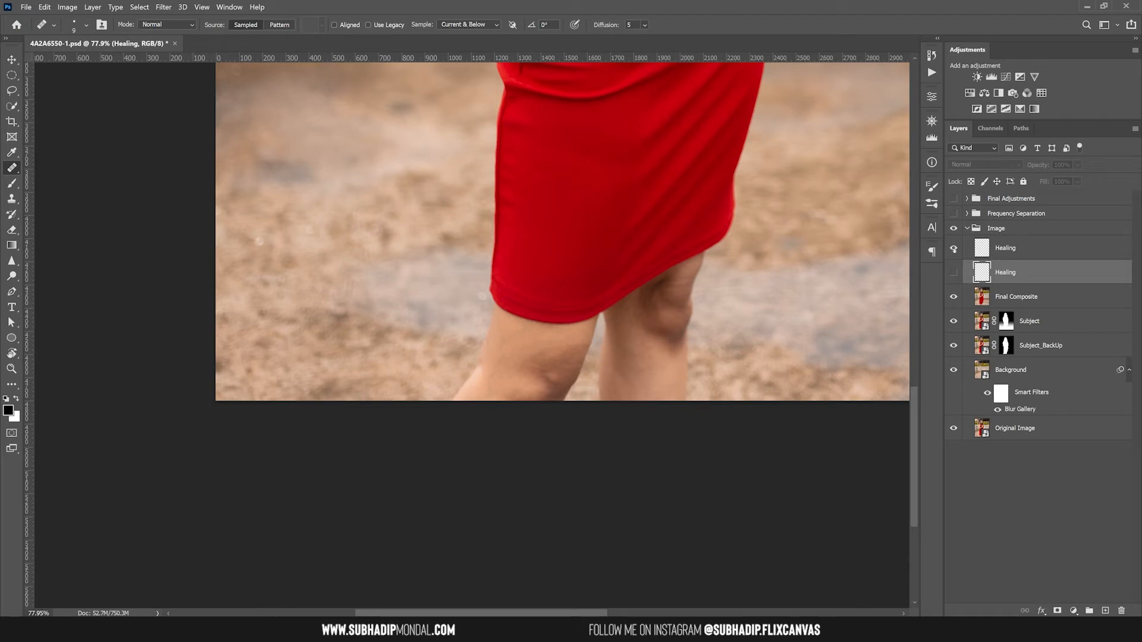
Hide and show the prepared Healing layer to compare the retouch from the legs up to the face.
click(953, 249)
click(954, 248)
drag(713, 220, 651, 507)
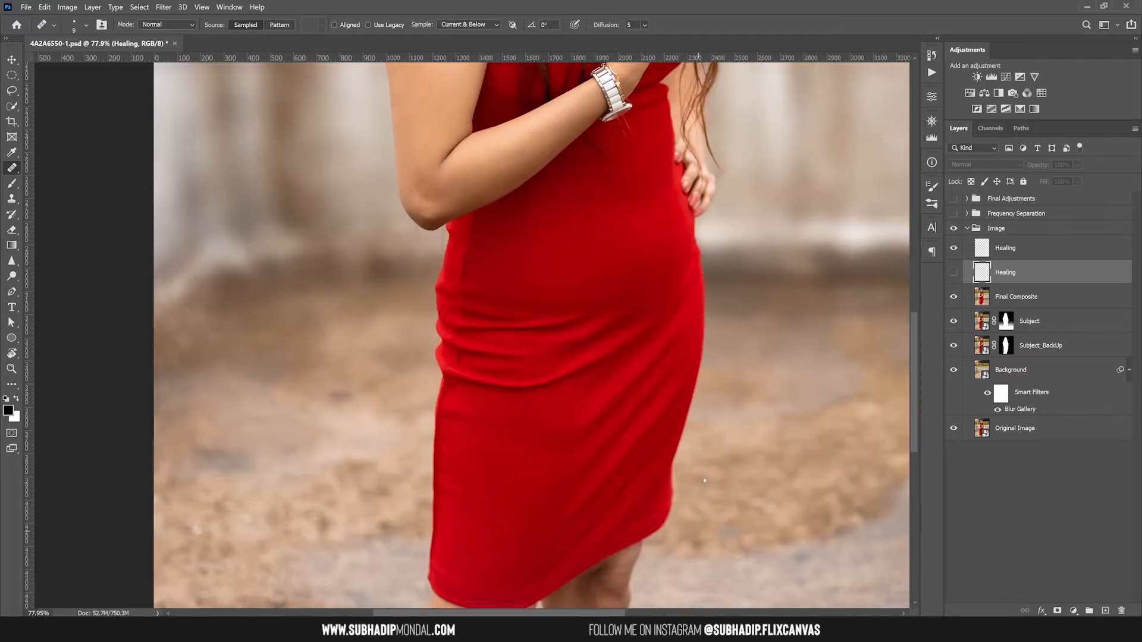
drag(451, 102, 413, 408)
click(953, 248)
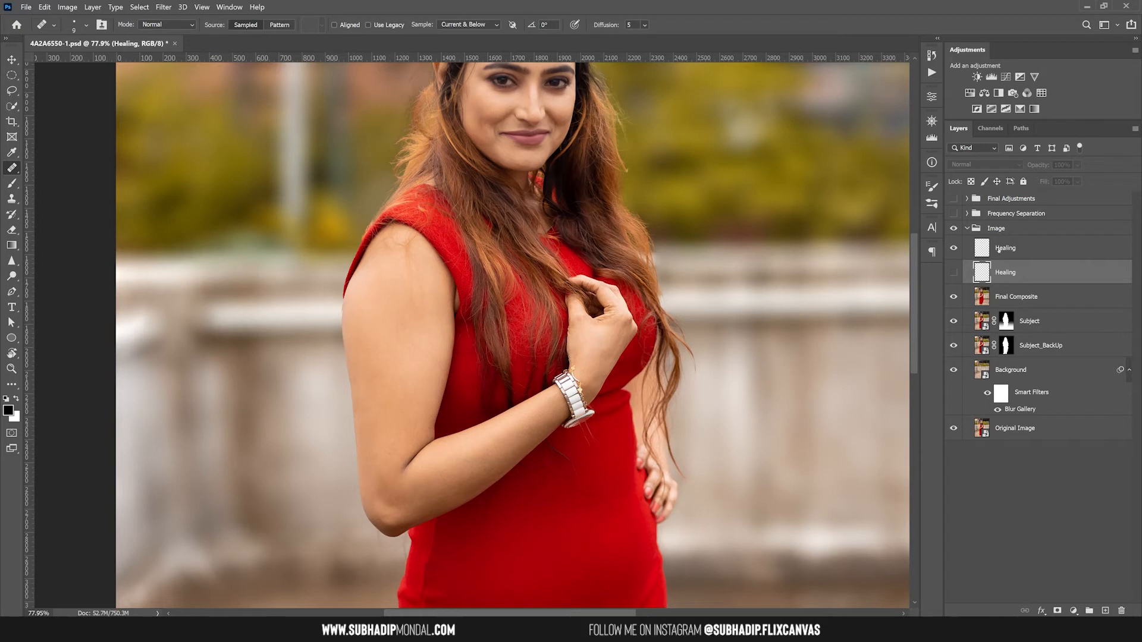
Isolate the prepared Healing layer to examine its strokes on transparency, and restore the other layers' visibility.
alt+click(953, 248)
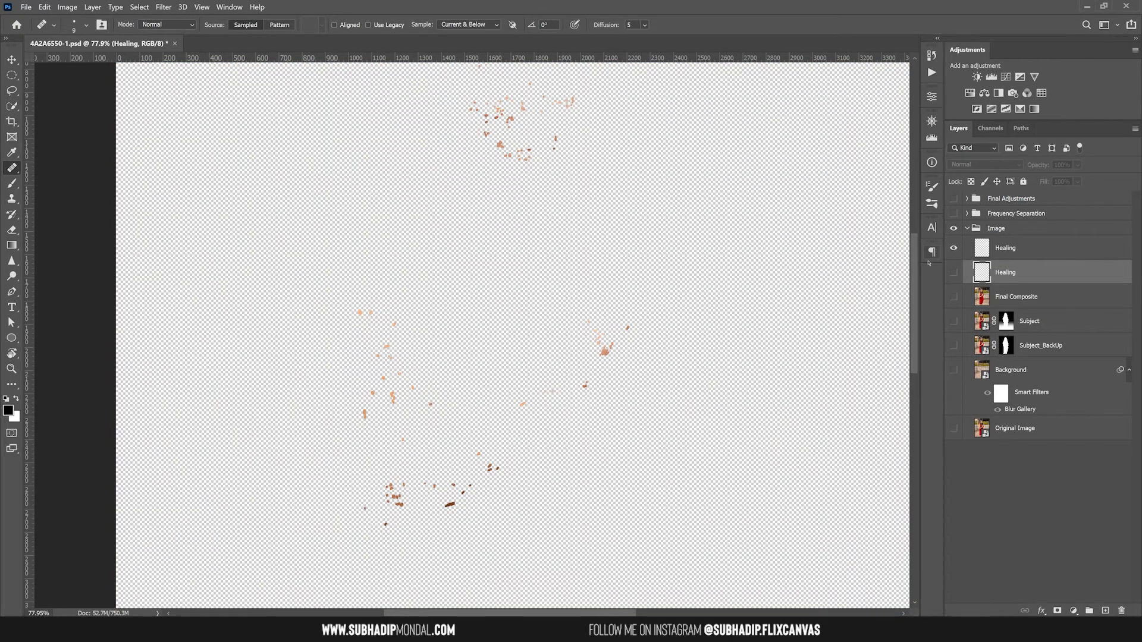
scroll(722, 301, down, 4)
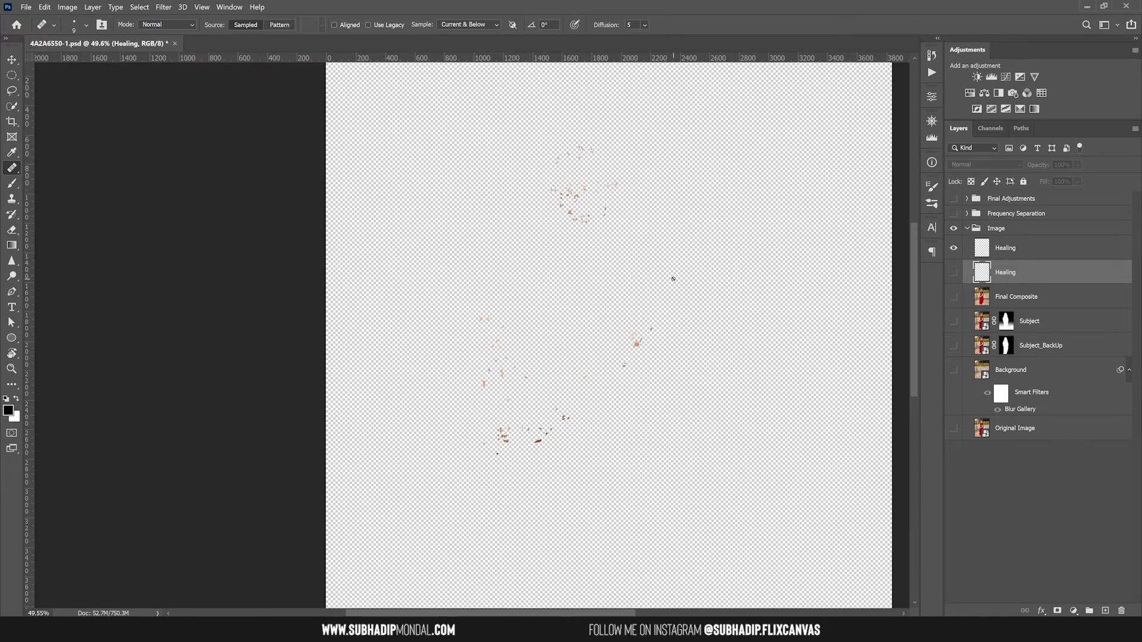
scroll(672, 278, up, 4)
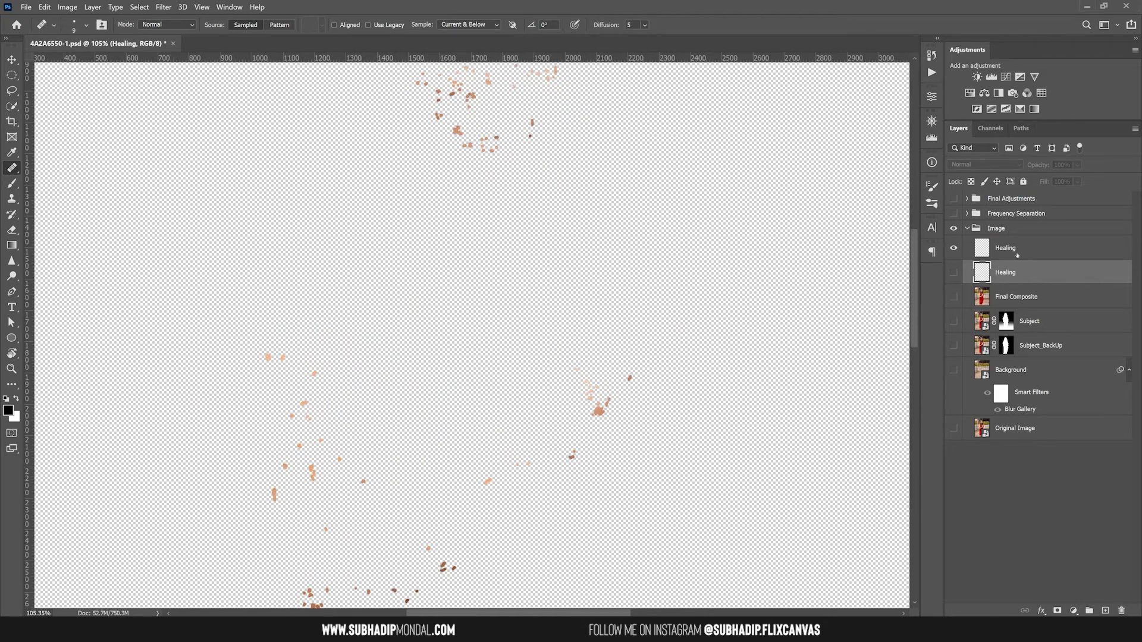
alt+click(953, 248)
Show the upper Healing layer and erase its retouch on the back of the hand with the Eraser at size 100.
click(985, 303)
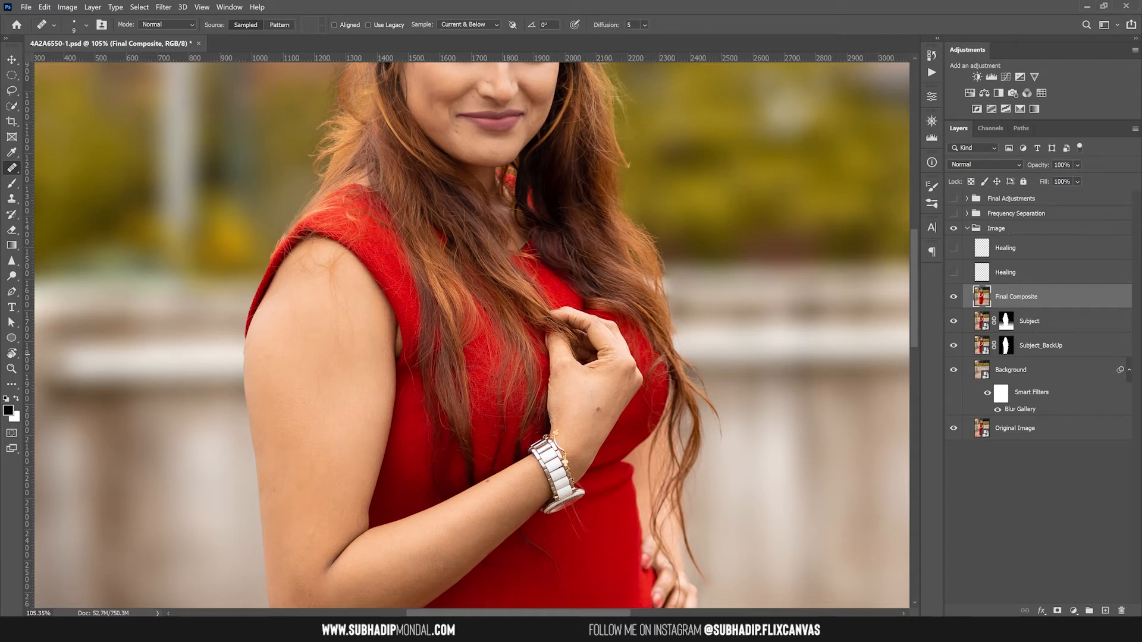
click(953, 248)
key(e)
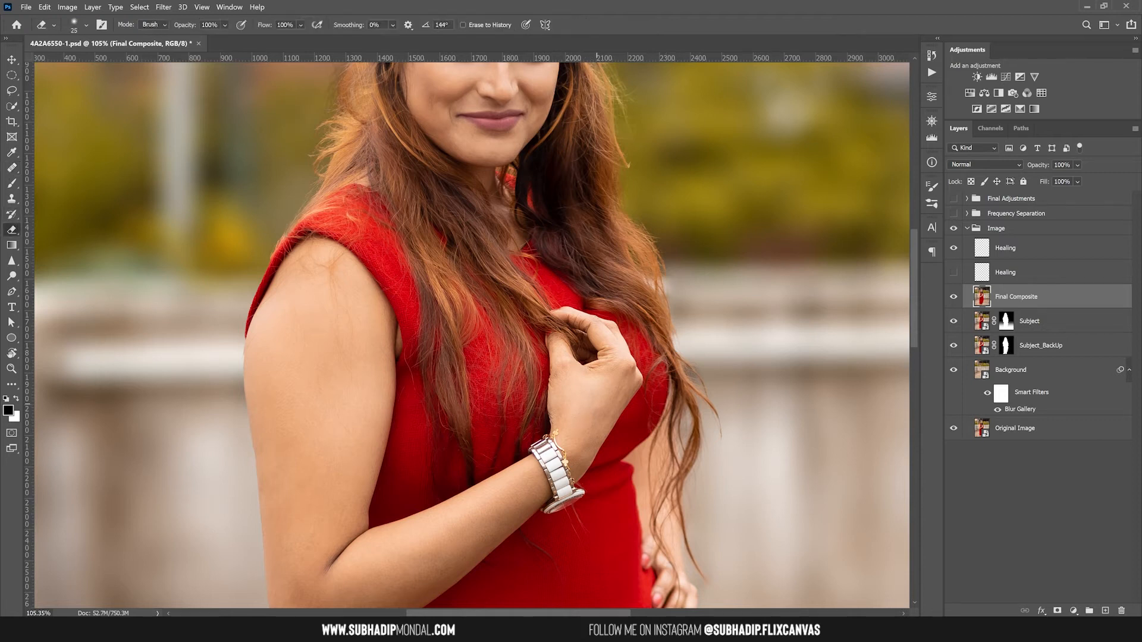
click(987, 254)
click(598, 410)
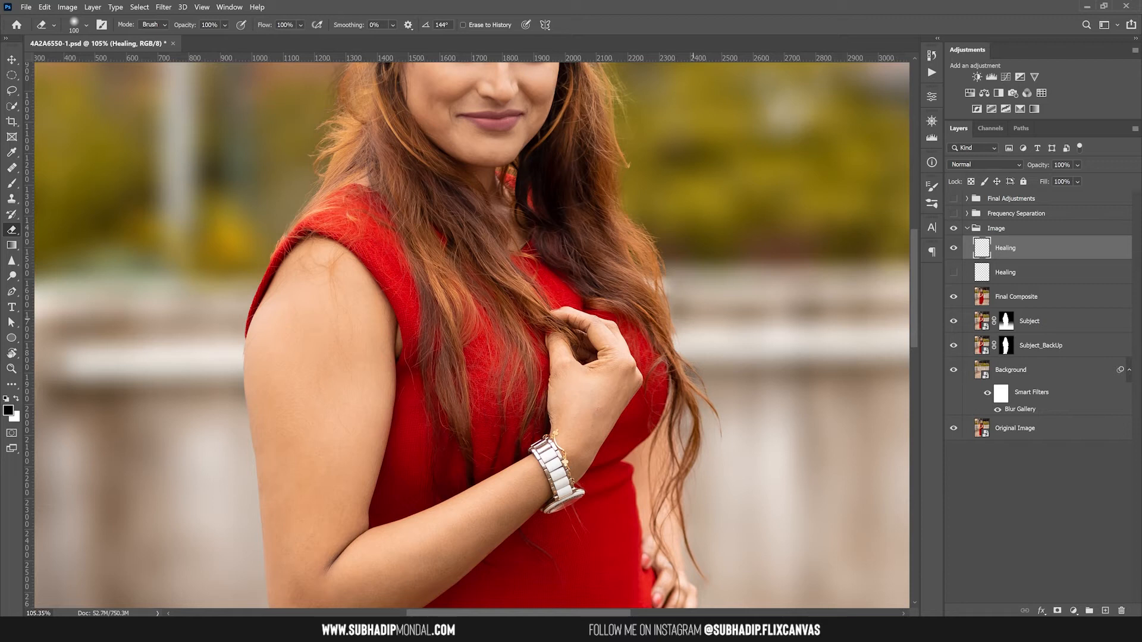
Delete the lower, hidden Healing layer from the Image group.
scroll(693, 320, down, 12)
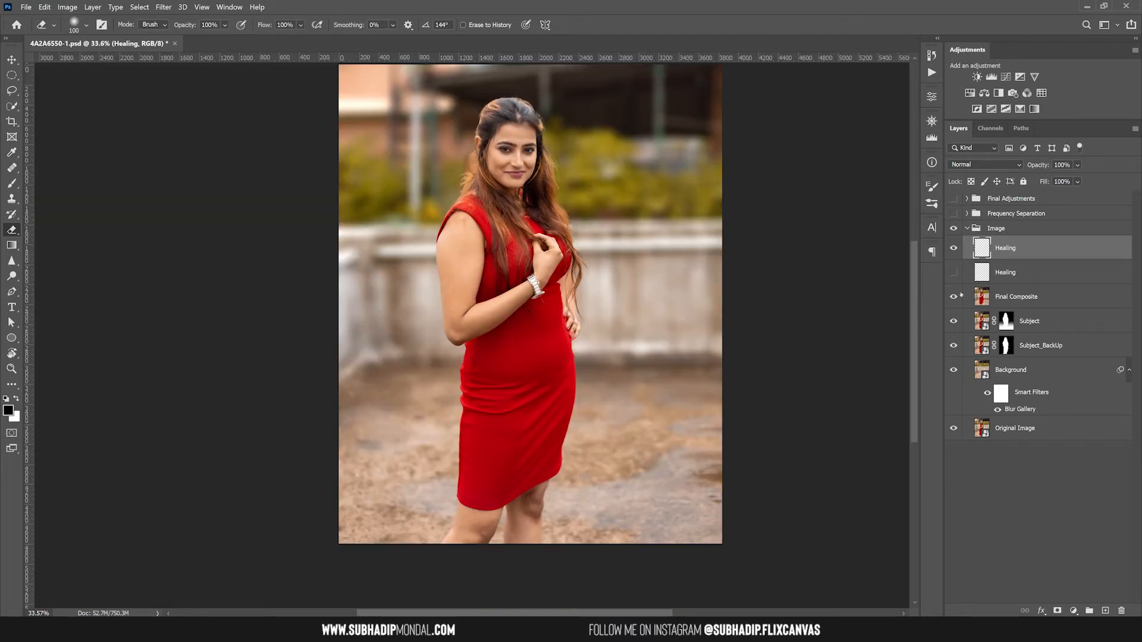
mouse_move(1010, 272)
mouse_down()
mouse_move(1005, 562)
mouse_move(1059, 606)
mouse_move(1123, 611)
mouse_up()
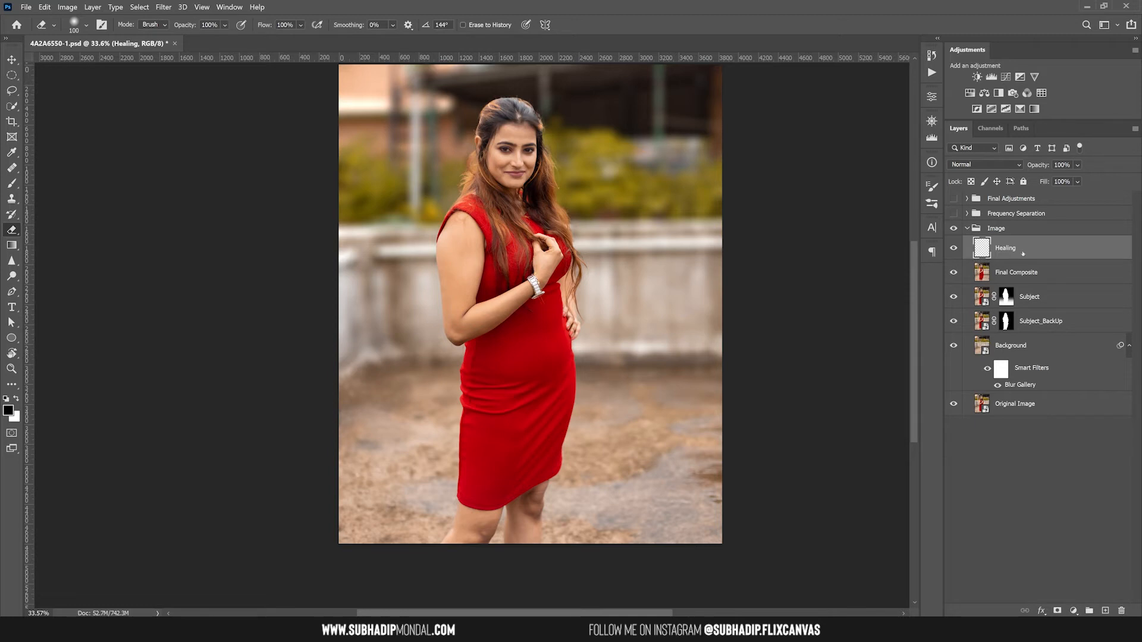
shift+click(1019, 404)
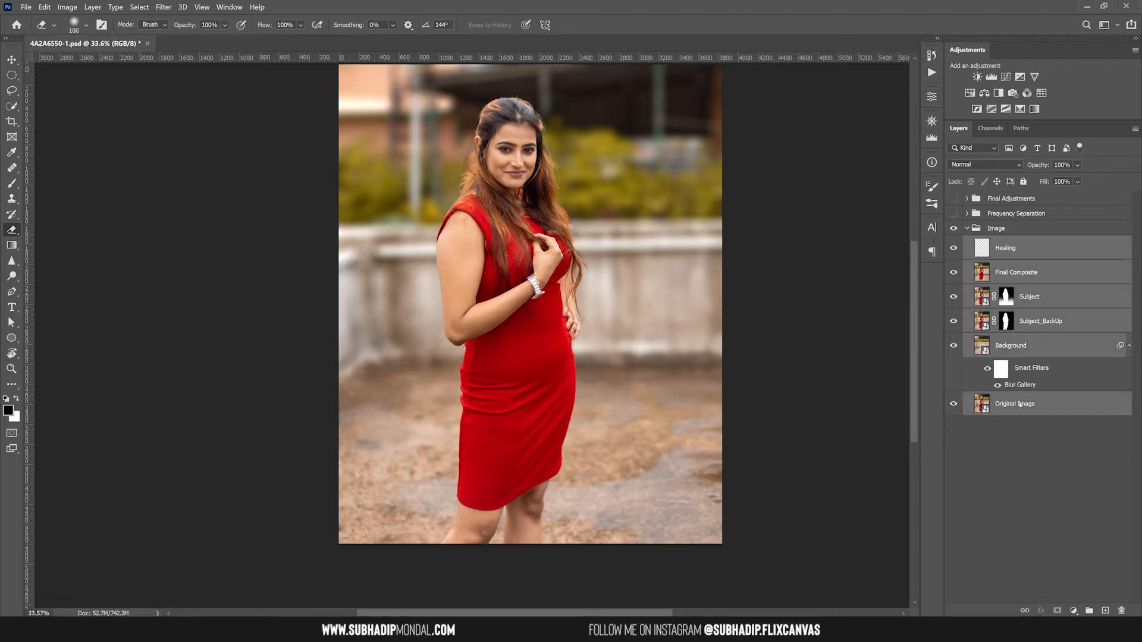
key(ctrl+g)
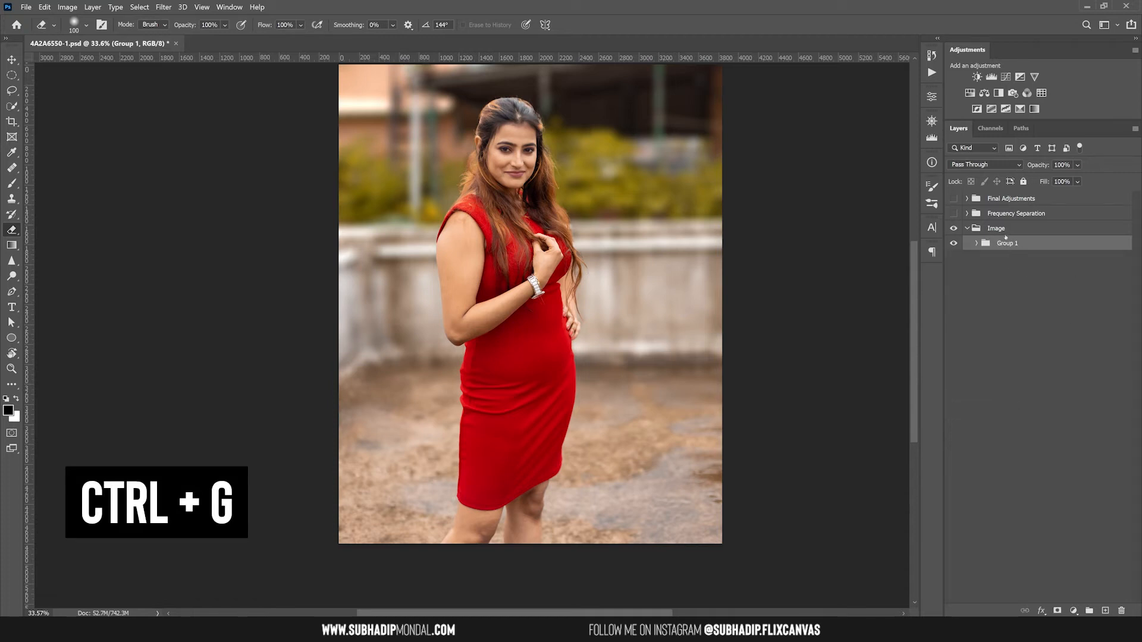
key(ctrl+z)
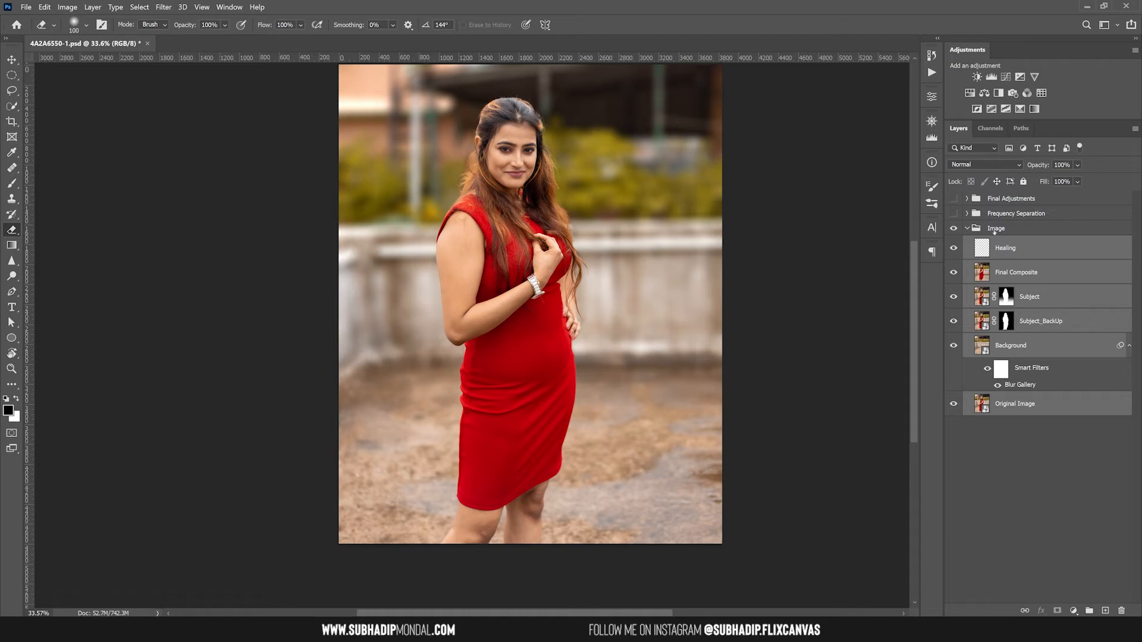
Collapse the Image group, compare the portrait with and without the prepared Frequency Separation group, and leave that group collapsed and hidden.
click(967, 229)
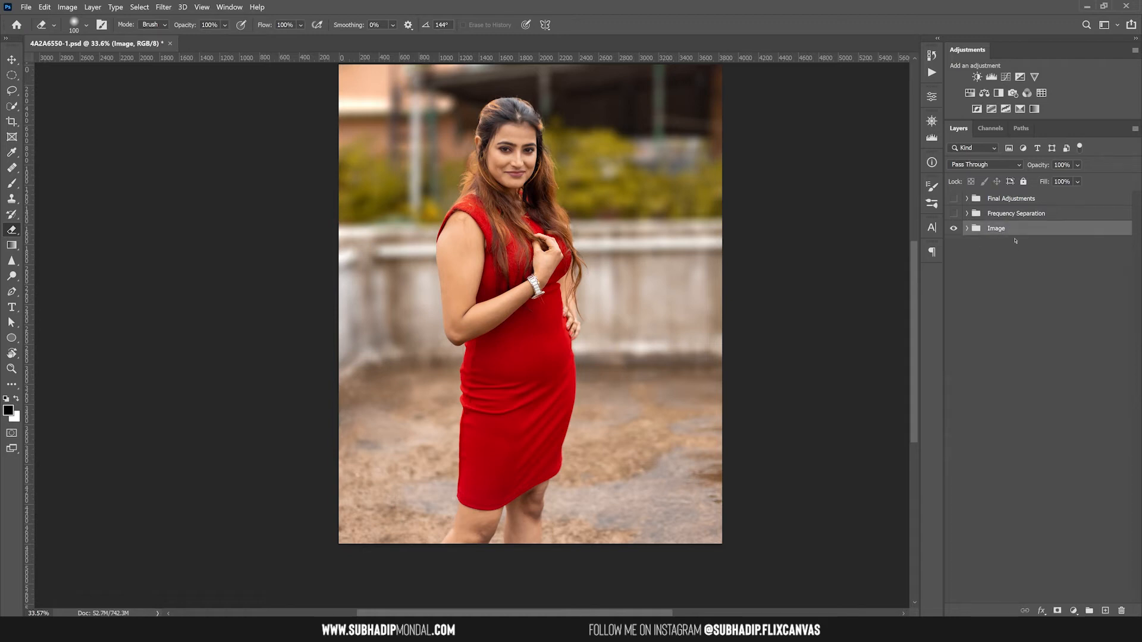
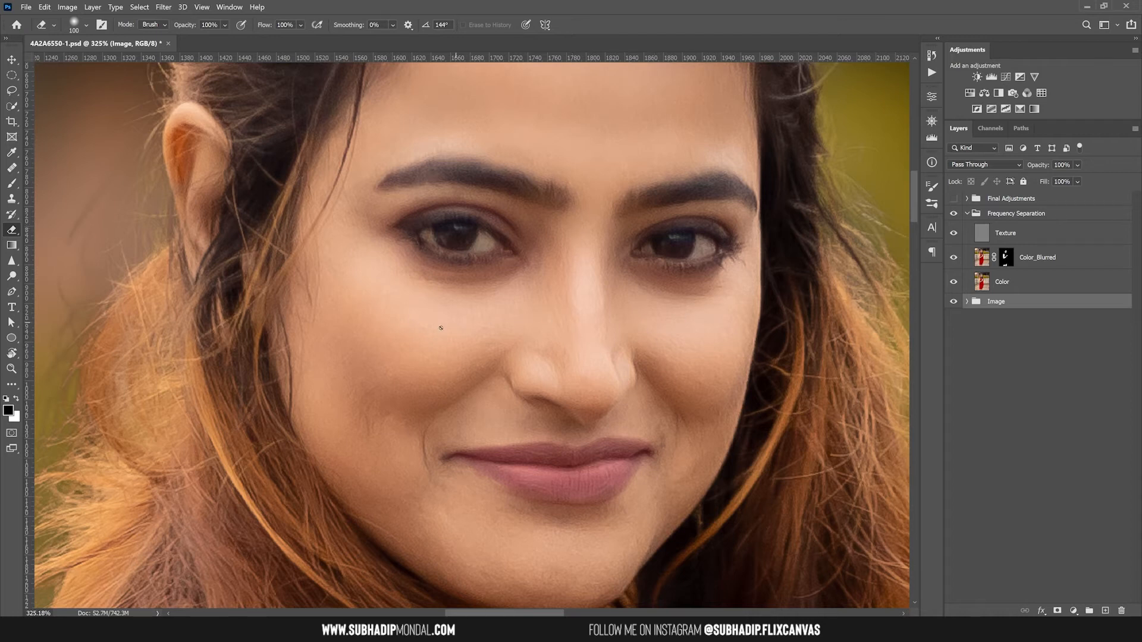
click(954, 212)
click(954, 213)
key(ctrl+0)
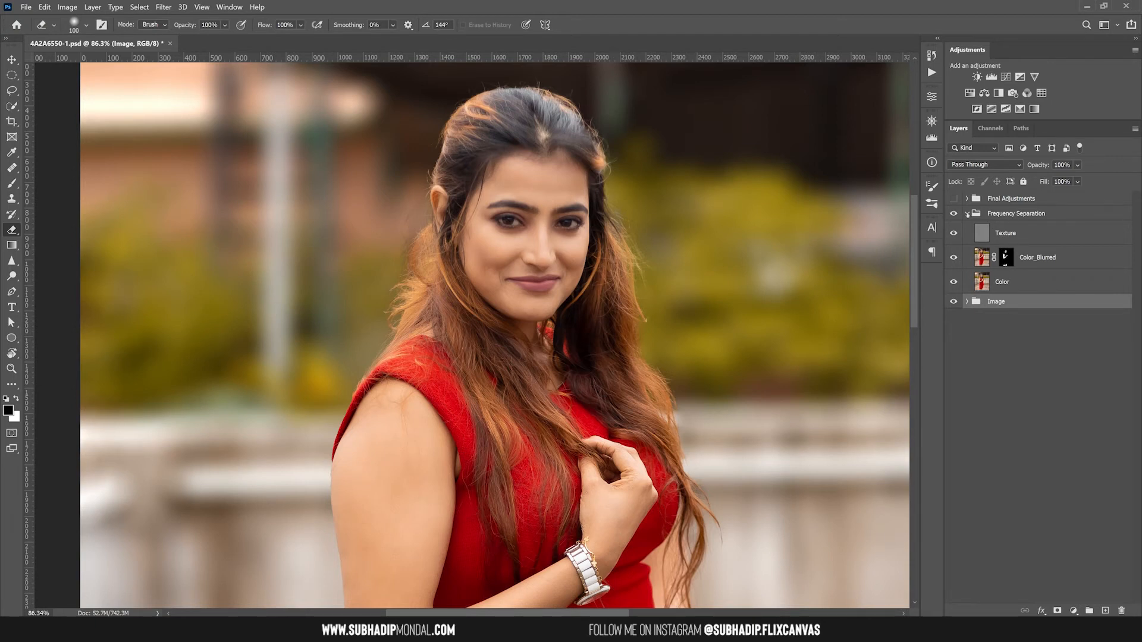
click(967, 214)
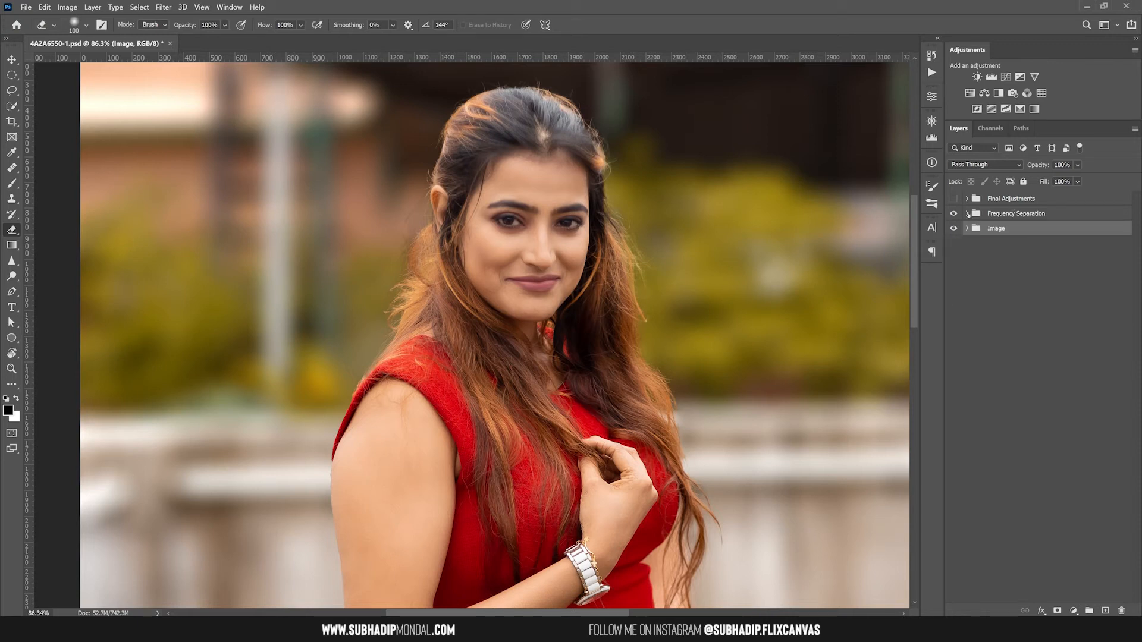
click(954, 213)
scroll(504, 257, down, 5)
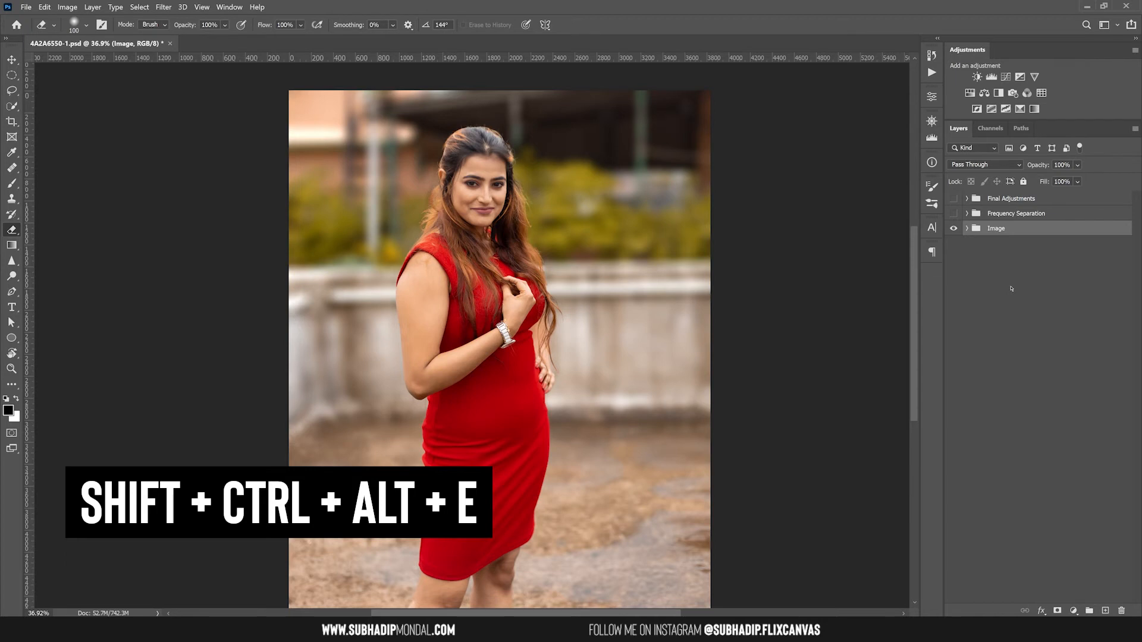
Stamp all visible layers into a new layer above the Image group and name it Color.
key(shift+ctrl+alt+e)
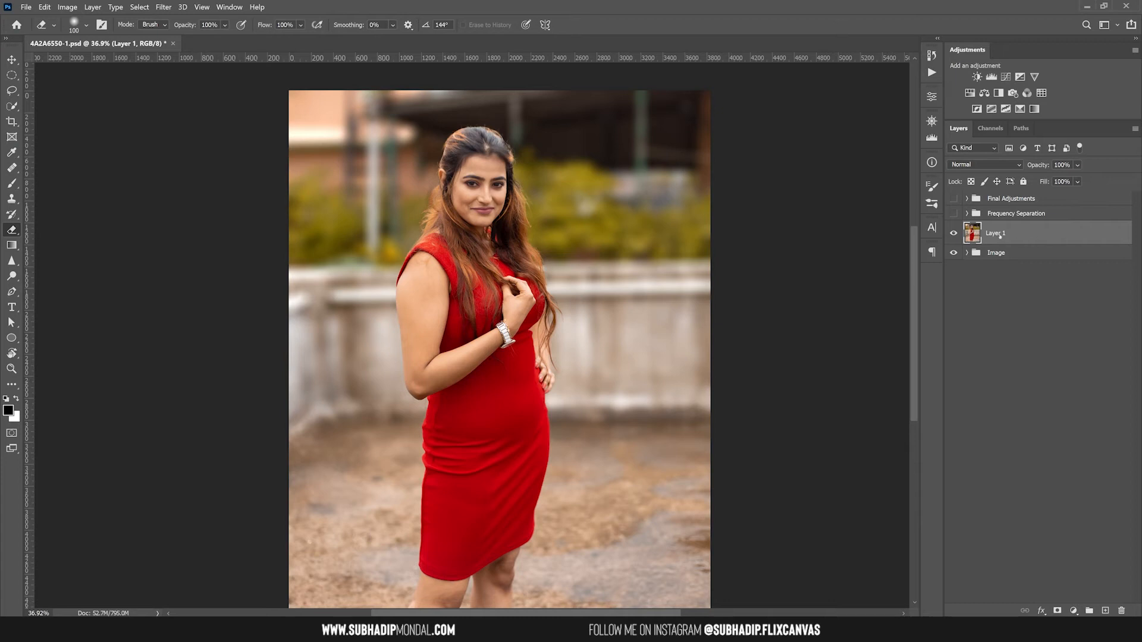
double_click(1002, 233)
text(Color)
key(Return)
Duplicate the Color layer and name the copy Texture.
key(ctrl+j)
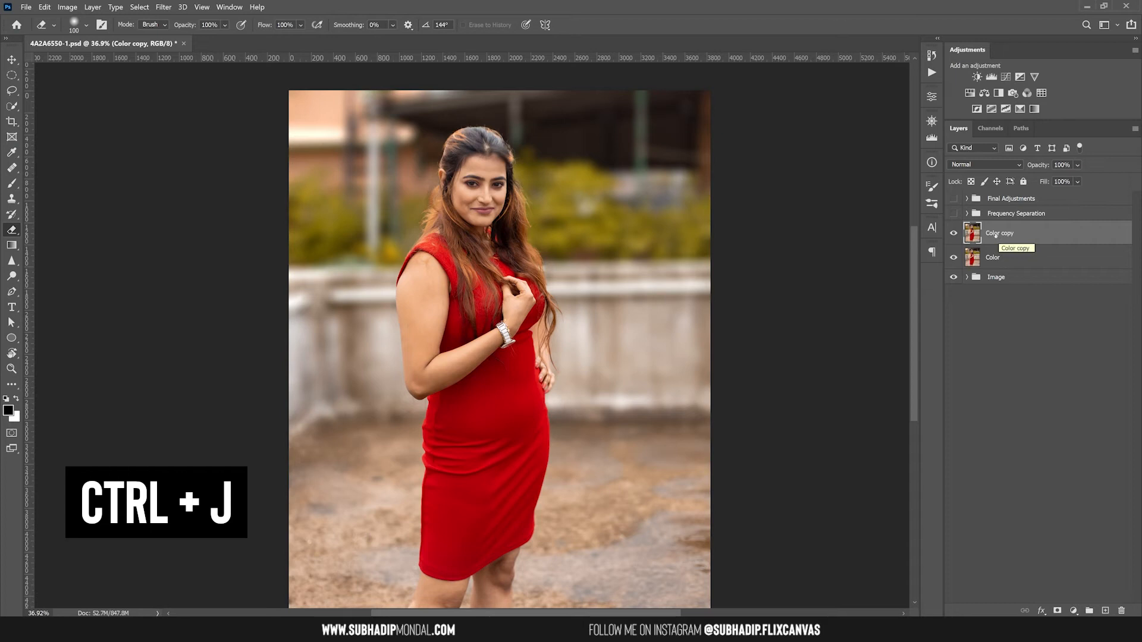
double_click(1009, 235)
text(Texture)
key(Return)
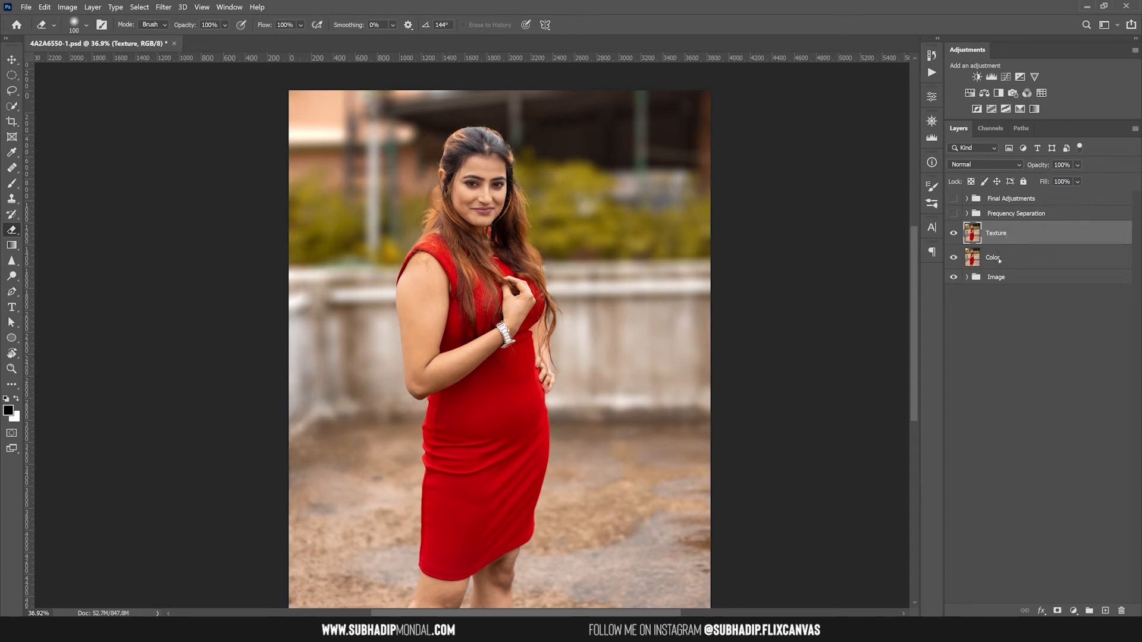
Group the Texture and Color layers, name the group Frequency Separation and expand it.
shift+click(1000, 258)
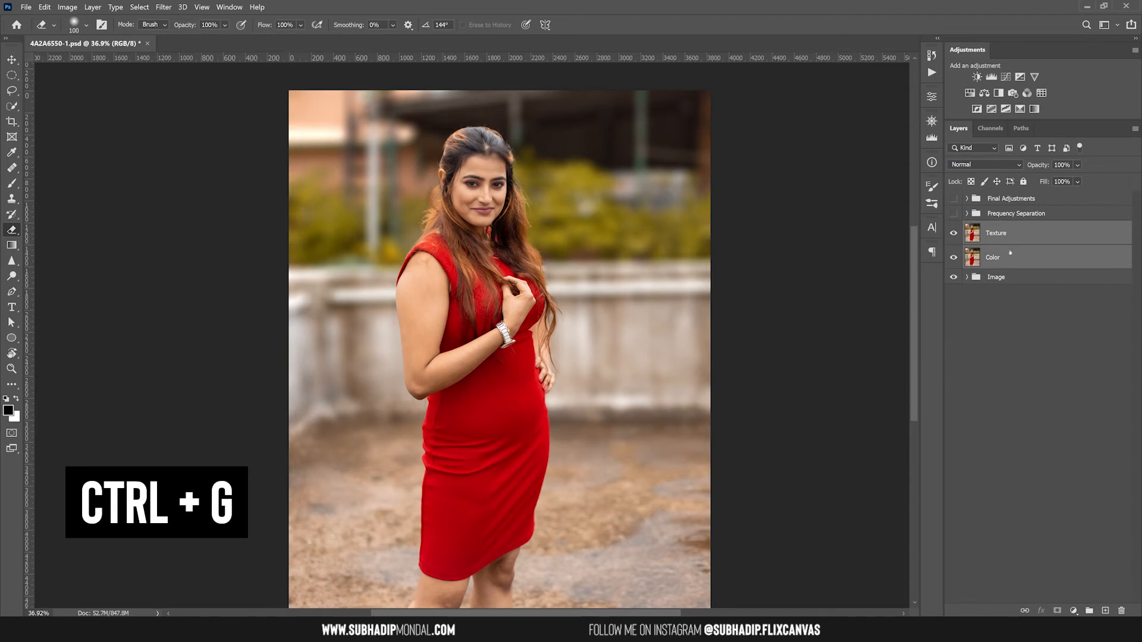
key(ctrl+g)
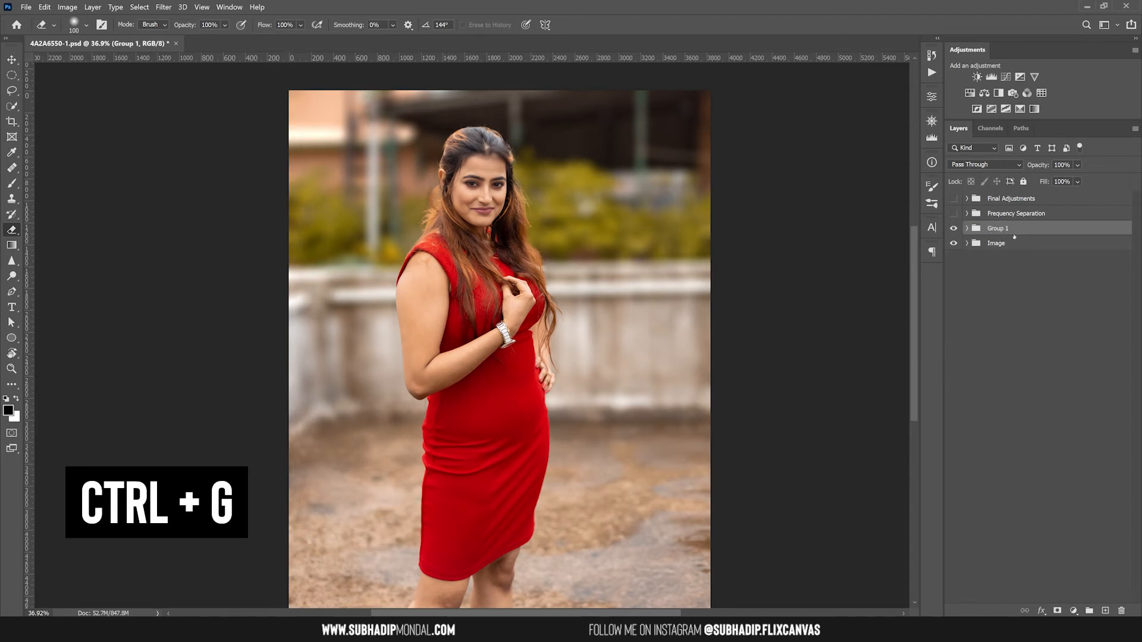
double_click(1010, 230)
text(Frequenc)
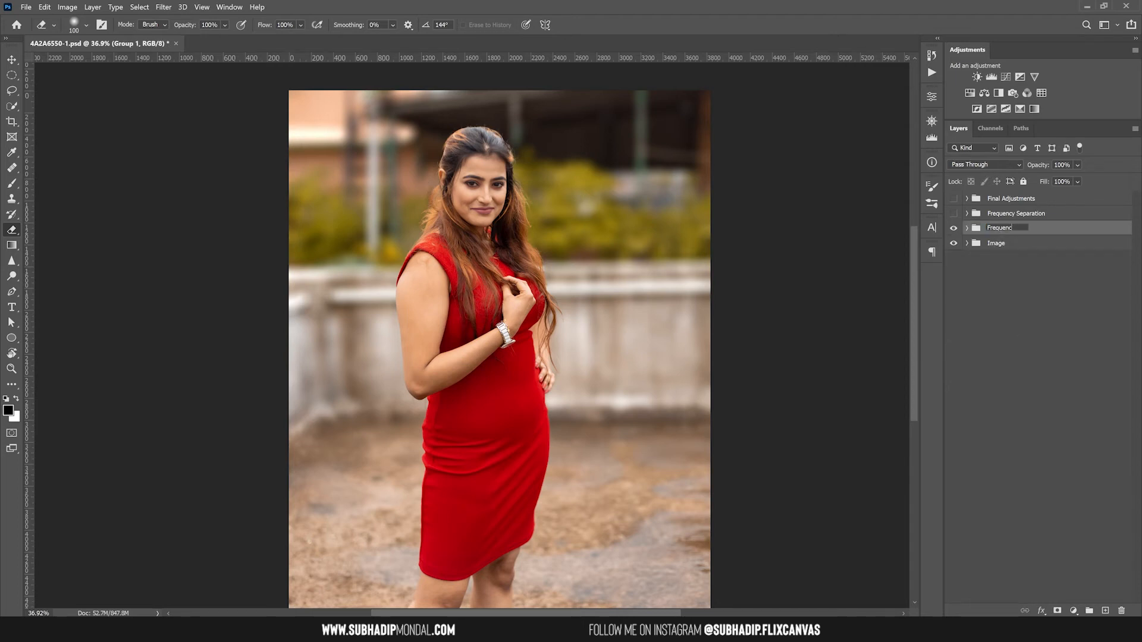
text(y Separation)
key(Return)
click(967, 228)
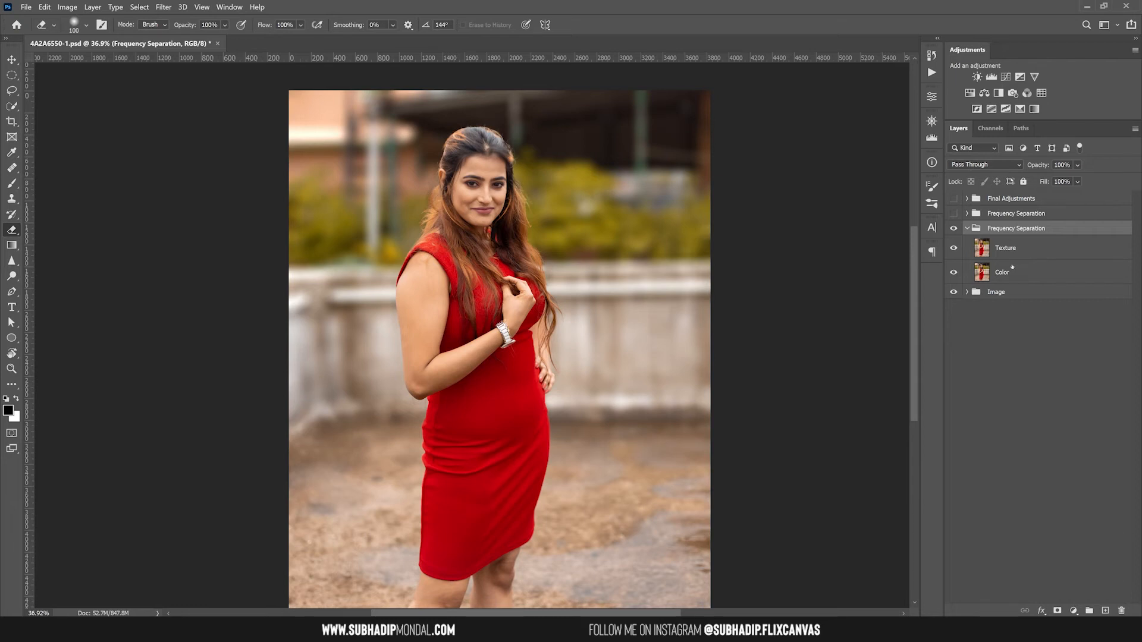
Hide the Texture layer in the new Frequency Separation group and select the Color layer.
scroll(483, 174, up, 8)
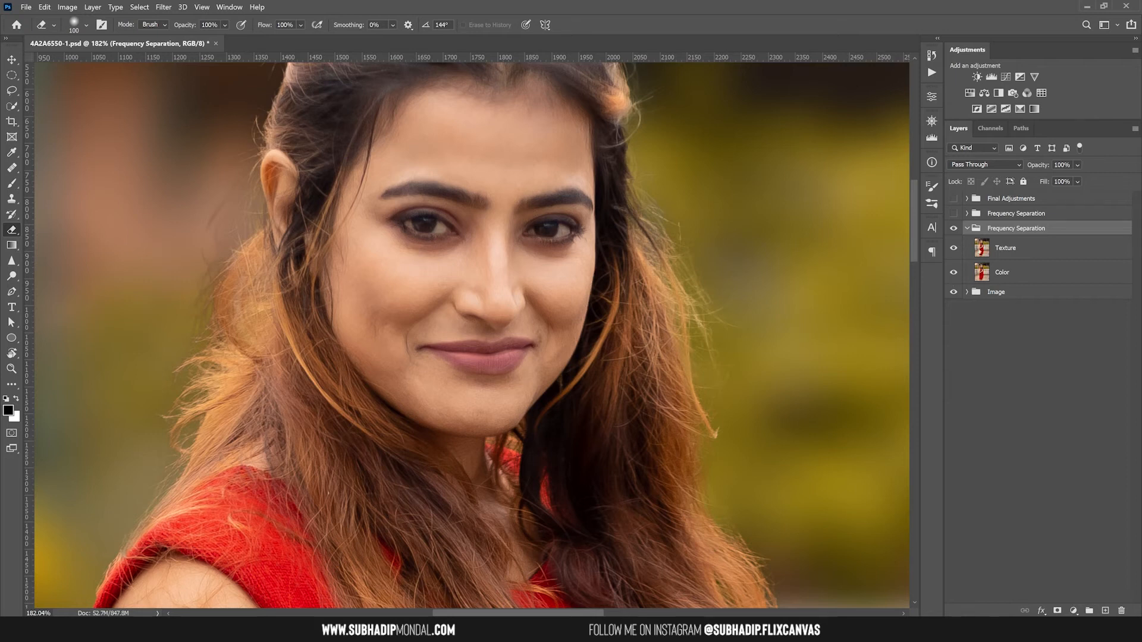
click(954, 248)
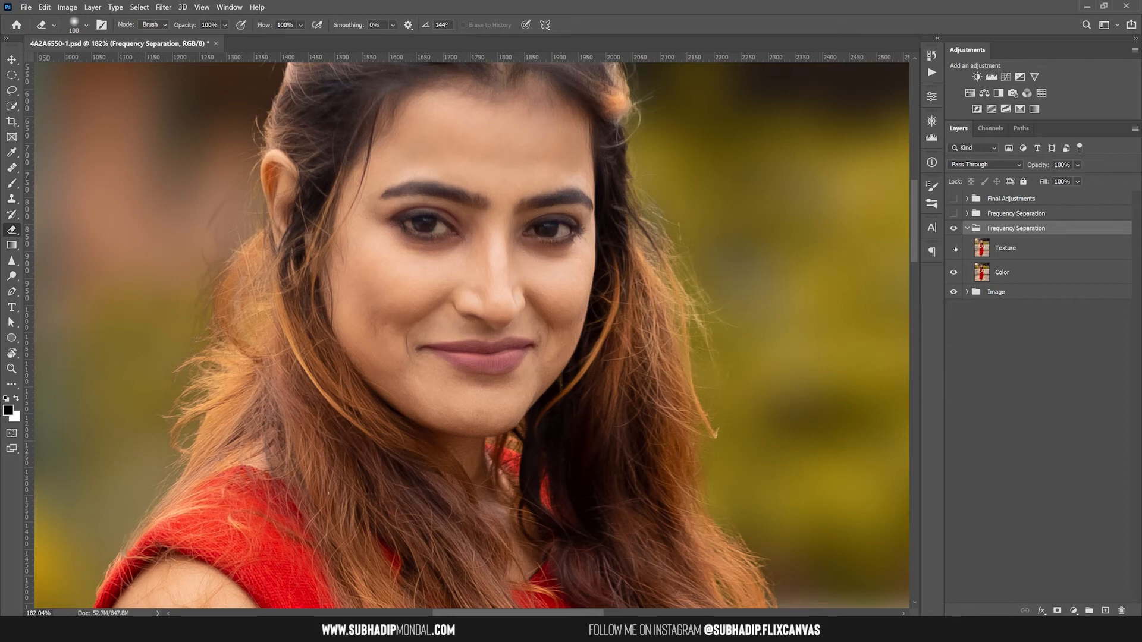
click(1012, 278)
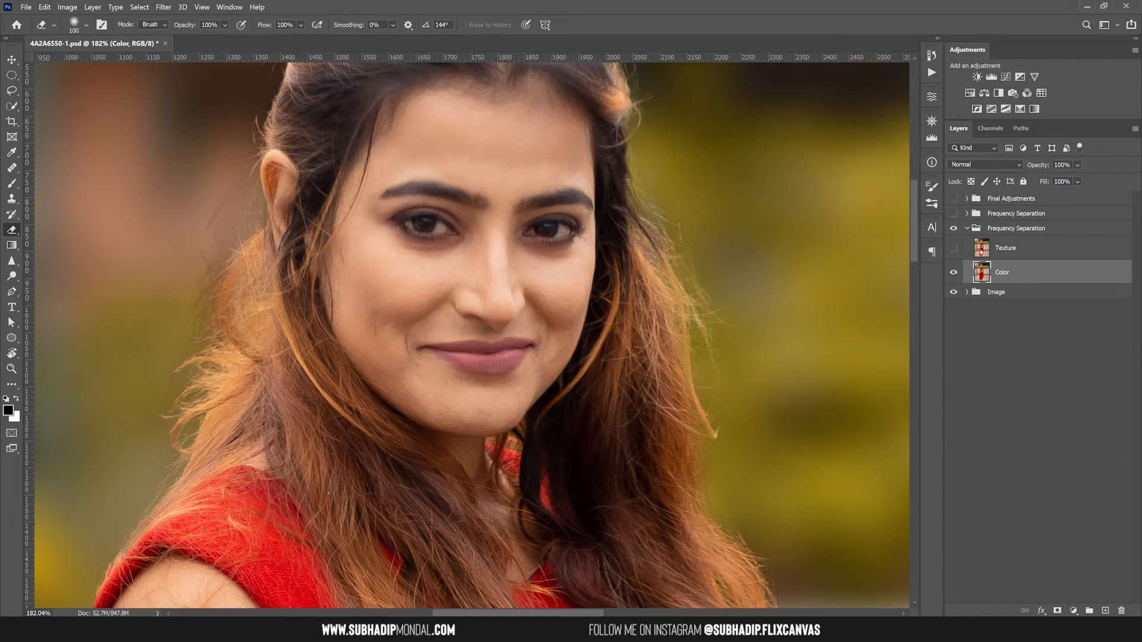
click(954, 249)
click(954, 248)
Apply a Gaussian Blur with a radius of 5.0 pixels to the Color layer.
click(164, 7)
mouse_move(285, 145)
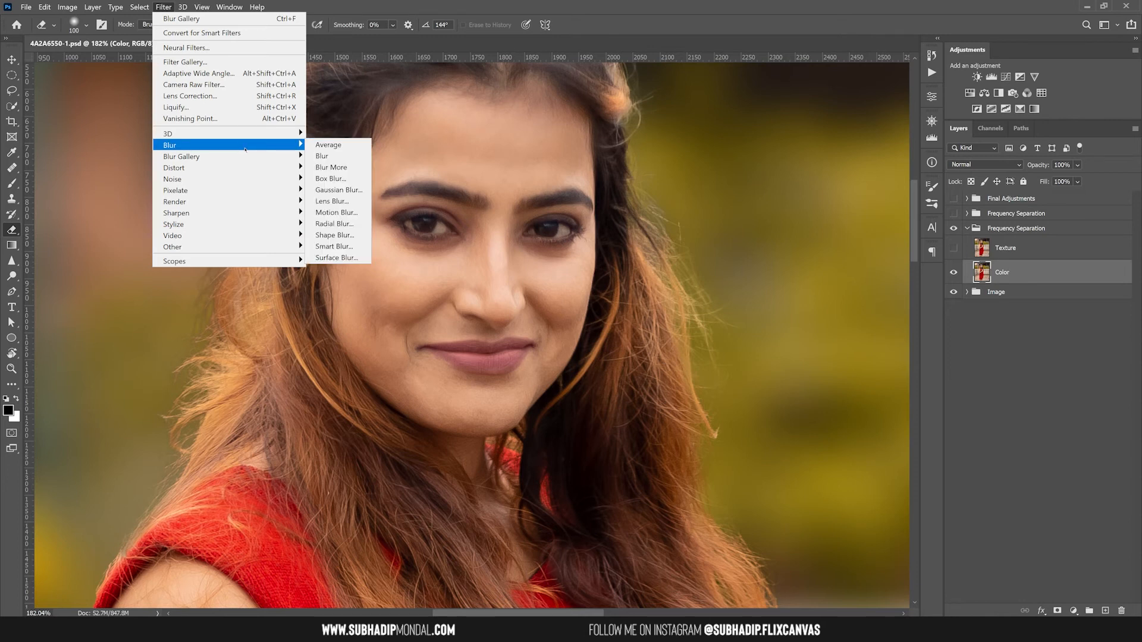
click(355, 189)
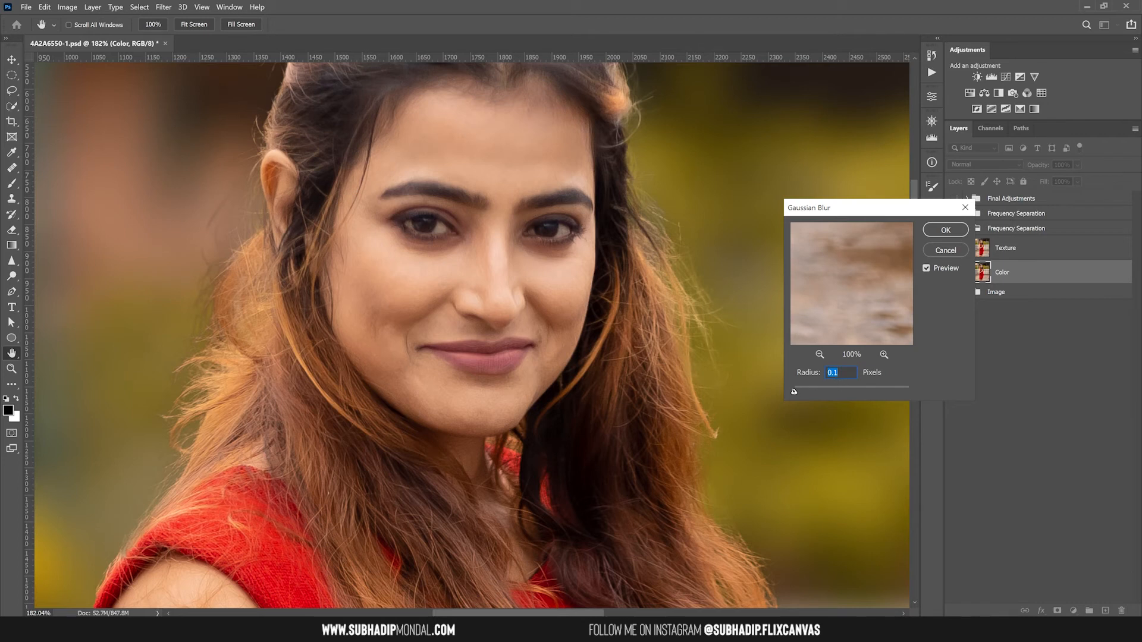
drag(794, 391, 807, 392)
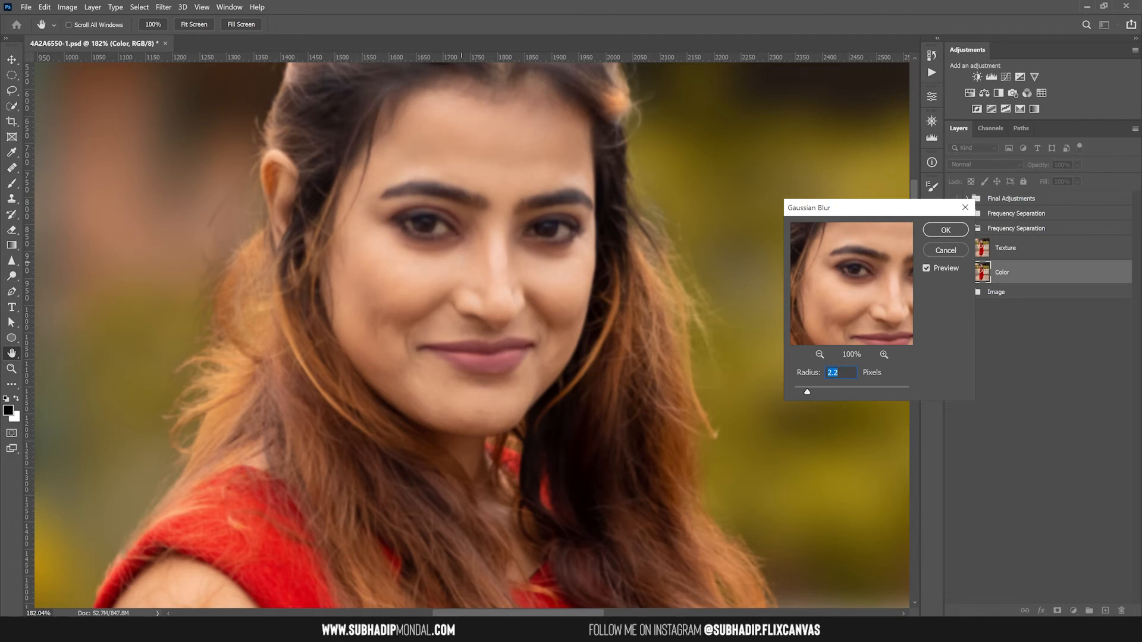
drag(807, 391, 825, 392)
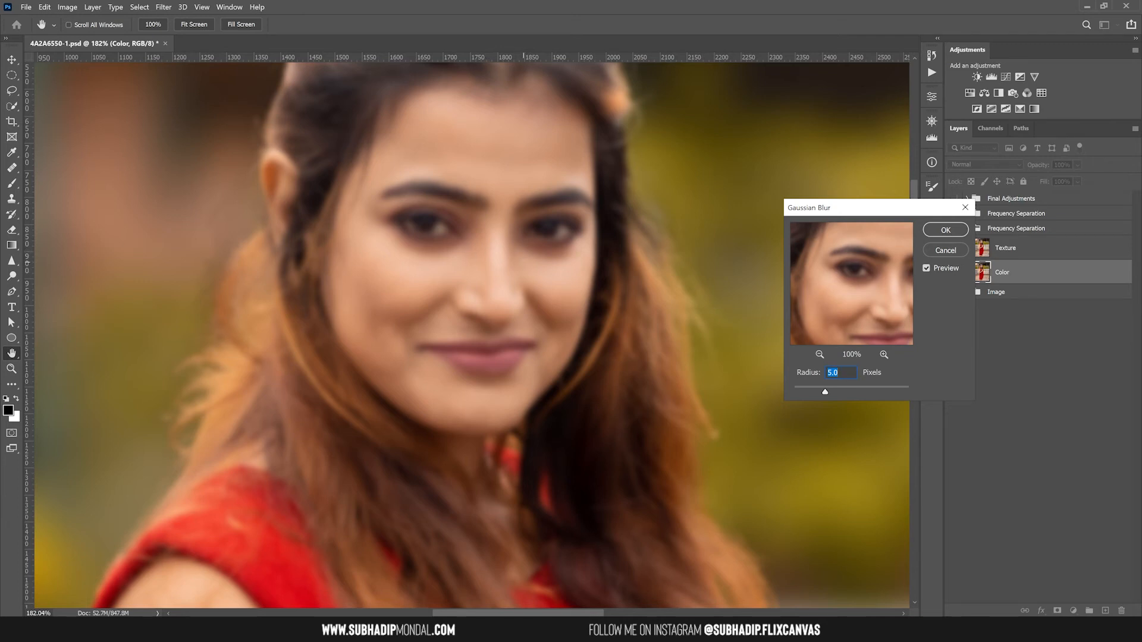
click(945, 230)
key(e)
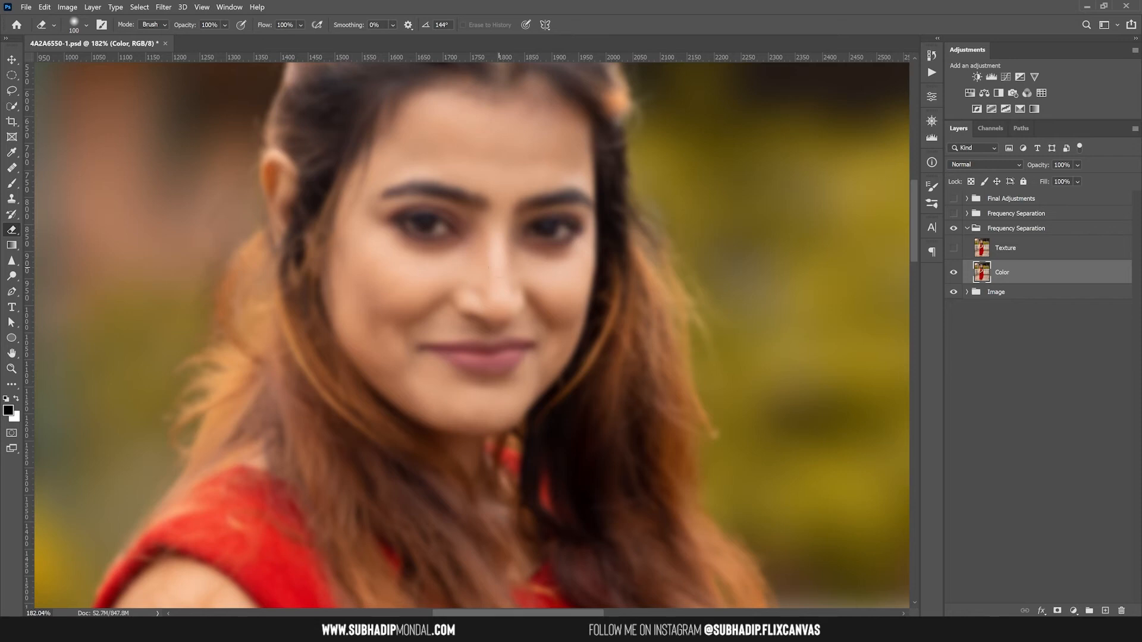
Make the Texture layer in the new Frequency Separation group visible again and select it.
click(953, 249)
click(1009, 250)
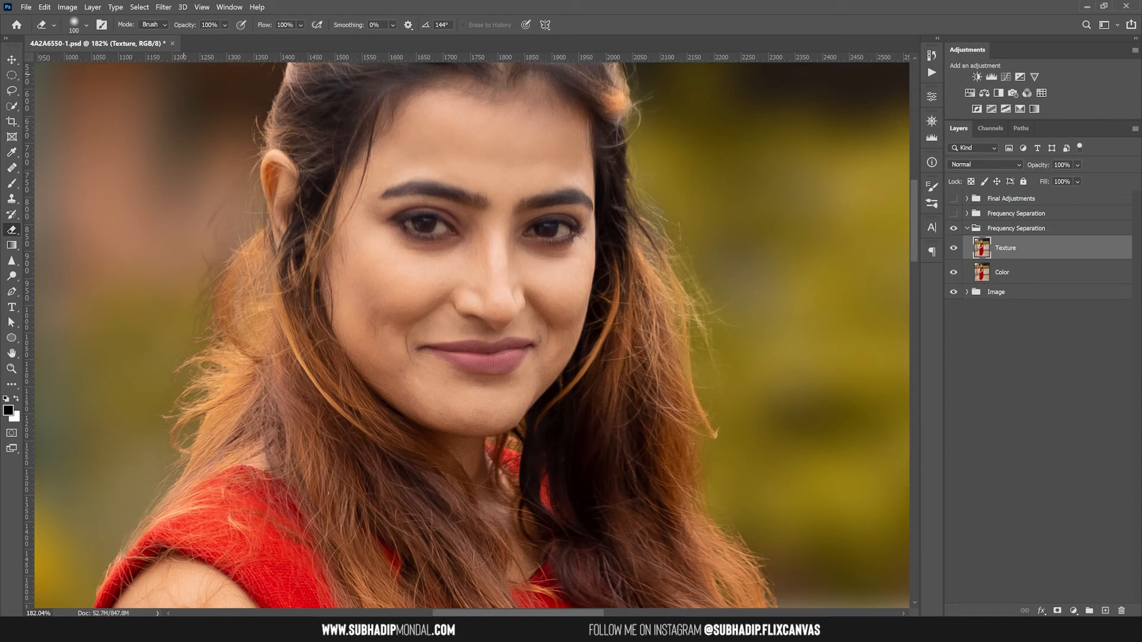
click(67, 8)
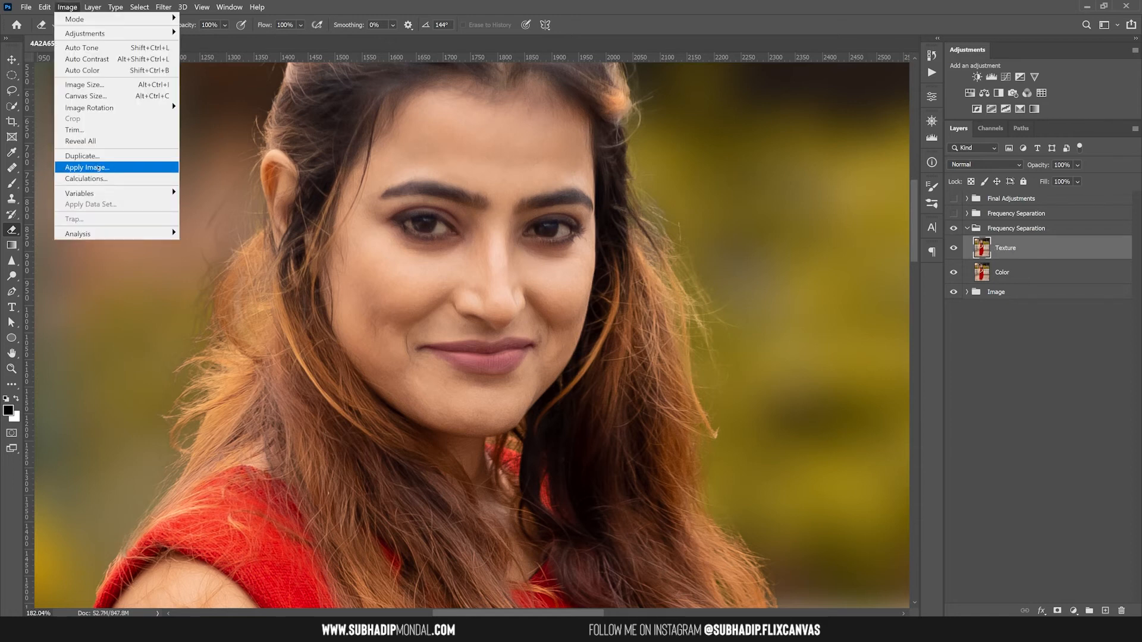
click(114, 168)
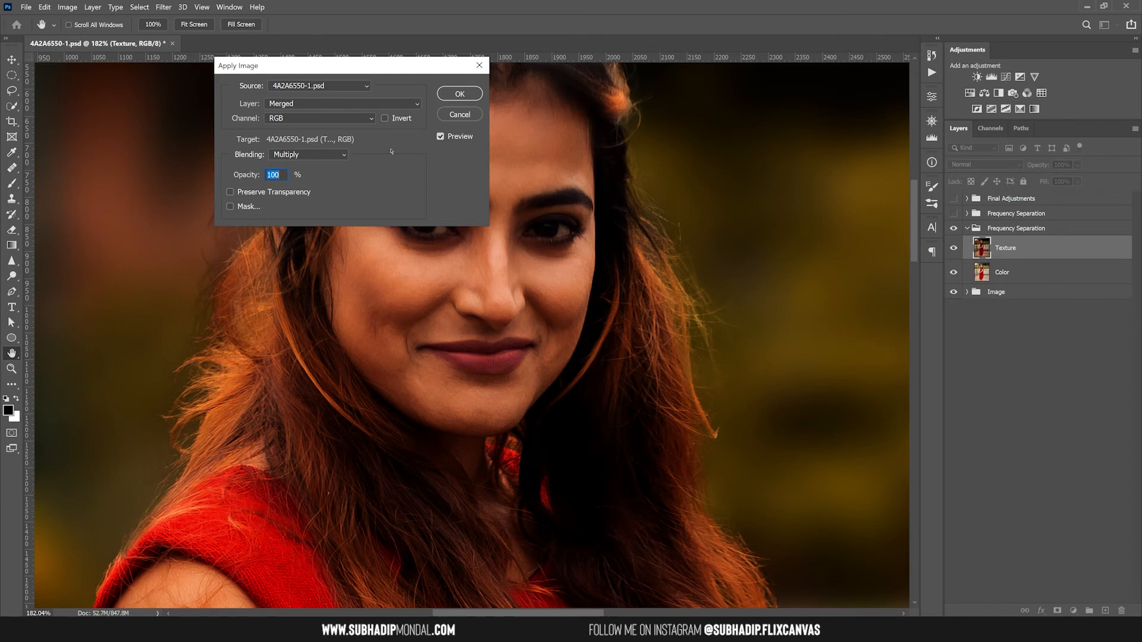
click(355, 105)
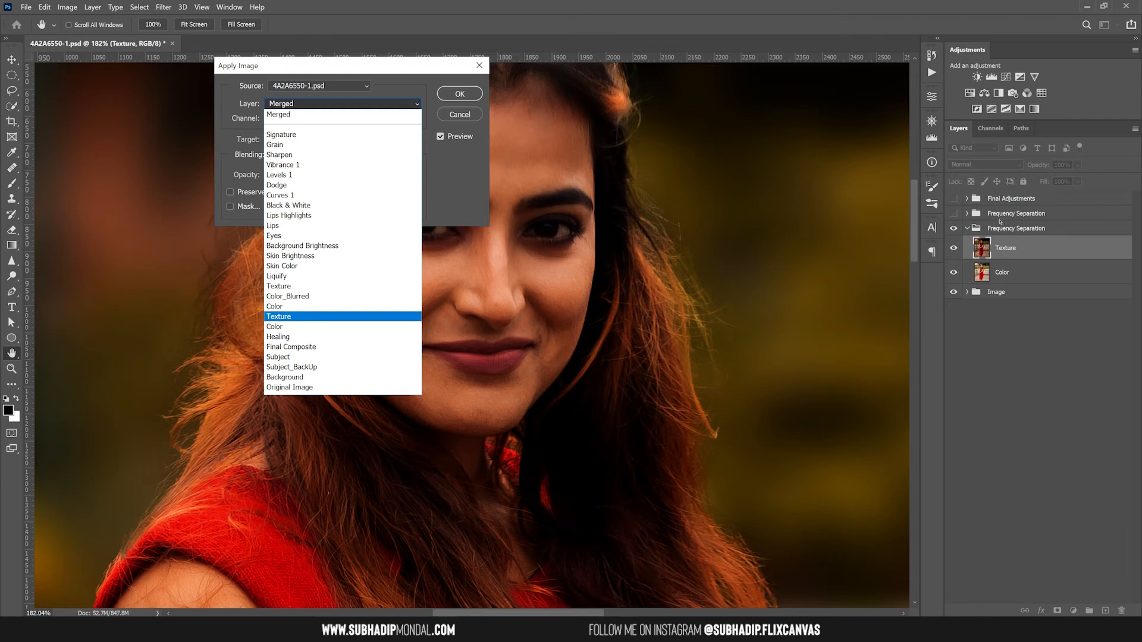
click(474, 120)
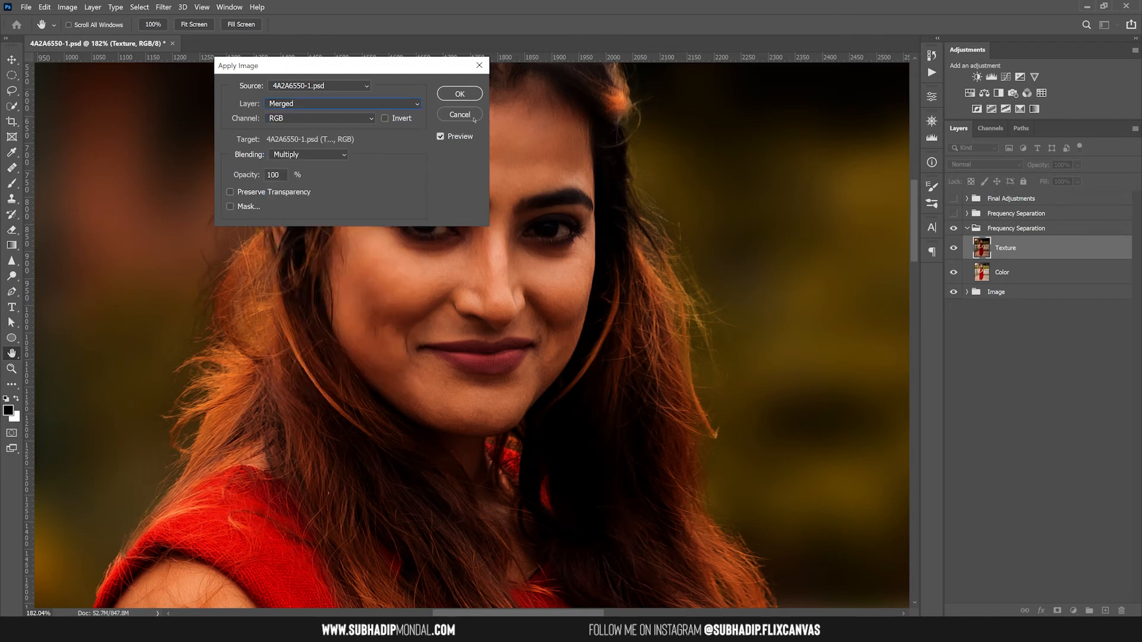
click(460, 114)
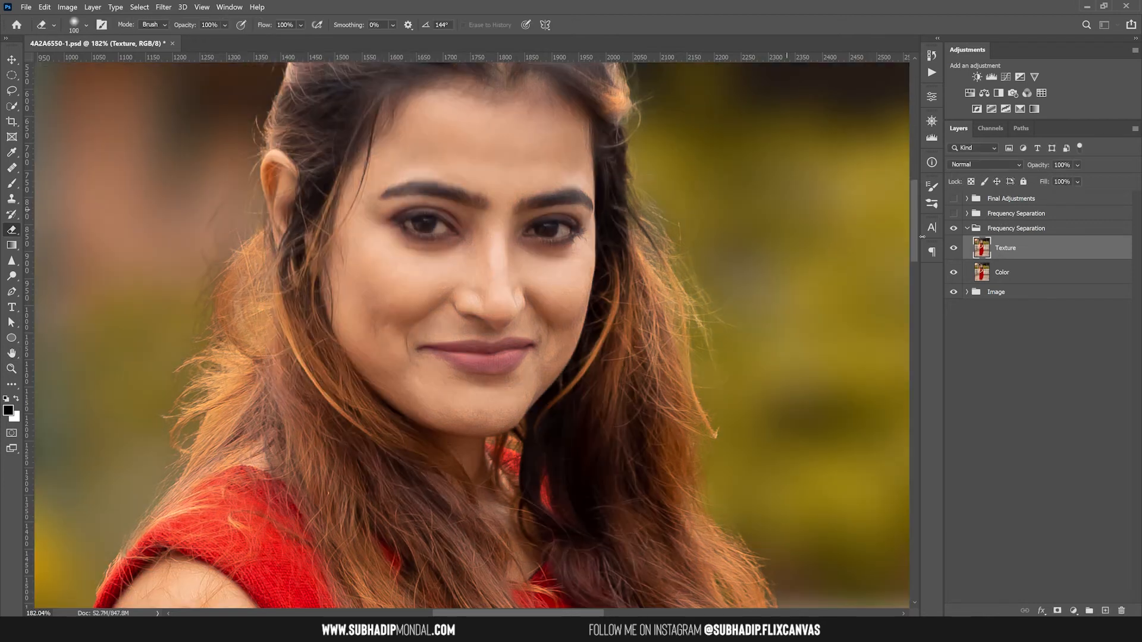
Rename the Color layer in the new Frequency Separation group as Color_NEW and check the layer names in the older group.
double_click(1014, 272)
click(1015, 272)
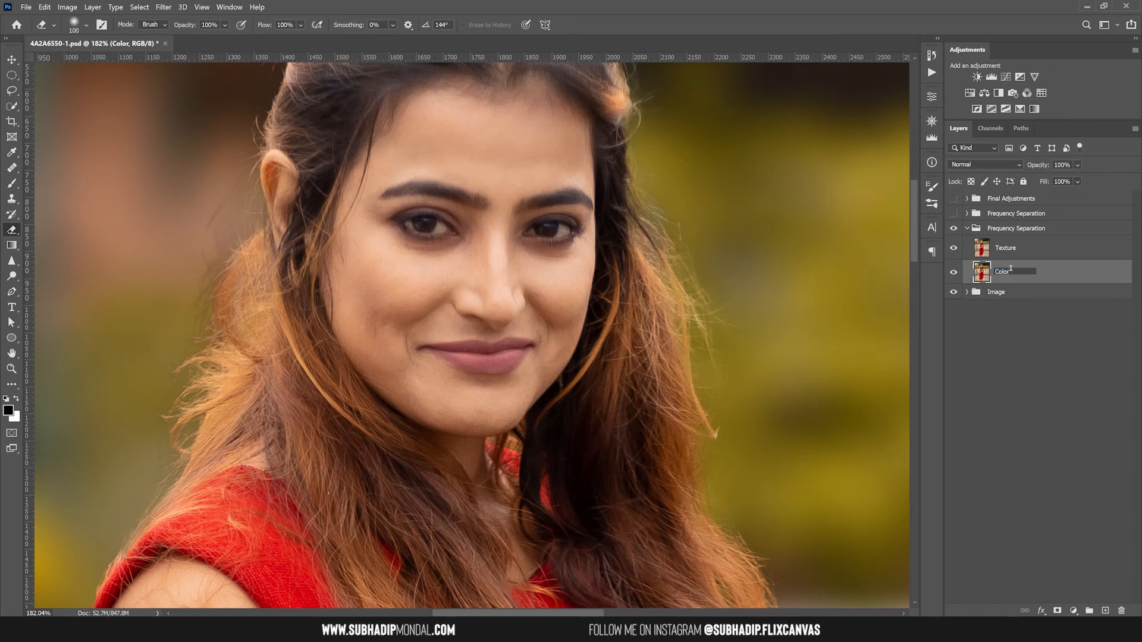
text(_NEW)
key(Return)
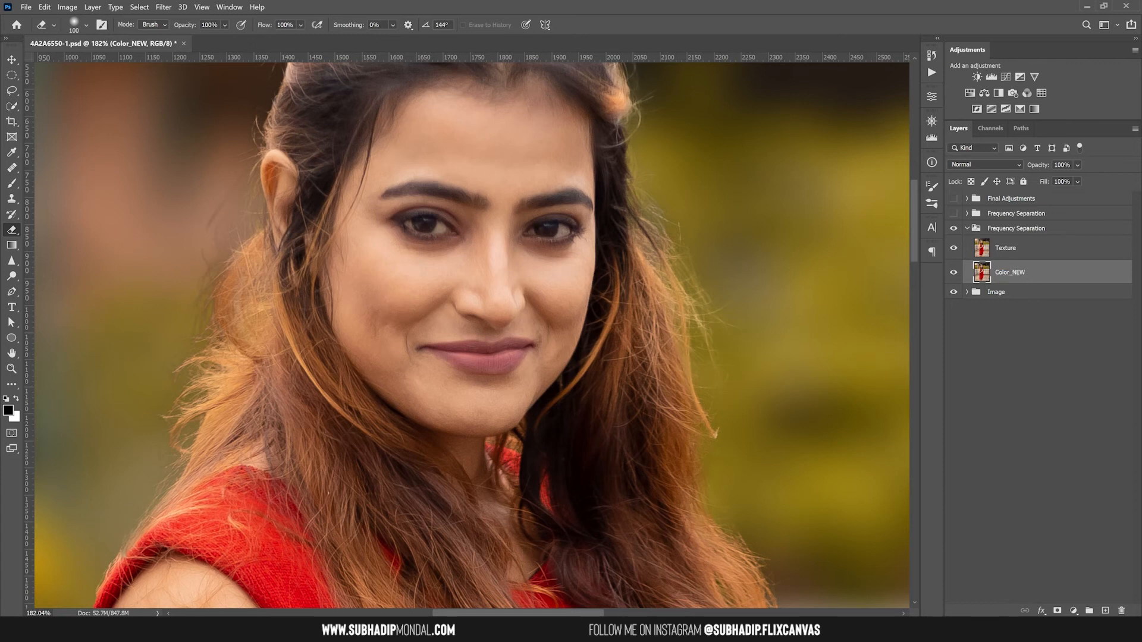
click(966, 213)
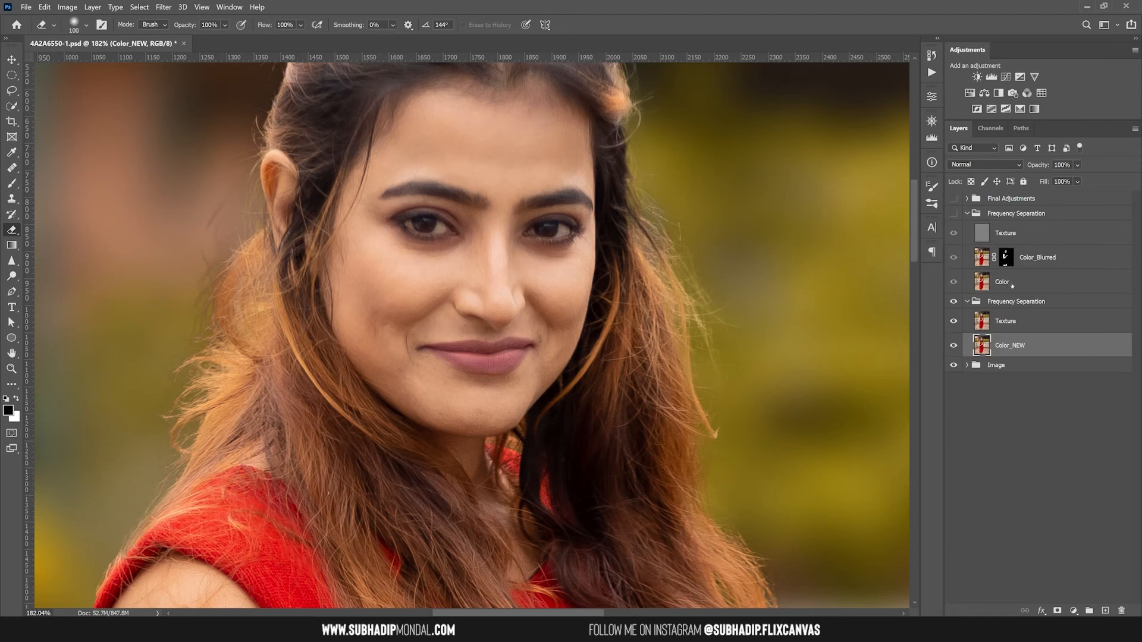
click(967, 214)
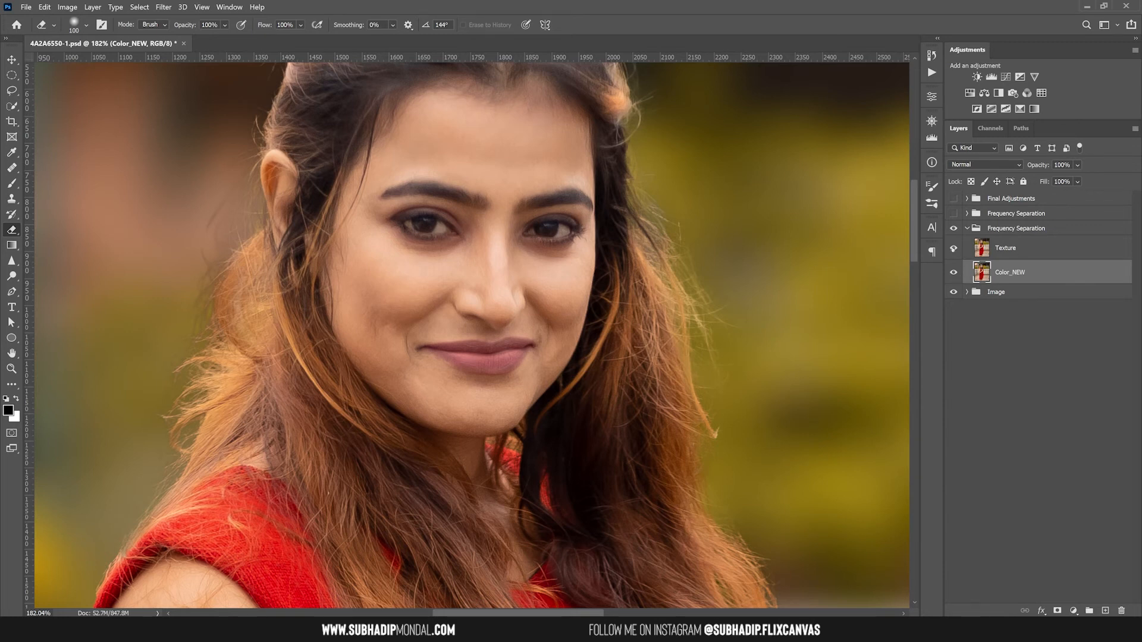
Use Apply Image on the Texture layer with Color_NEW as source layer, RGB channel, Subtract blending, 100% opacity, scale 2 and offset 128.
click(953, 248)
click(954, 248)
click(1021, 249)
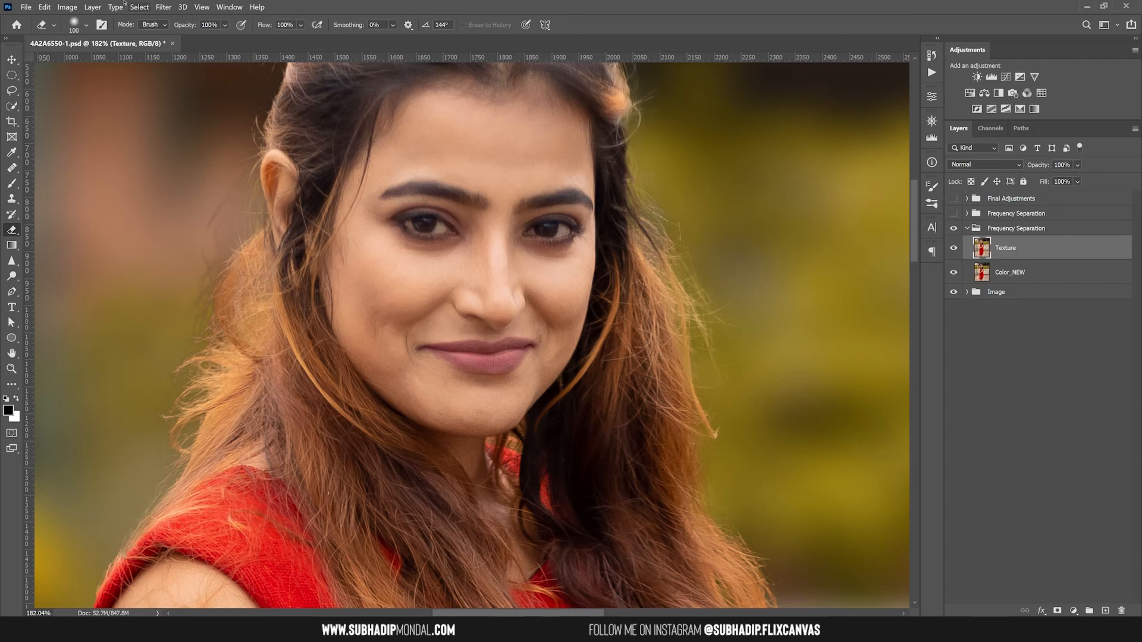
click(67, 8)
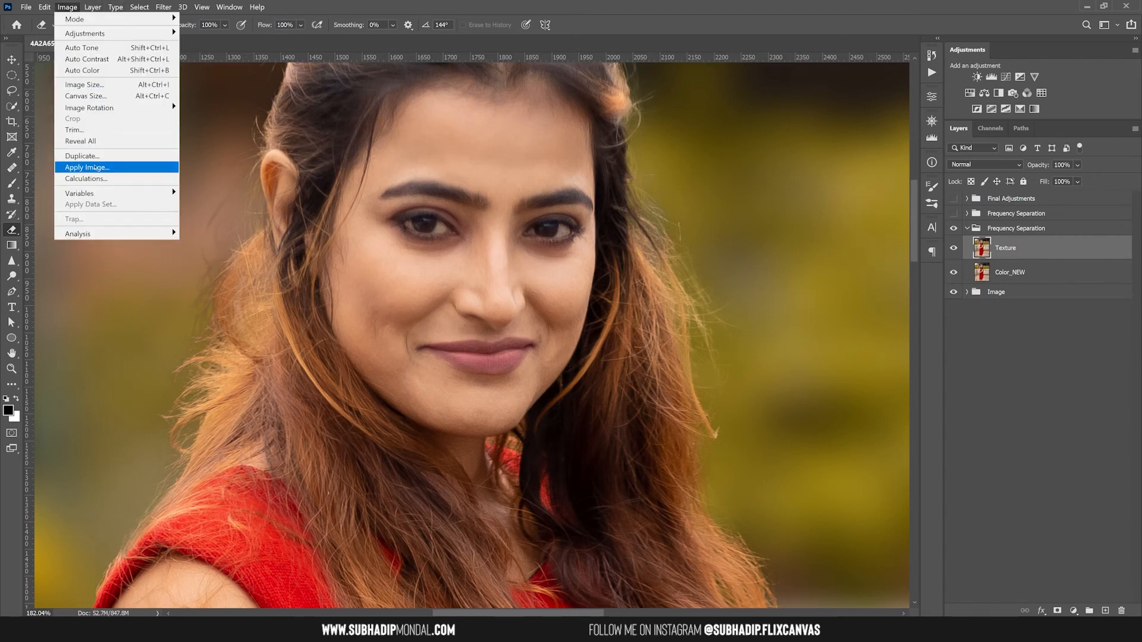
click(87, 167)
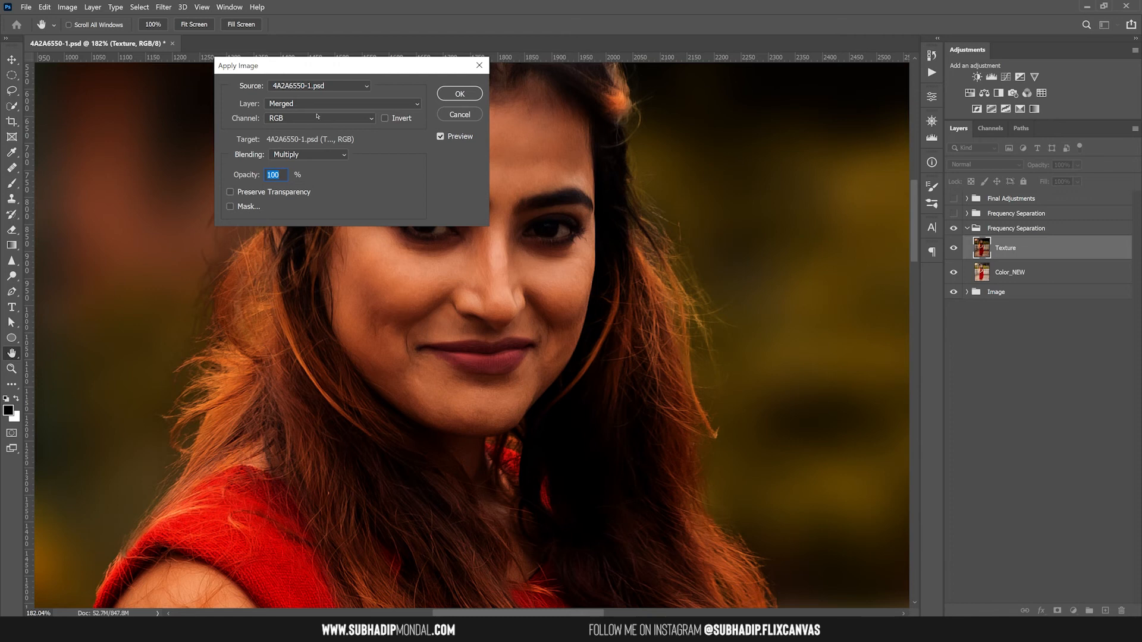
click(337, 104)
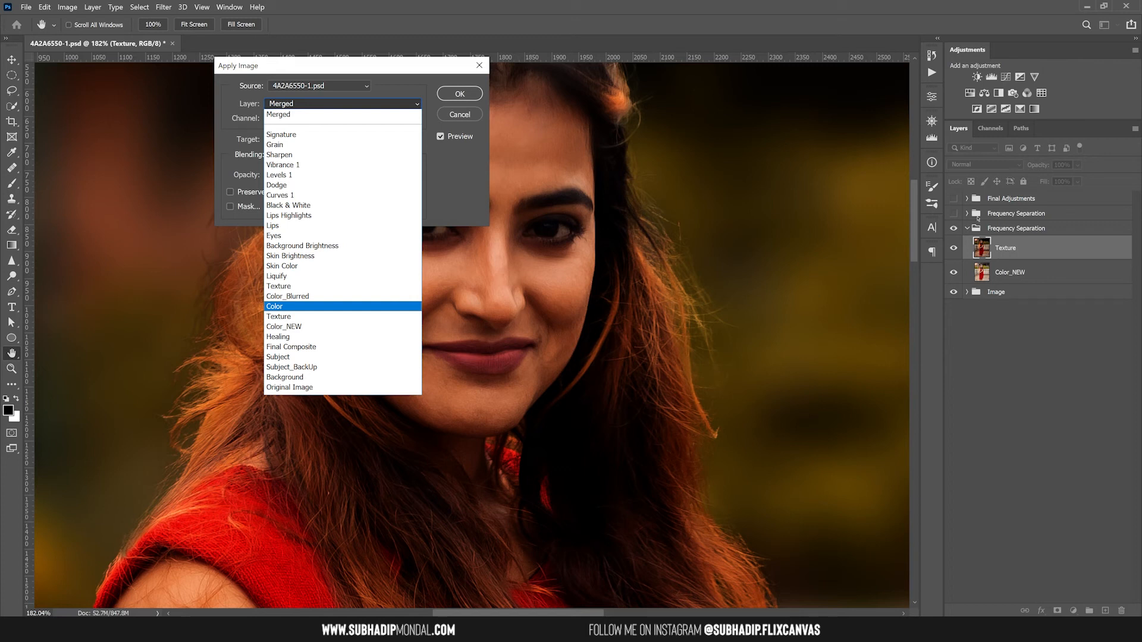
click(300, 327)
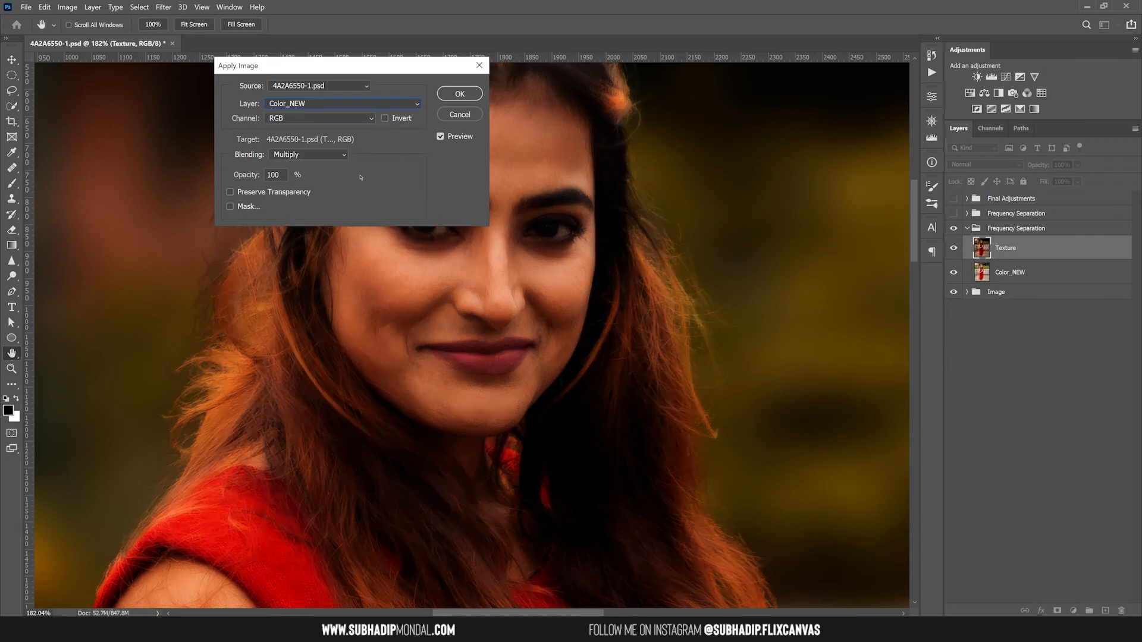
click(307, 155)
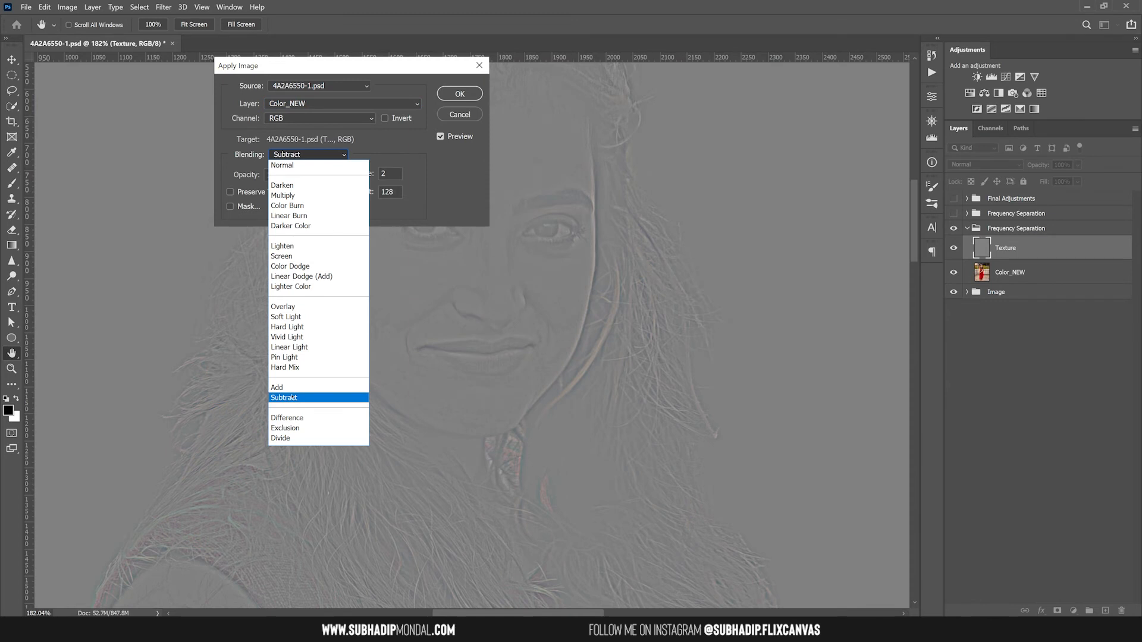
click(291, 397)
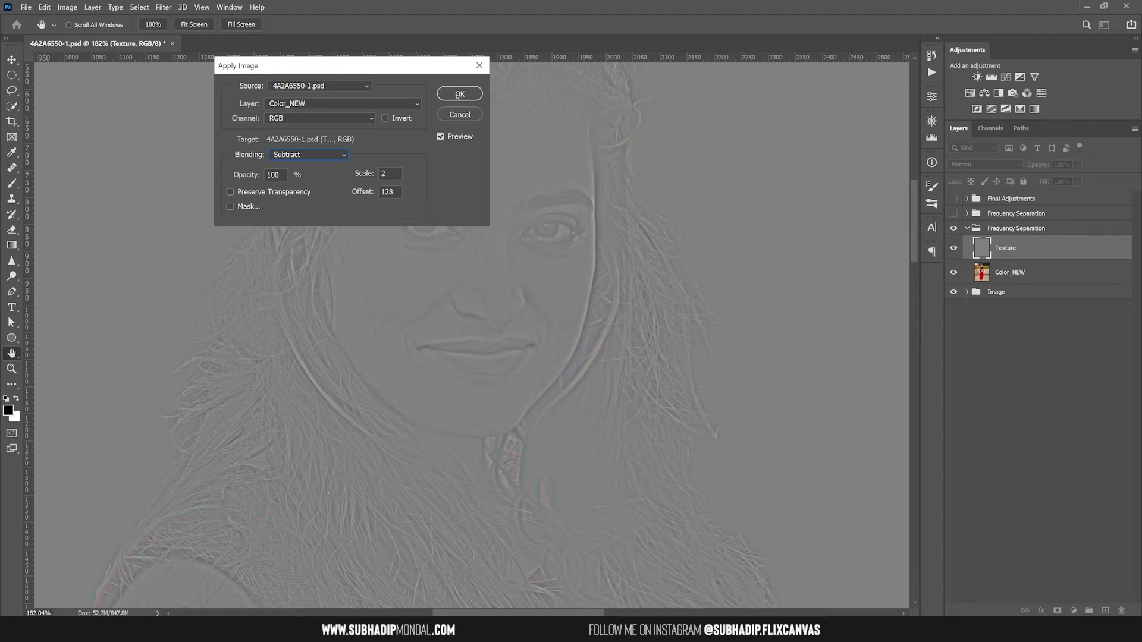
key(Return)
key(e)
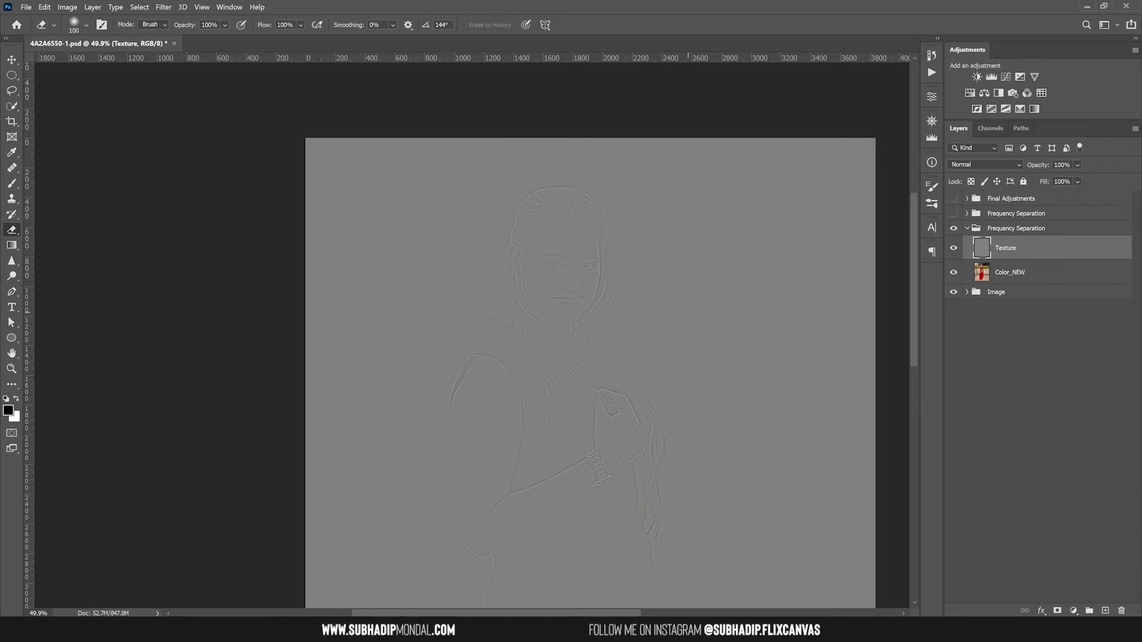
Compare the view with and without the Texture layer and set that layer's blend mode to Linear Light.
scroll(599, 310, up, 8)
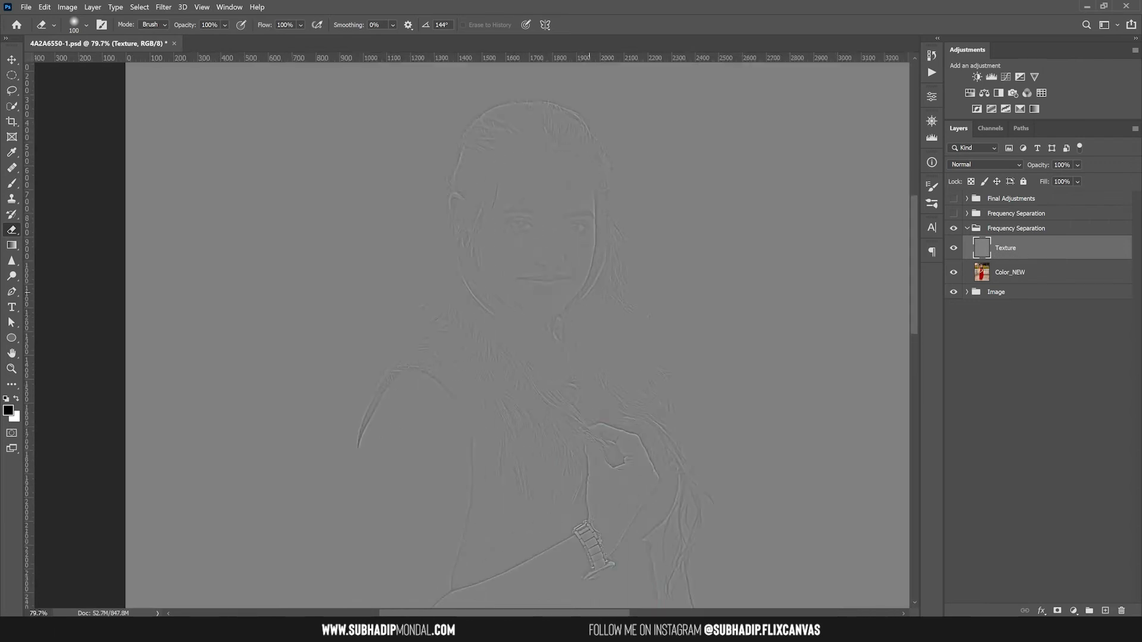
click(953, 248)
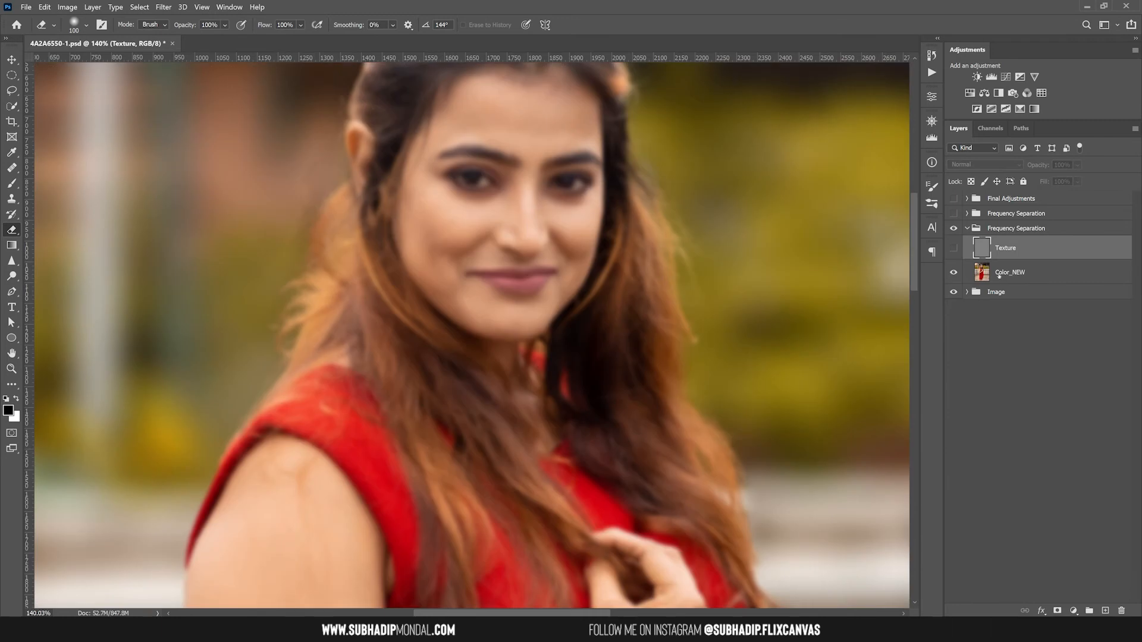
key(ctrl+comma)
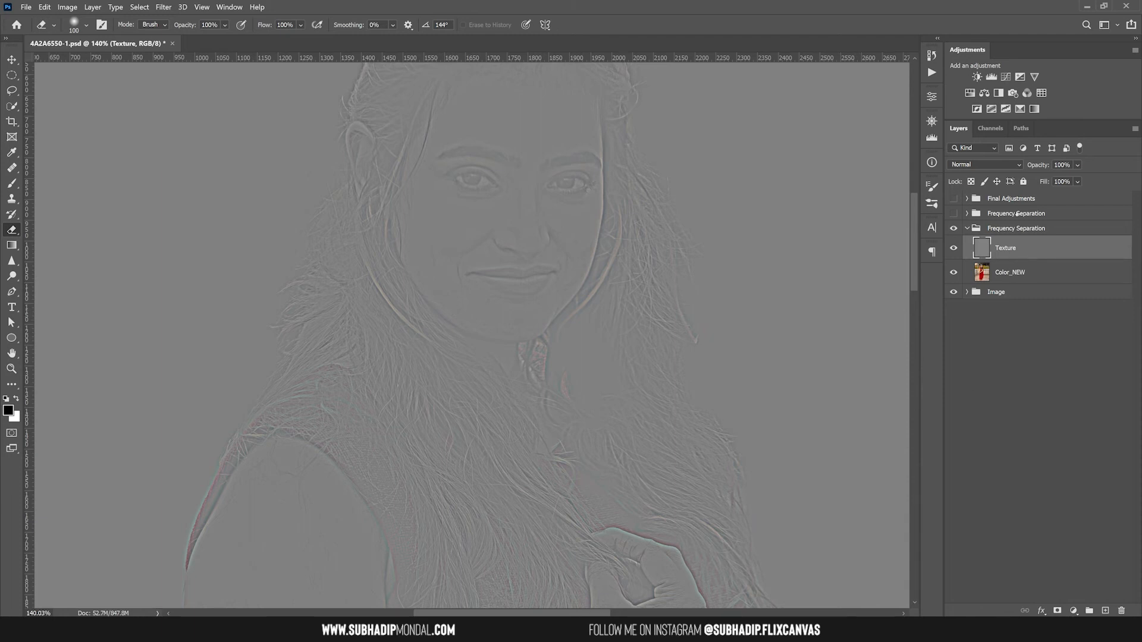
click(992, 162)
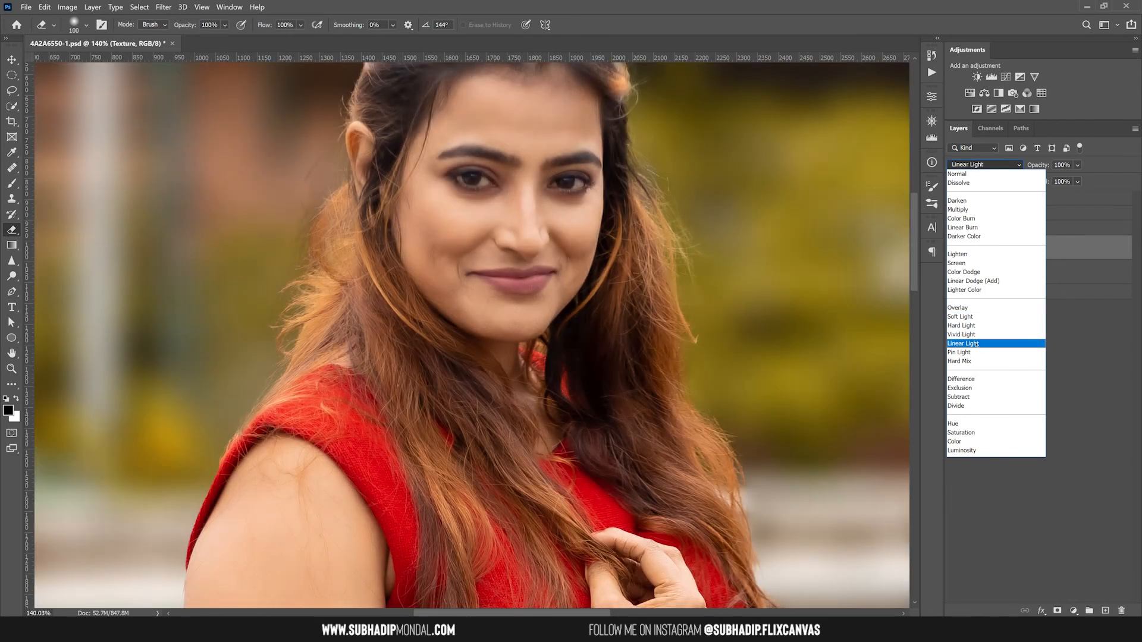
click(976, 344)
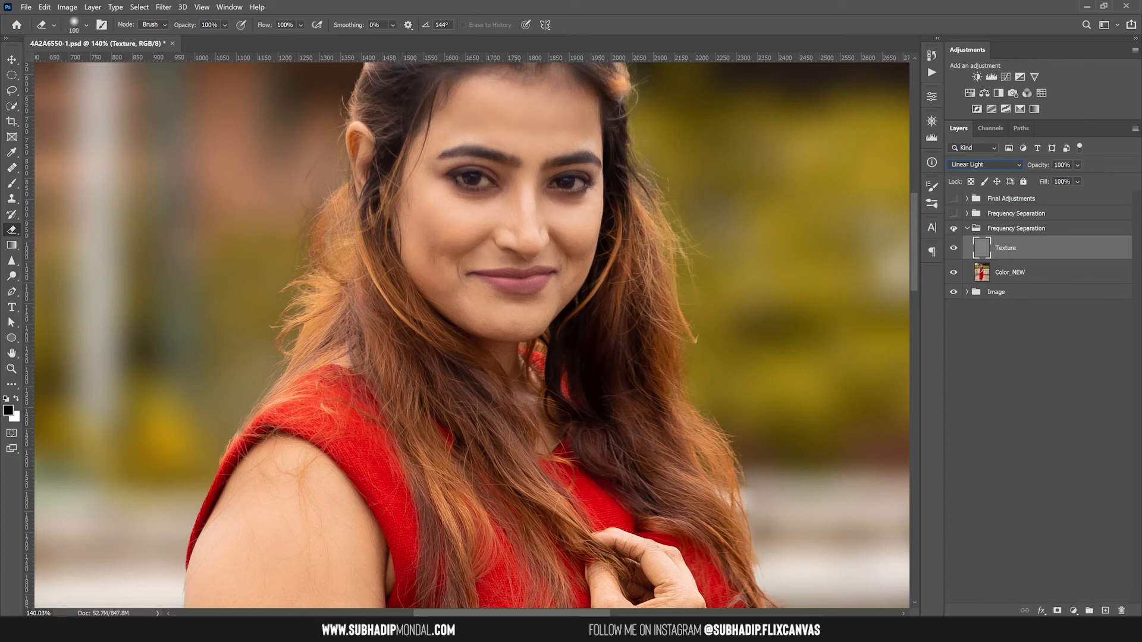
Compare the portrait with and without the new Frequency Separation group.
click(967, 229)
click(967, 229)
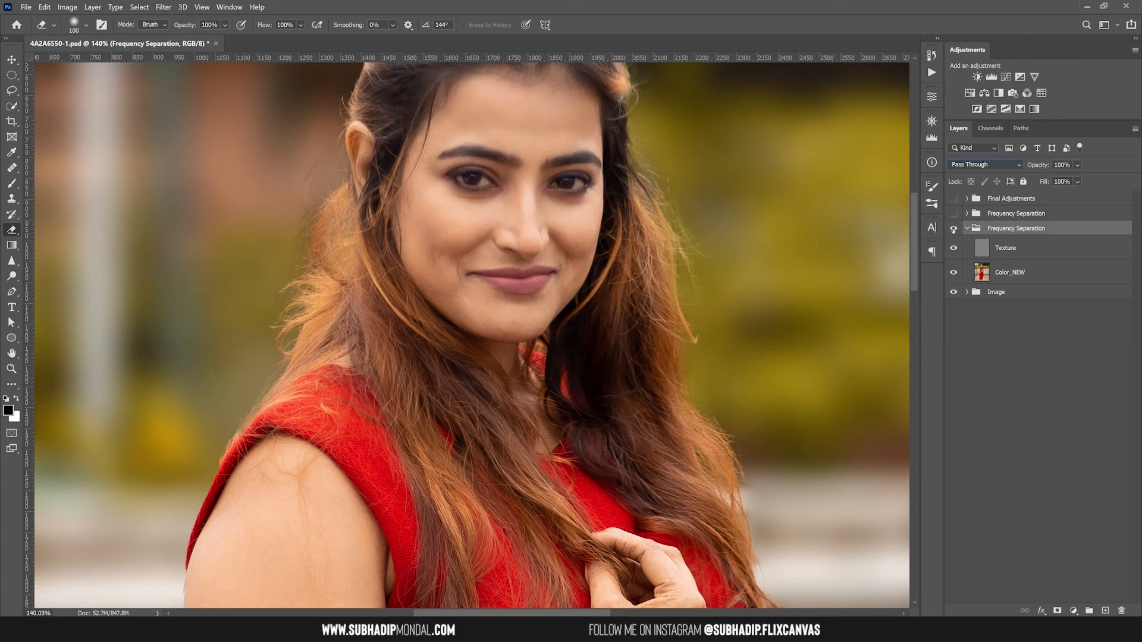
click(953, 229)
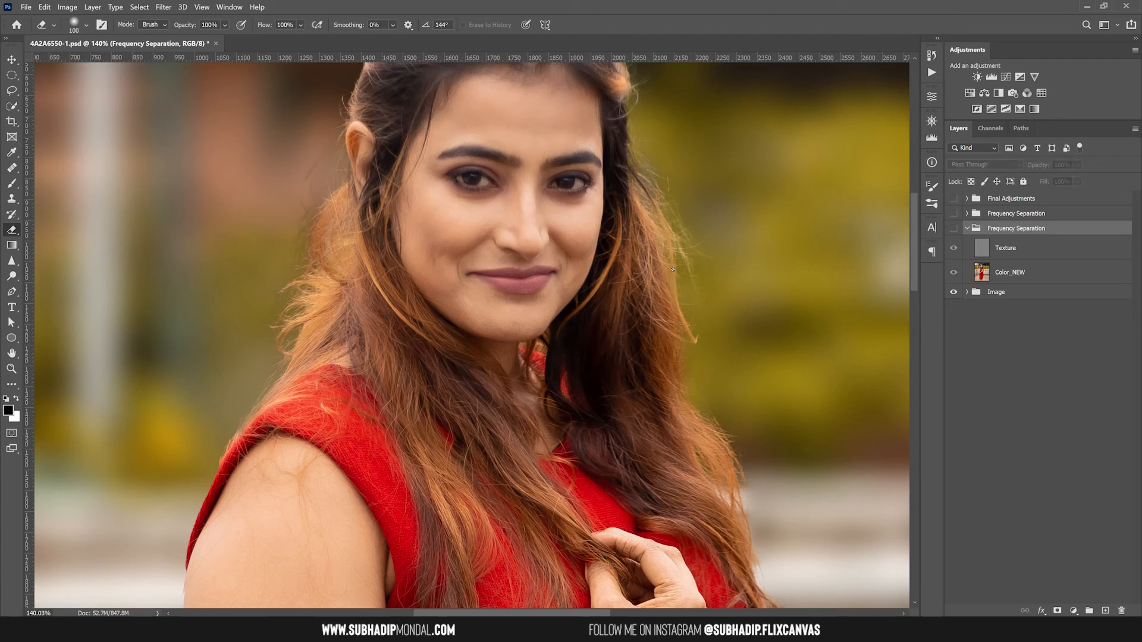
click(953, 229)
scroll(437, 236, down, 5)
scroll(547, 292, down, 2)
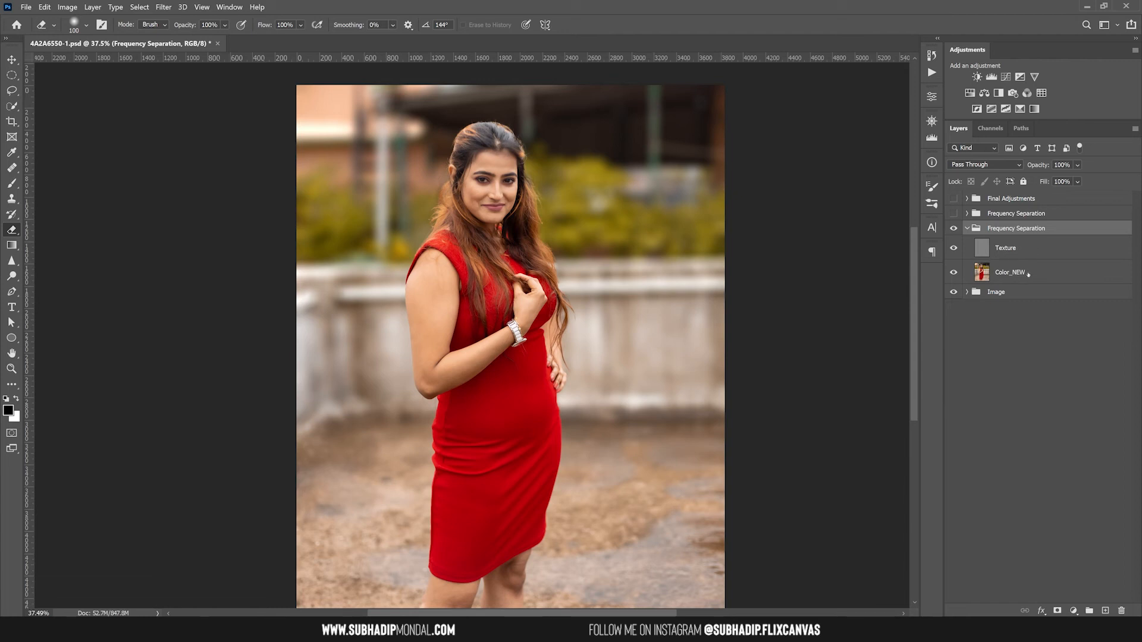
Duplicate the Color_NEW layer and hide the Texture layer to expose the blurred skin tones.
click(1027, 273)
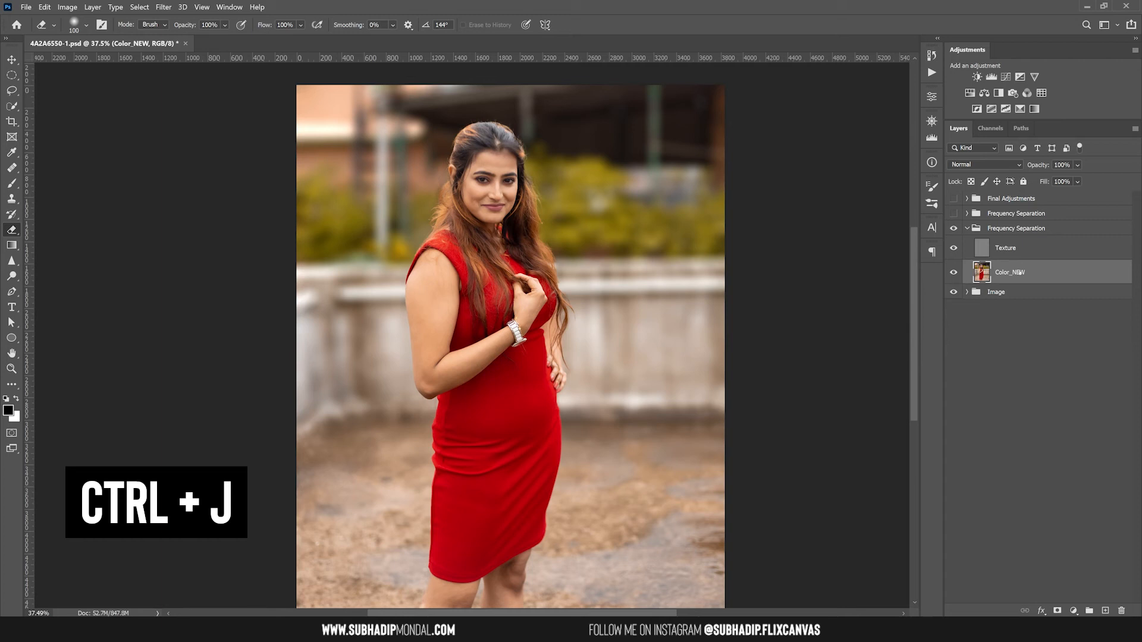
key(ctrl+j)
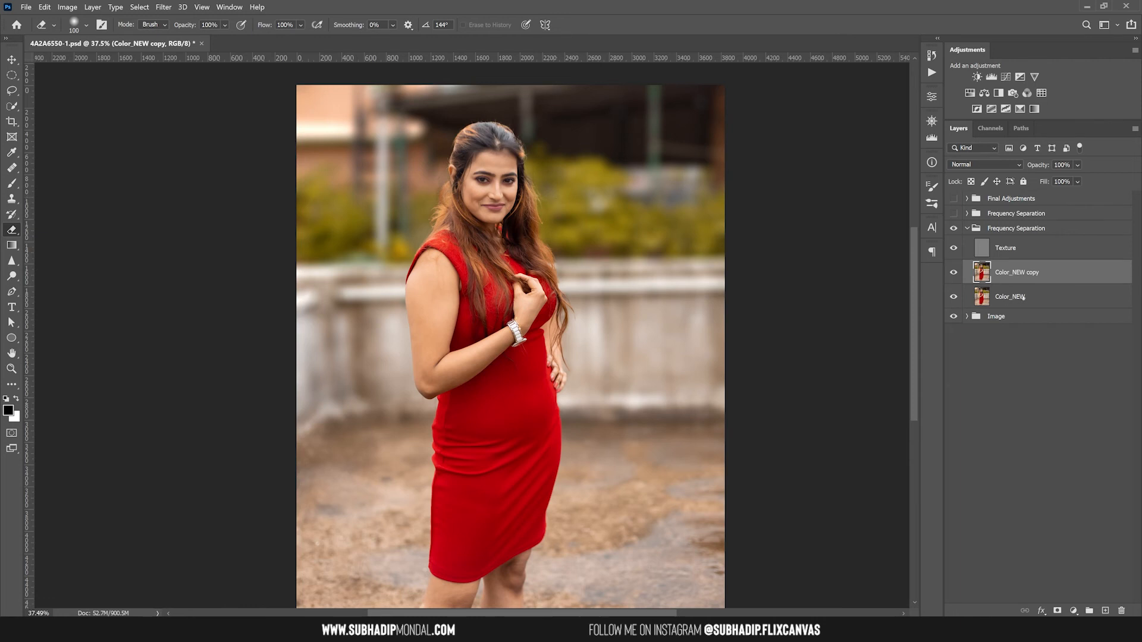
click(953, 248)
scroll(499, 149, up, 5)
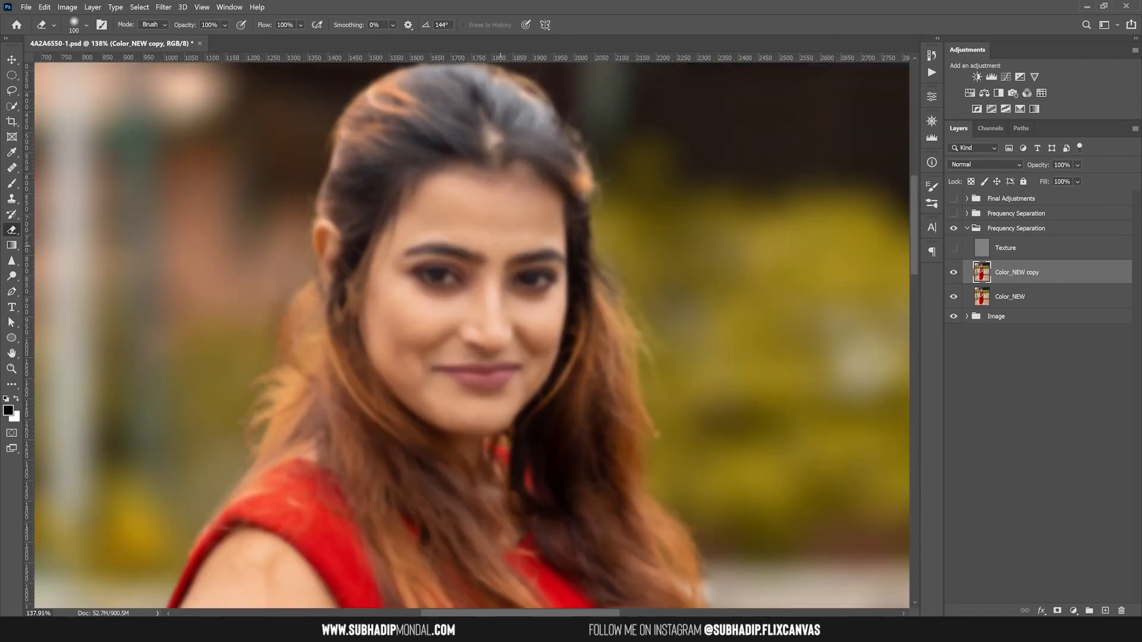
scroll(507, 259, up, 2)
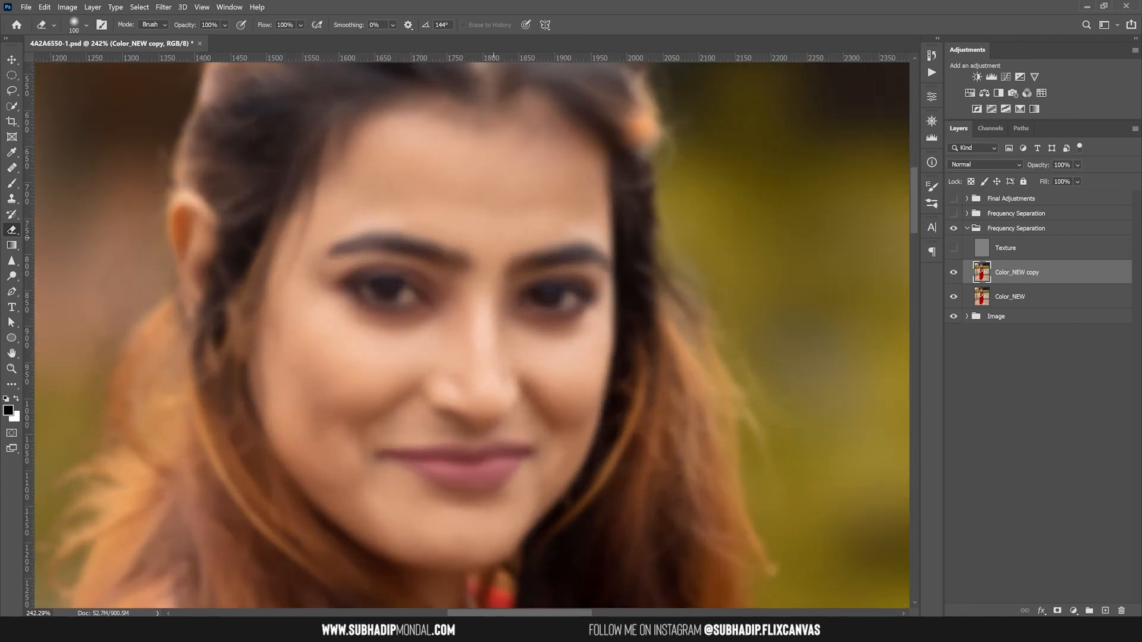
scroll(523, 256, down, 1)
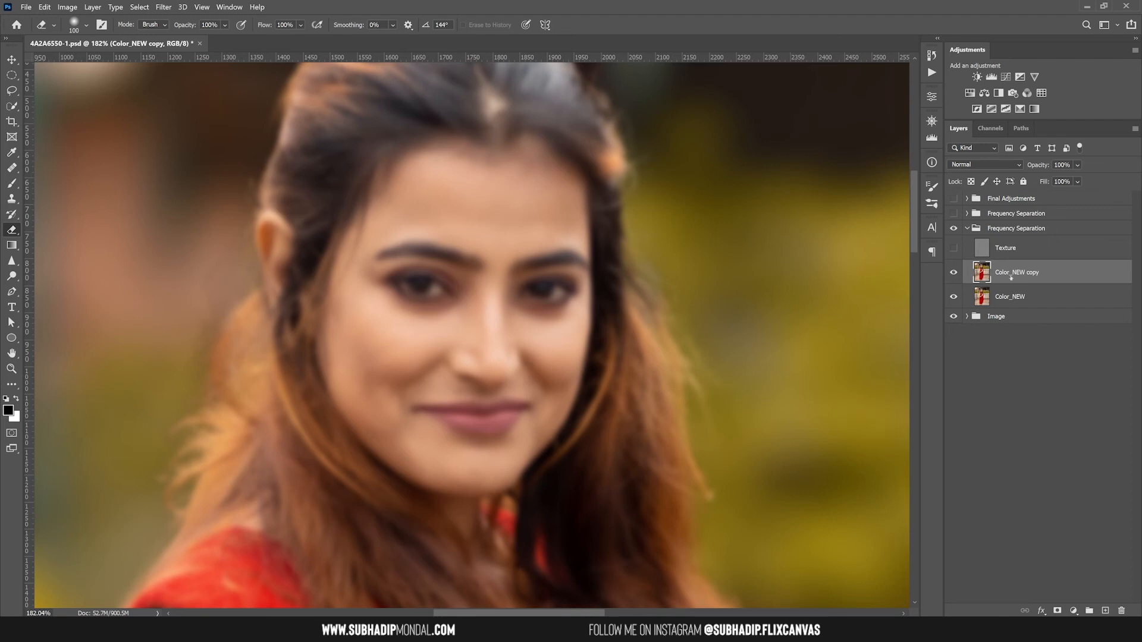
Apply a Gaussian Blur with a 10-pixel radius to the Color_NEW copy layer.
click(164, 7)
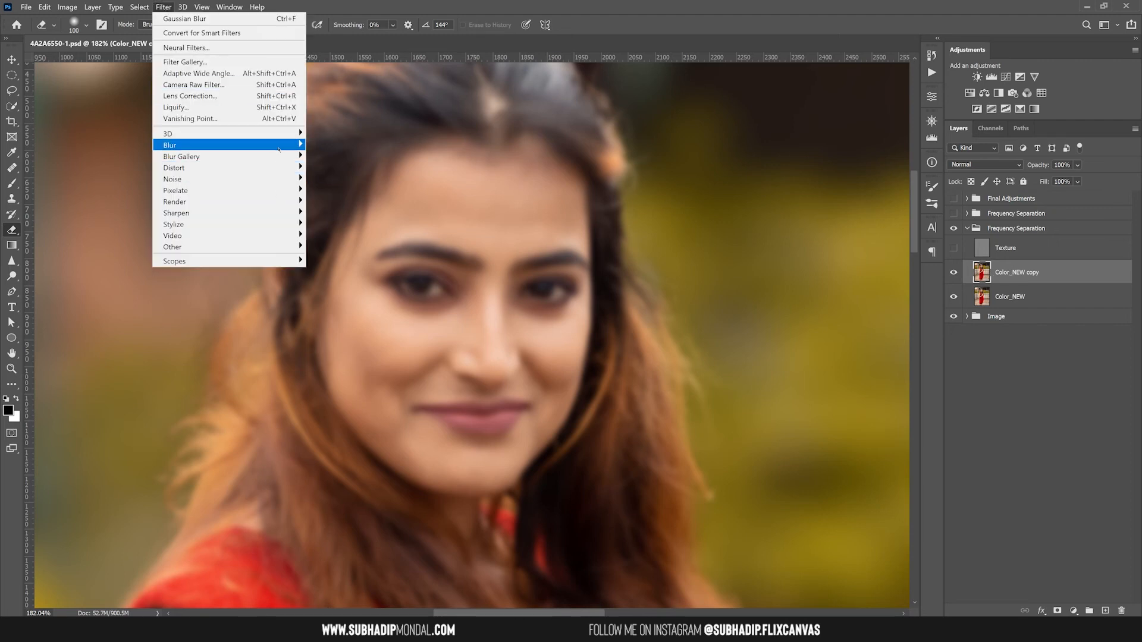
mouse_move(278, 147)
click(338, 190)
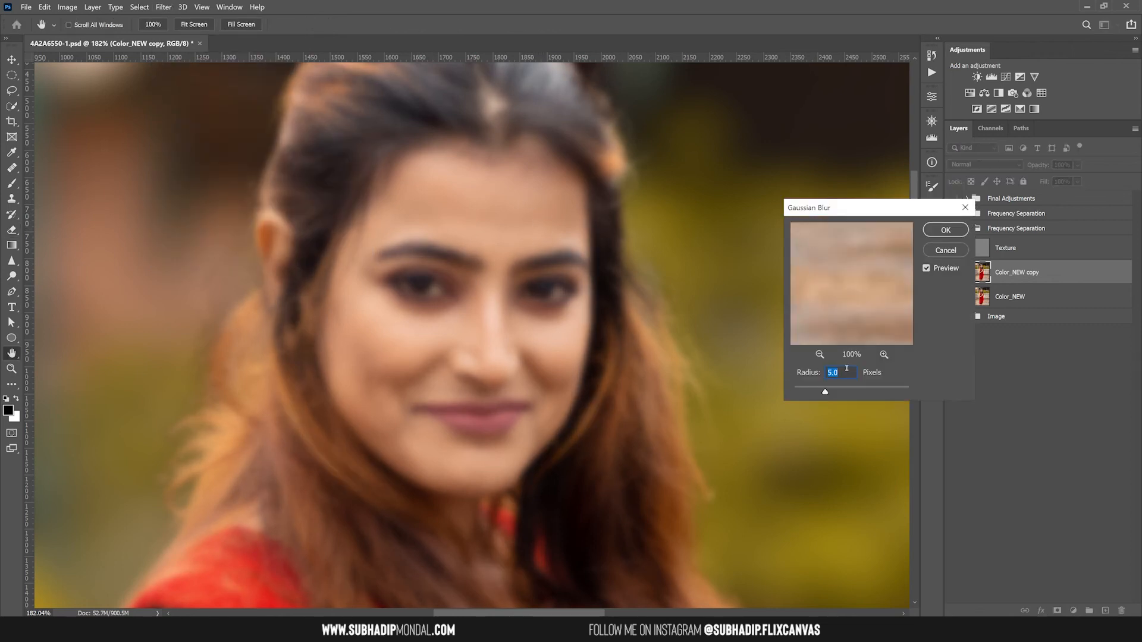
text(10)
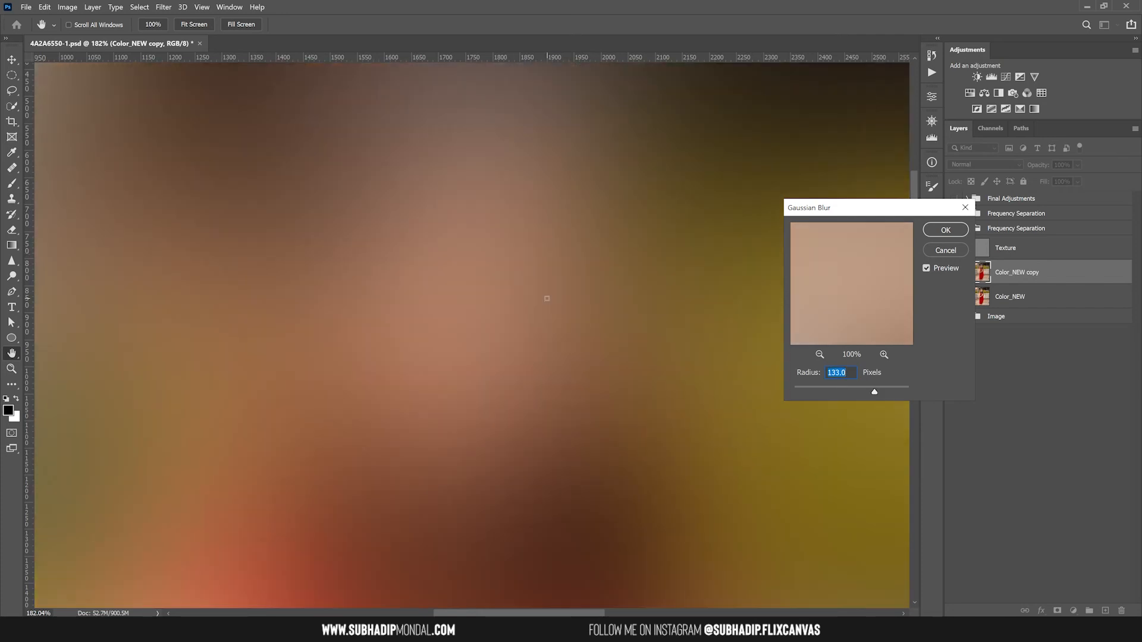
text(10)
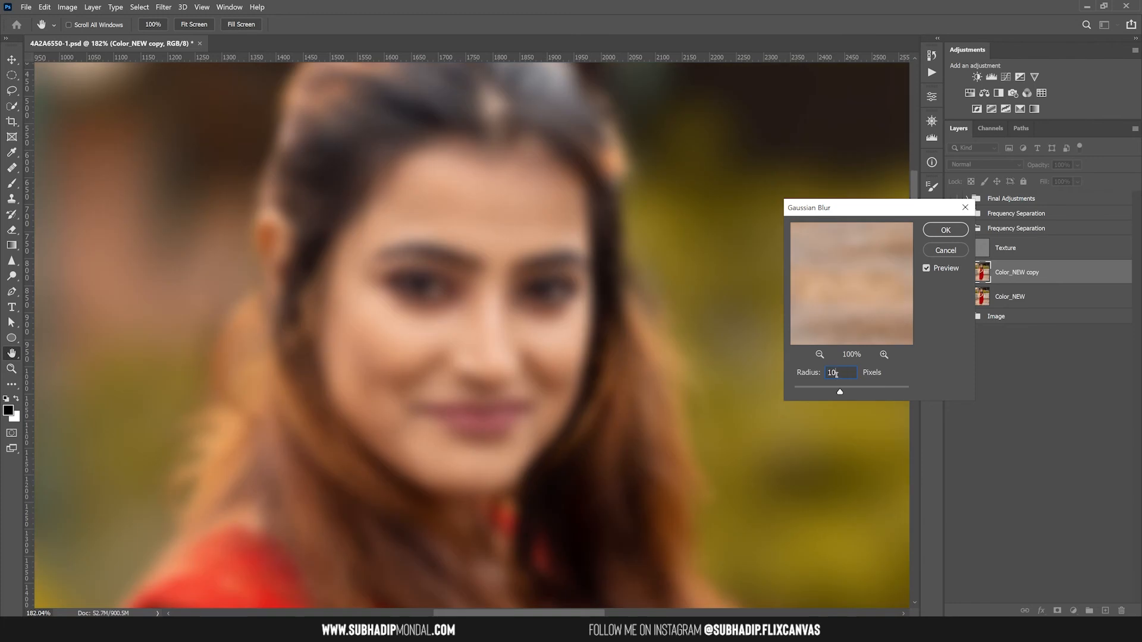
click(946, 230)
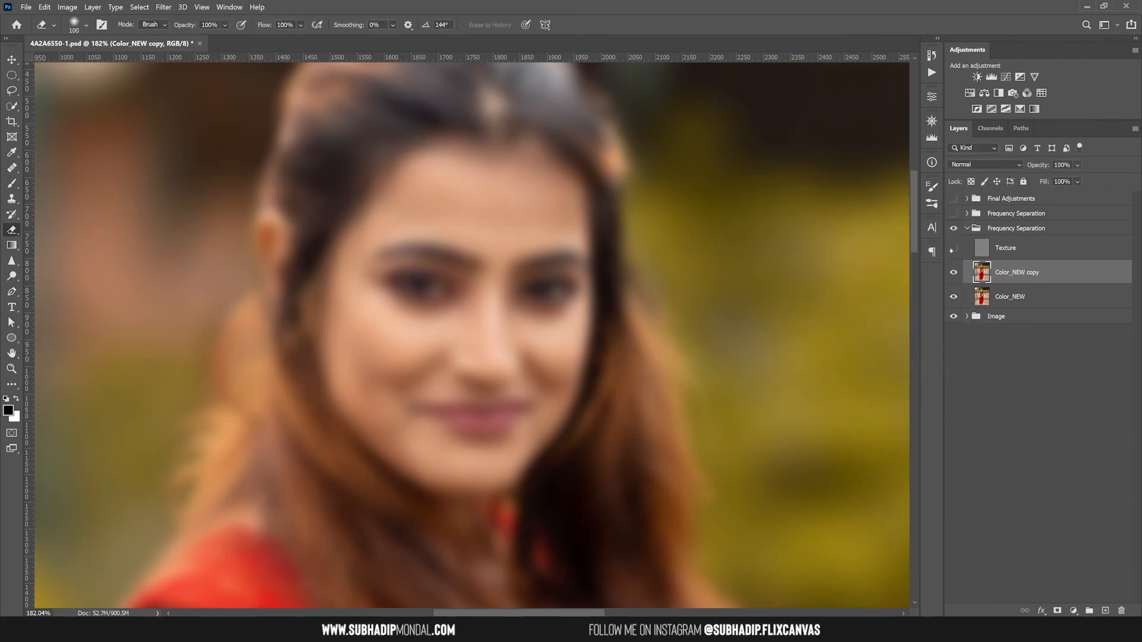
Compare the portrait with and without Color_NEW copy and show the Texture layer again.
click(953, 273)
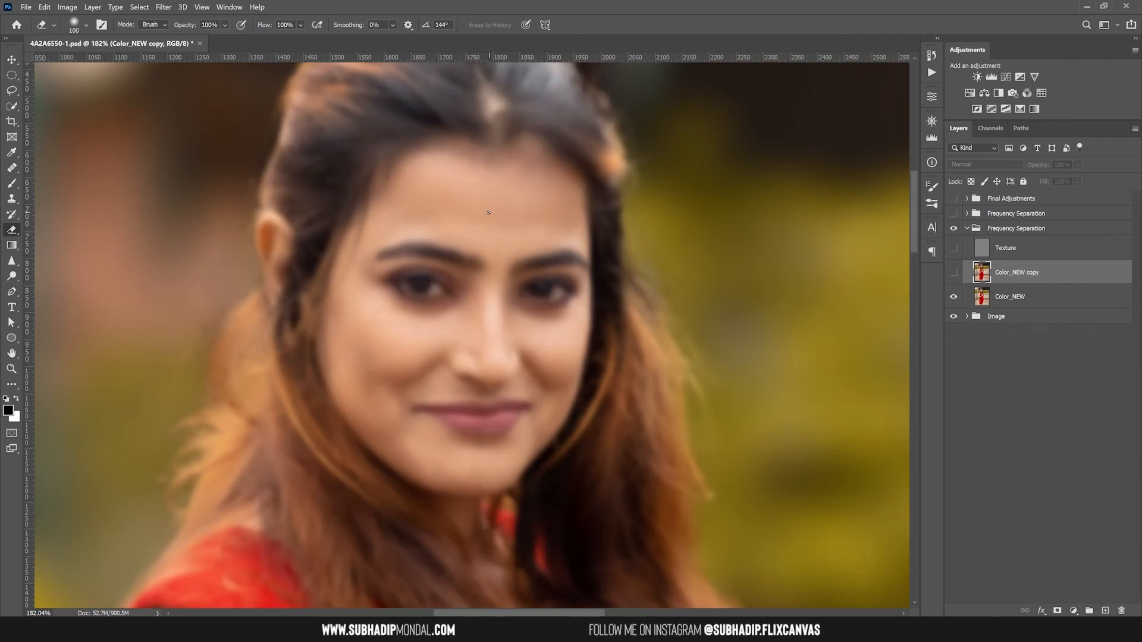
click(953, 272)
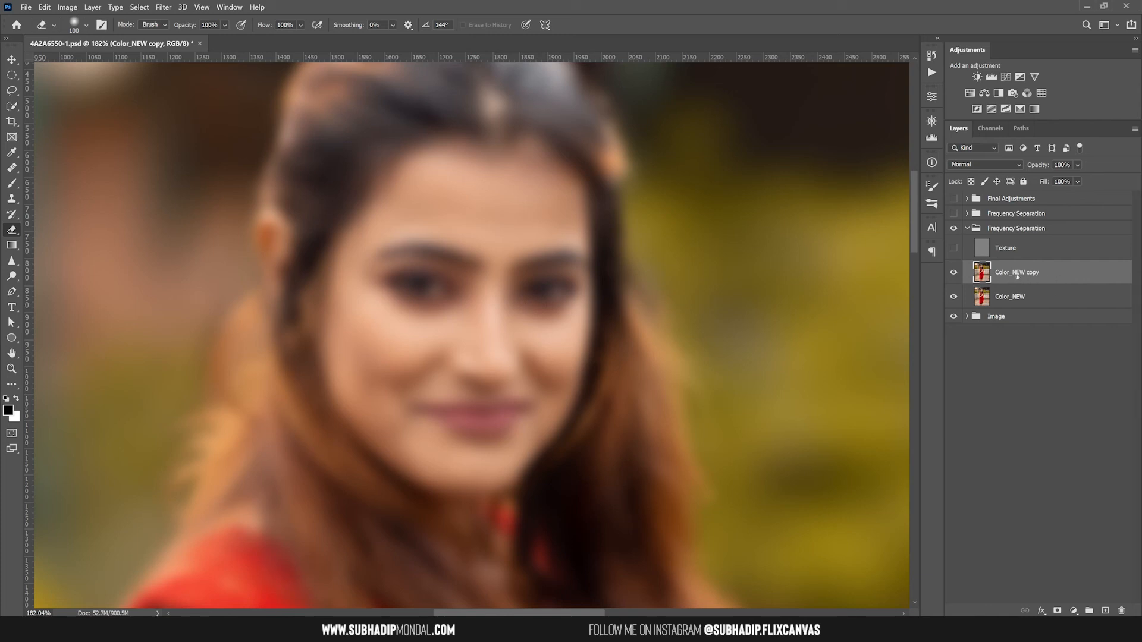
click(953, 249)
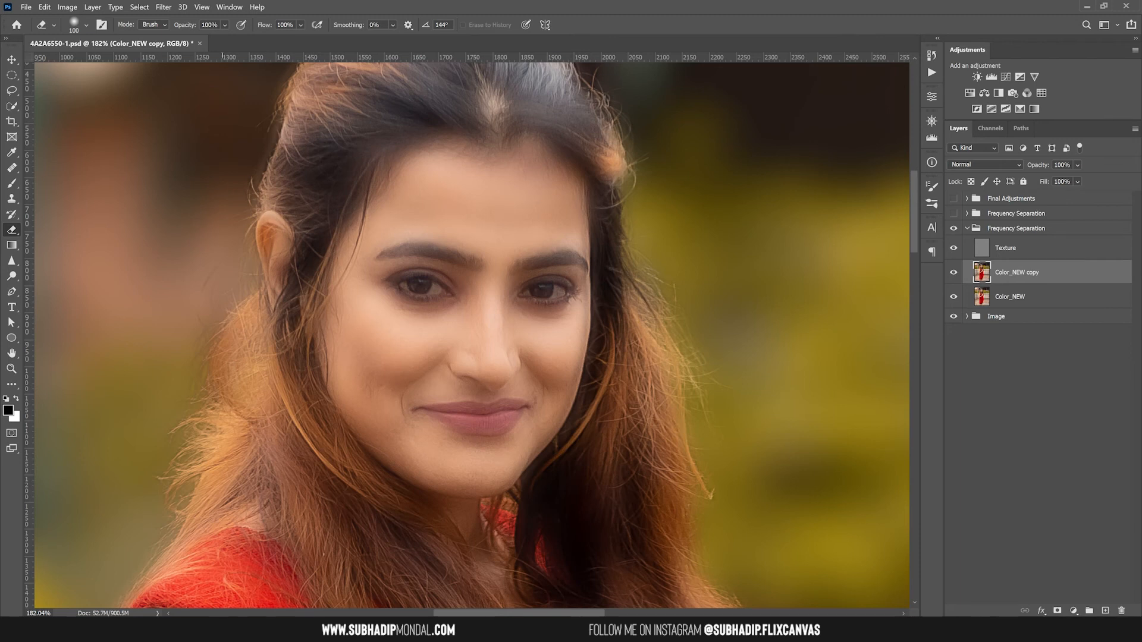
scroll(616, 355, down, 10)
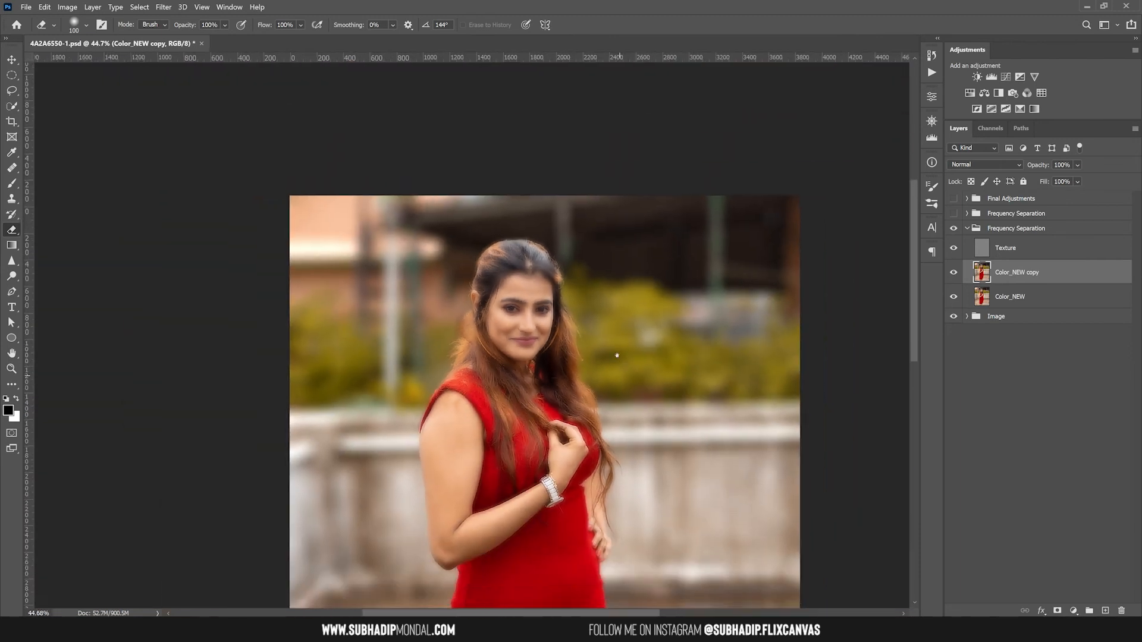
drag(617, 356, 578, 232)
scroll(595, 260, down, 1)
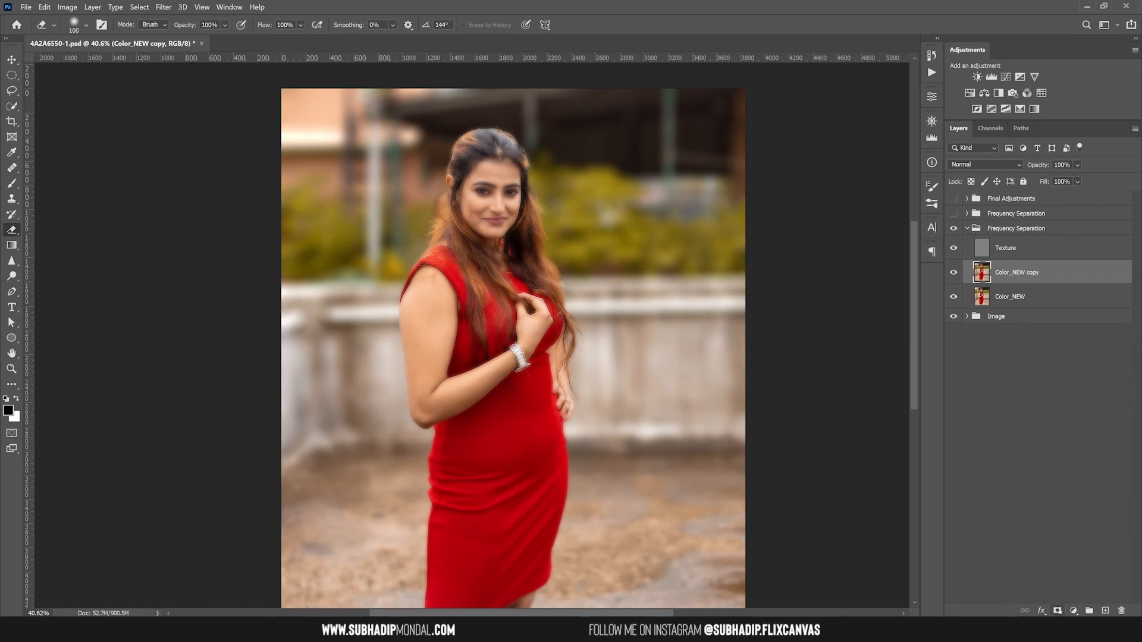
Add a black mask to Color_NEW copy and lasso-select the facial skin, leaving out the brows, eyes, nostrils and lips.
alt+click(1056, 611)
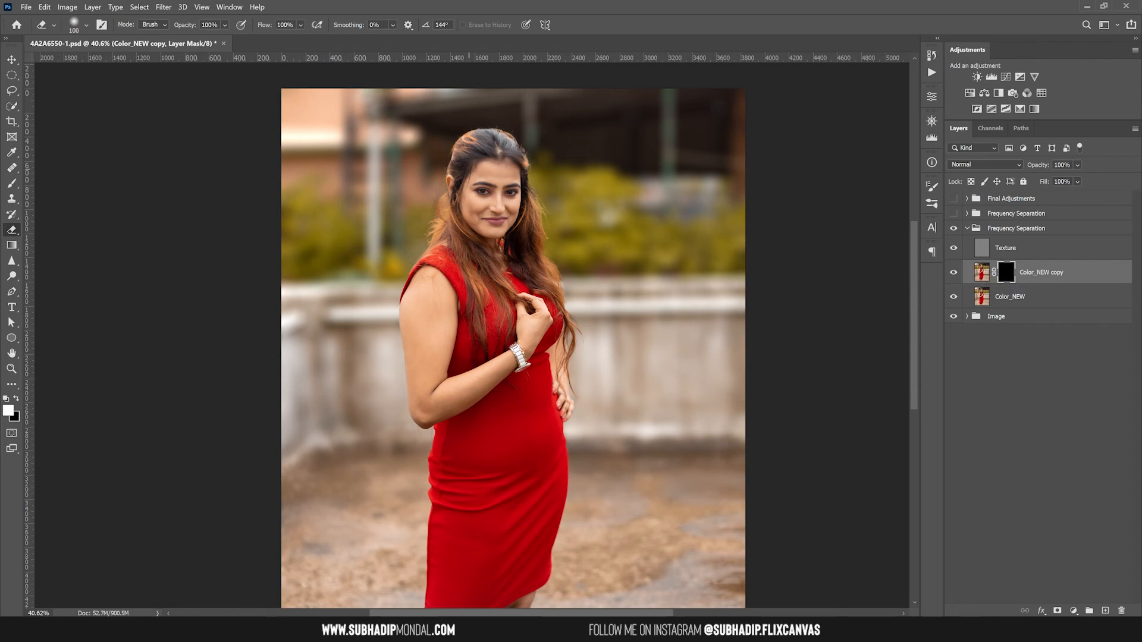
scroll(511, 191, up, 12)
drag(511, 191, 524, 316)
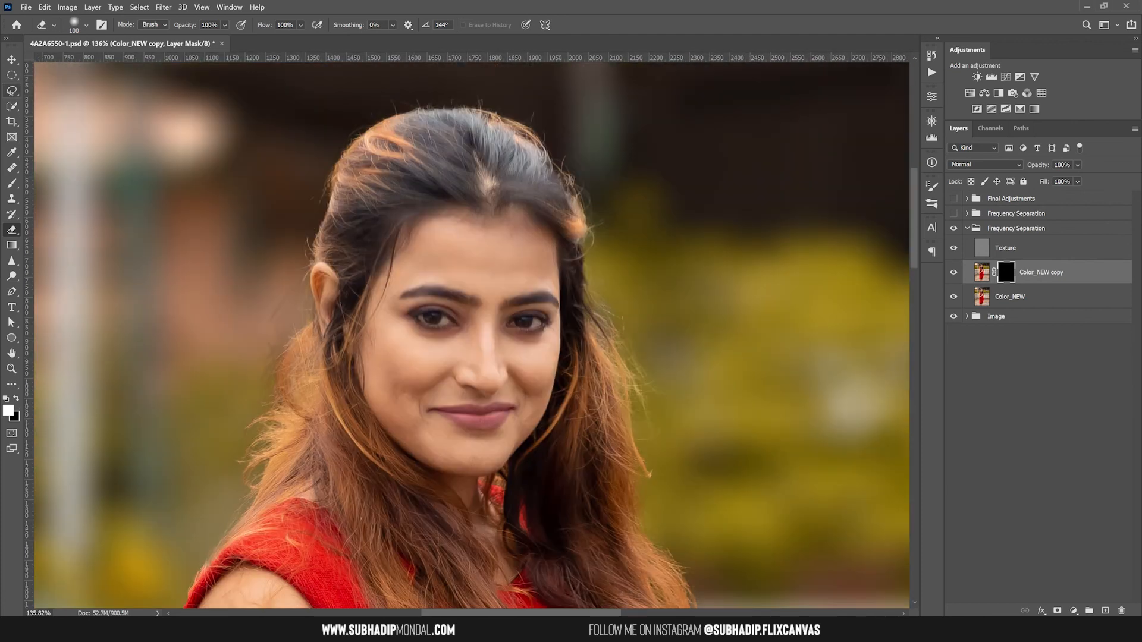
click(11, 90)
mouse_move(490, 314)
mouse_down()
mouse_move(403, 275)
mouse_move(449, 228)
mouse_move(549, 245)
mouse_move(485, 318)
mouse_move(467, 316)
mouse_move(471, 329)
mouse_move(400, 306)
mouse_move(389, 290)
mouse_move(369, 376)
mouse_move(388, 422)
mouse_move(407, 431)
mouse_move(430, 374)
mouse_move(453, 362)
mouse_move(478, 382)
mouse_move(503, 379)
mouse_move(511, 350)
mouse_move(493, 310)
mouse_move(527, 339)
mouse_move(561, 342)
mouse_move(542, 396)
mouse_up()
mouse_move(559, 330)
mouse_down()
mouse_move(558, 363)
mouse_move(560, 323)
mouse_up()
mouse_move(458, 360)
mouse_down()
mouse_move(465, 402)
mouse_move(409, 397)
mouse_move(453, 431)
mouse_move(506, 436)
mouse_move(524, 396)
mouse_move(535, 409)
mouse_move(503, 454)
mouse_move(443, 463)
mouse_move(392, 412)
mouse_up()
mouse_move(548, 394)
mouse_down()
mouse_move(536, 414)
mouse_move(530, 399)
mouse_up()
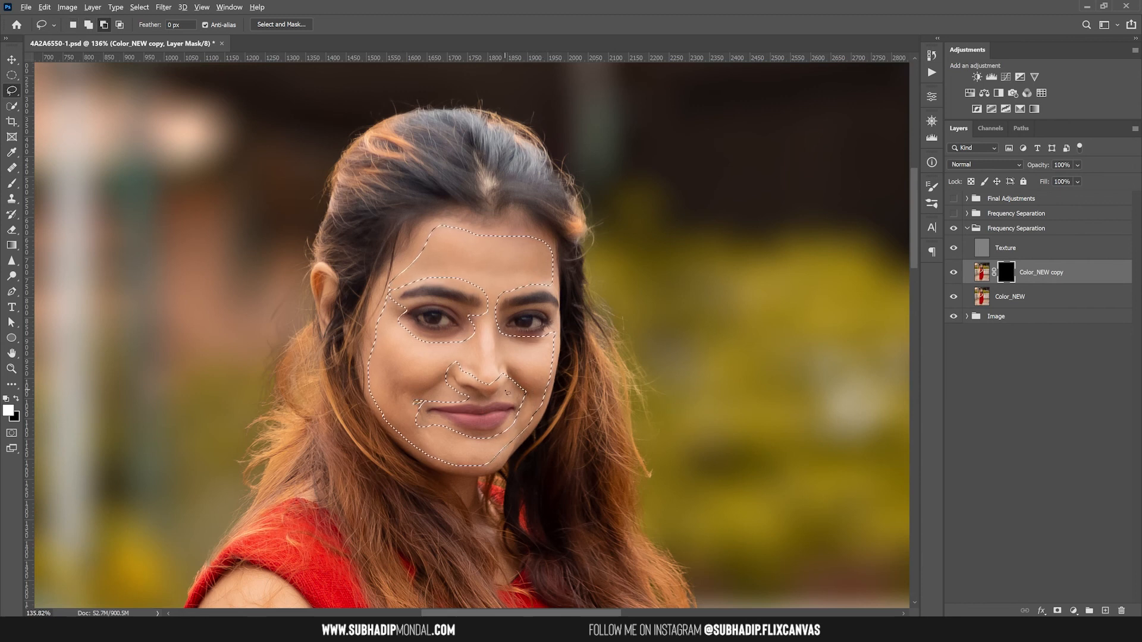
mouse_move(522, 405)
mouse_down()
mouse_move(506, 390)
mouse_move(521, 405)
mouse_move(514, 382)
mouse_move(502, 397)
mouse_move(528, 401)
mouse_move(538, 380)
mouse_up()
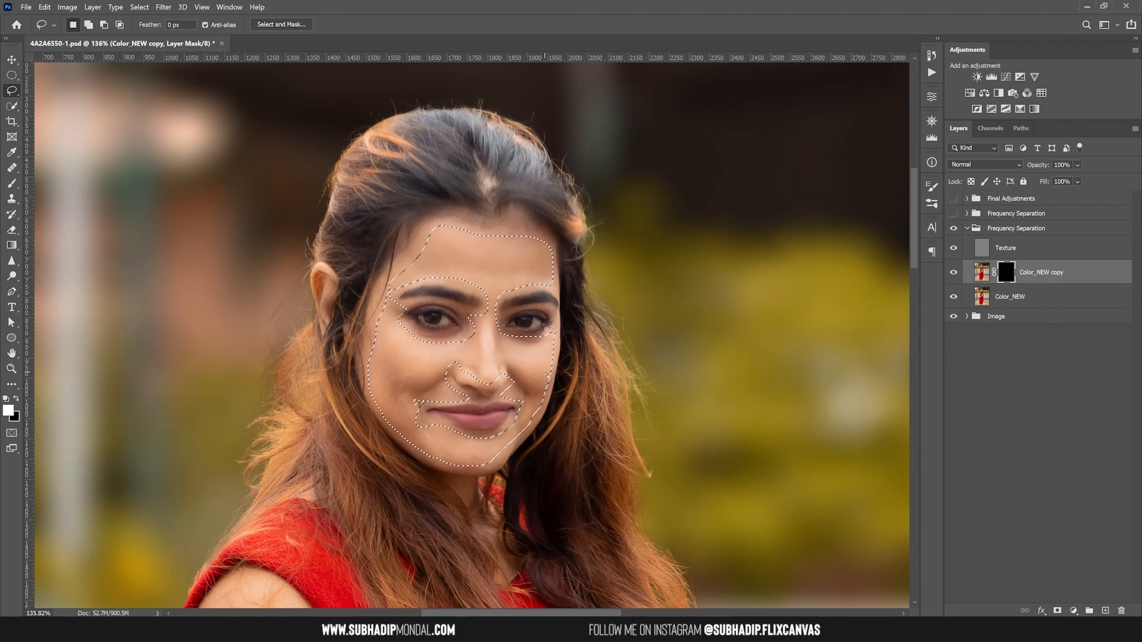
Add the skin of the bent arm and both legs to the lasso selection.
scroll(544, 378, down, 2)
drag(548, 420, 643, 35)
mouse_move(412, 154)
mouse_down()
mouse_move(372, 369)
mouse_move(391, 507)
mouse_move(439, 517)
mouse_move(530, 472)
mouse_move(623, 367)
mouse_move(495, 421)
mouse_move(446, 425)
mouse_move(470, 302)
mouse_move(467, 223)
mouse_move(451, 171)
mouse_move(410, 149)
mouse_up()
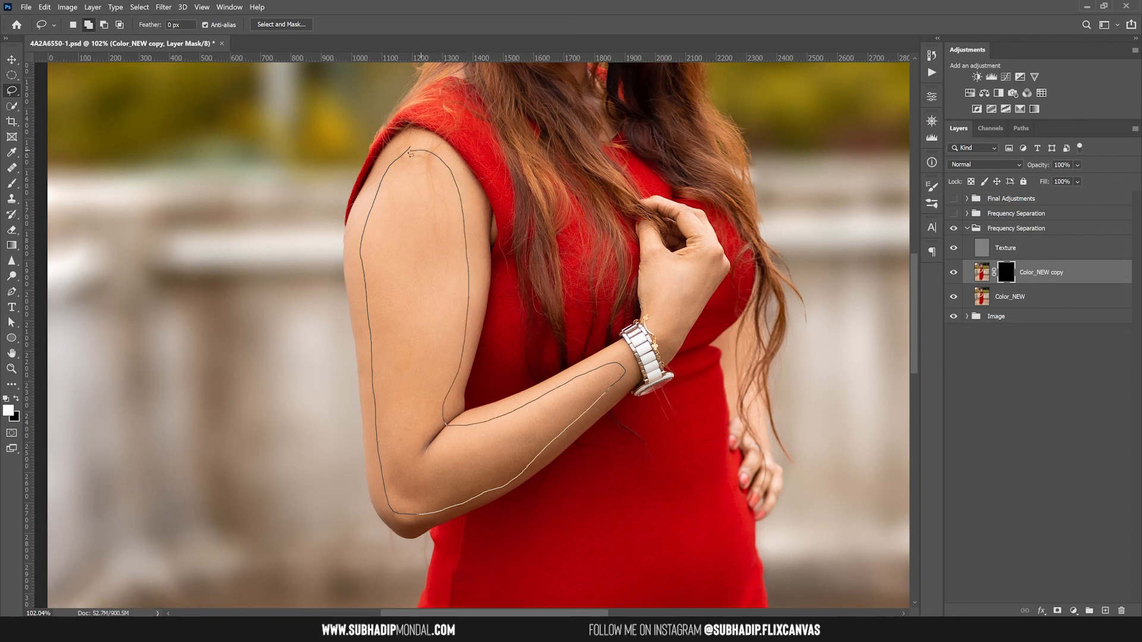
drag(645, 500, 633, 117)
mouse_move(404, 327)
mouse_down()
mouse_move(362, 460)
mouse_move(471, 449)
mouse_move(506, 381)
mouse_move(509, 346)
mouse_move(405, 328)
mouse_up()
mouse_move(574, 307)
mouse_down()
mouse_move(550, 335)
mouse_move(550, 386)
mouse_move(613, 461)
mouse_move(643, 407)
mouse_move(652, 278)
mouse_move(575, 308)
mouse_up()
scroll(593, 304, down, 5)
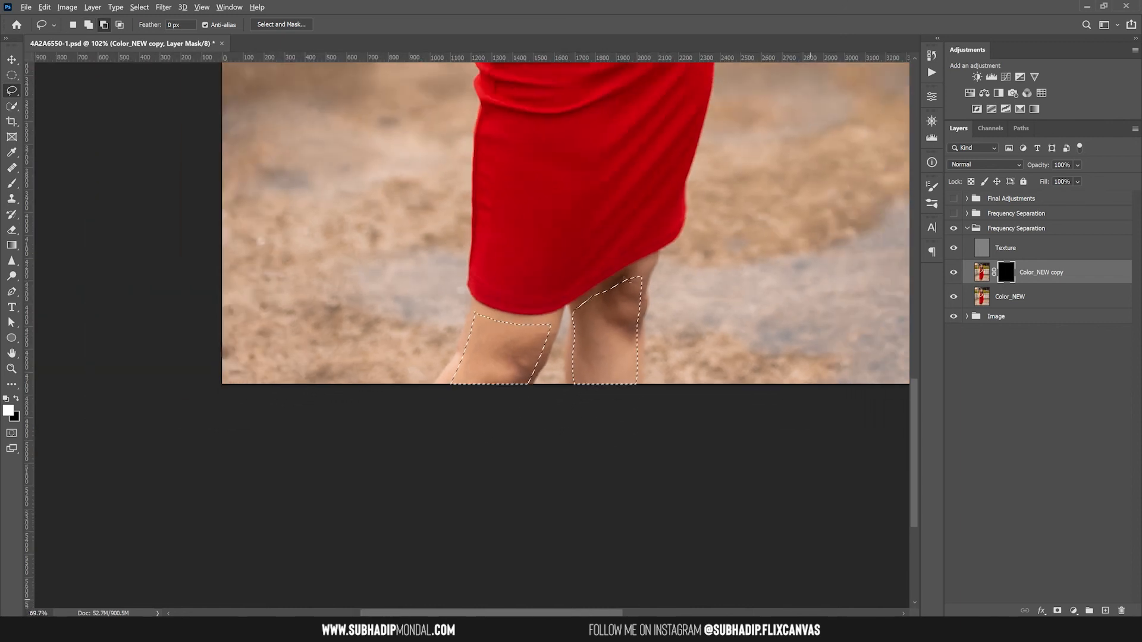
drag(717, 195, 656, 477)
scroll(597, 280, down, 4)
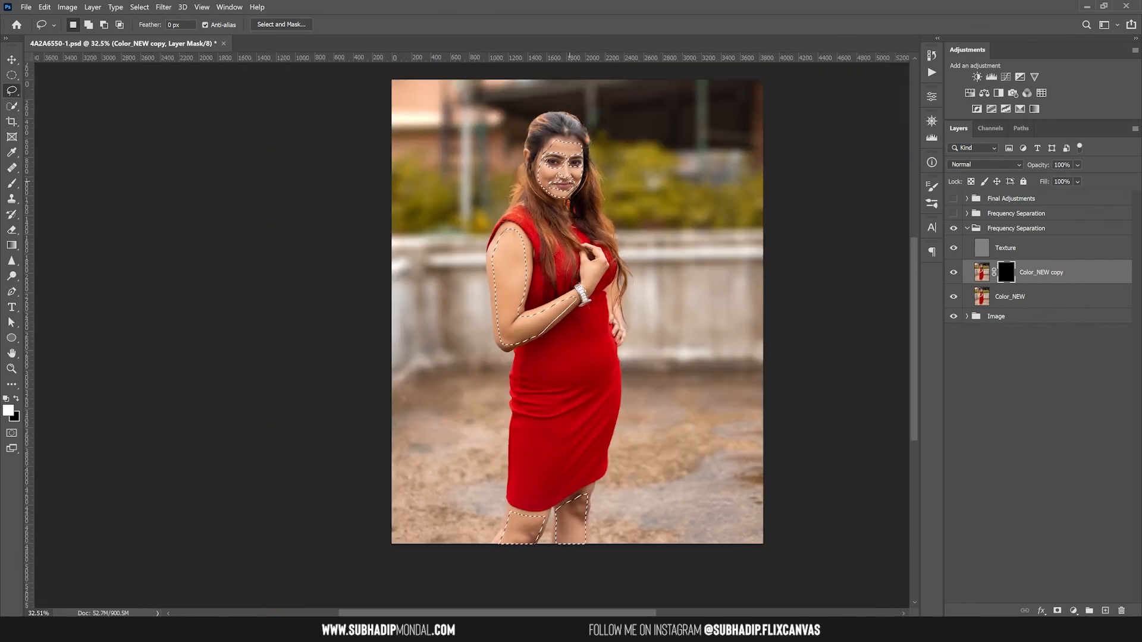
Feather the skin selection by 20 pixels and fill it with white on the Color_NEW copy mask.
right_click(569, 173)
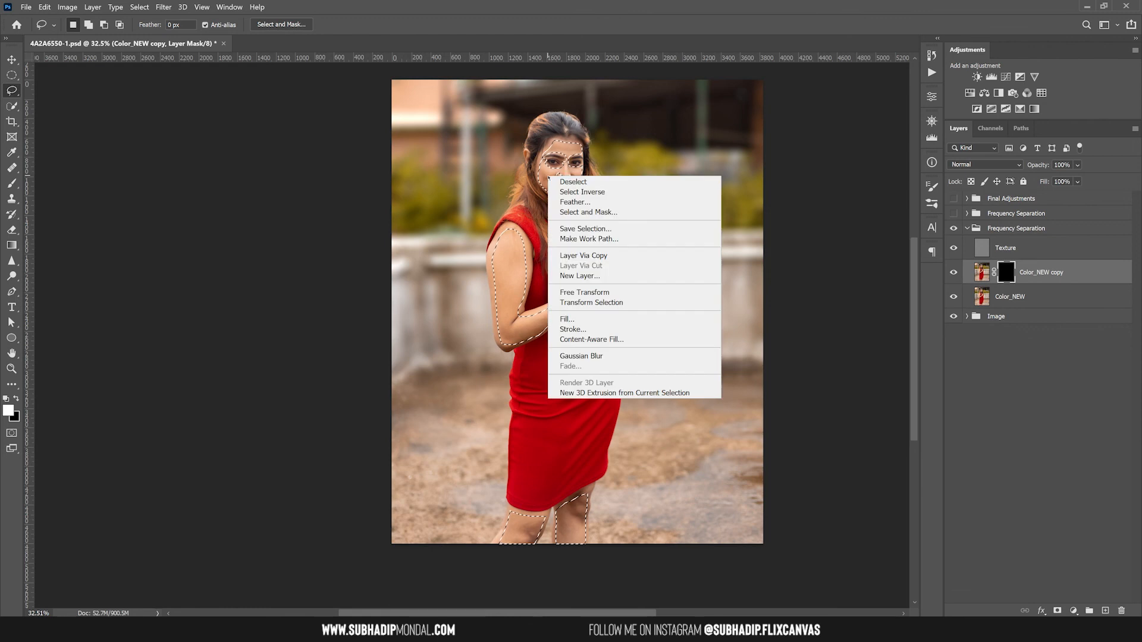
click(595, 202)
text(20)
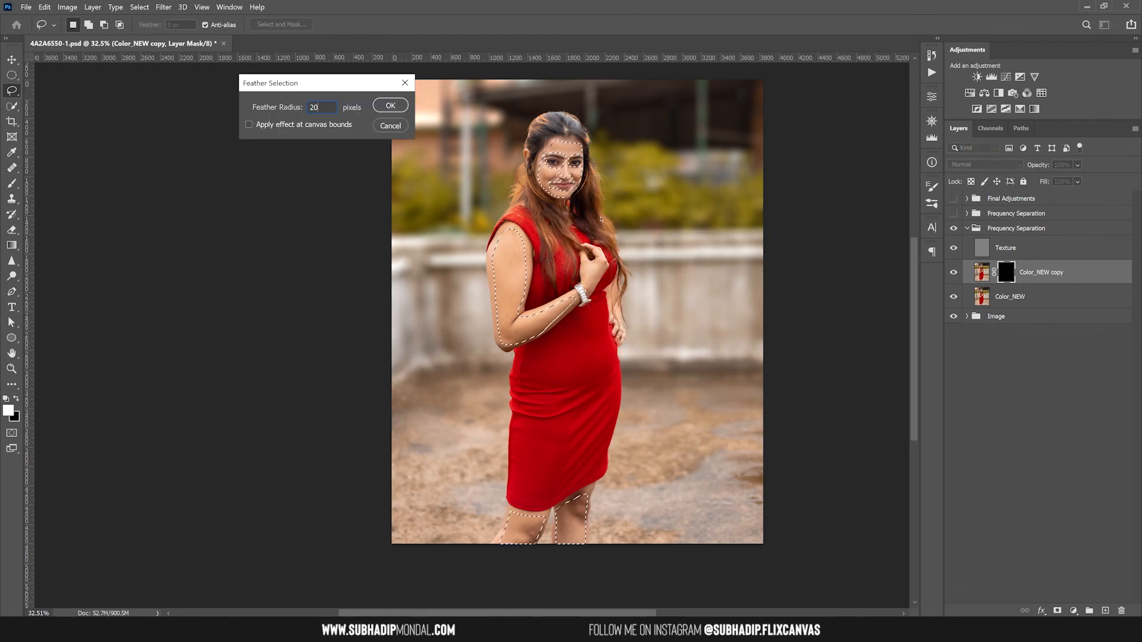
key(Return)
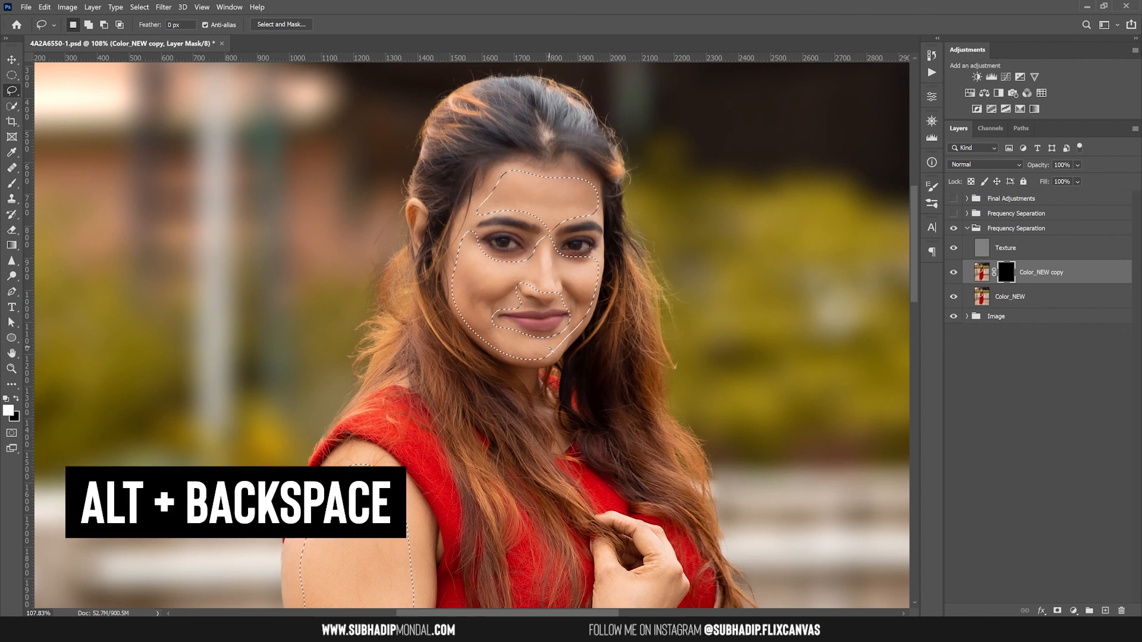
key(alt+BackSpace)
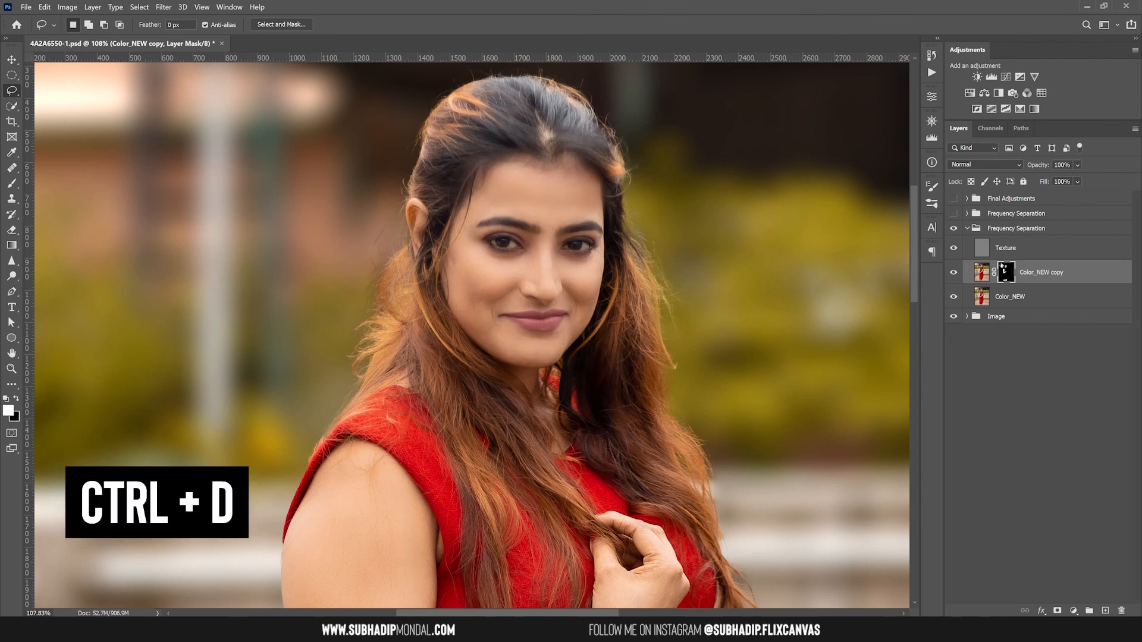
Set the Color_NEW copy layer's opacity to 50% and compare the portrait with and without it.
click(953, 273)
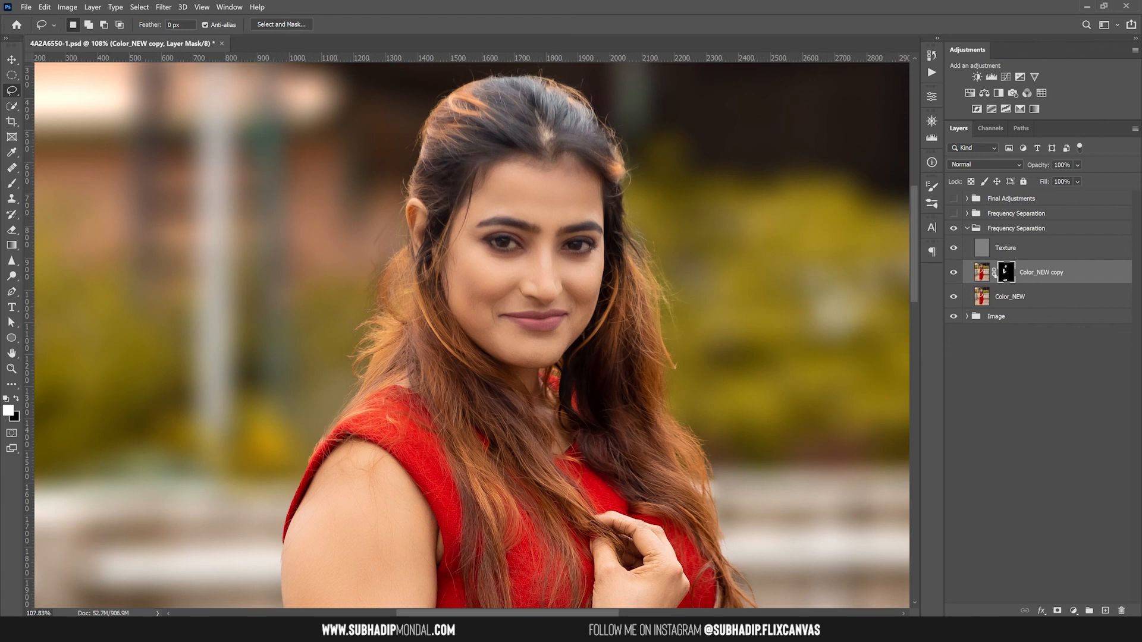
click(980, 275)
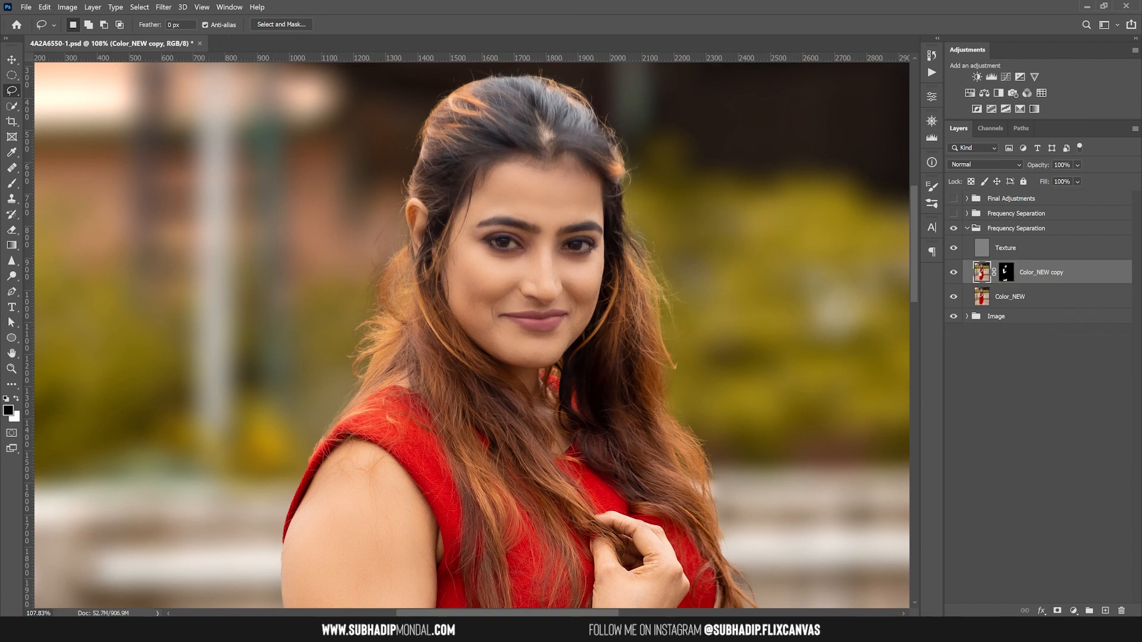
drag(1044, 162, 1011, 172)
click(954, 272)
click(955, 272)
scroll(685, 293, down, 5)
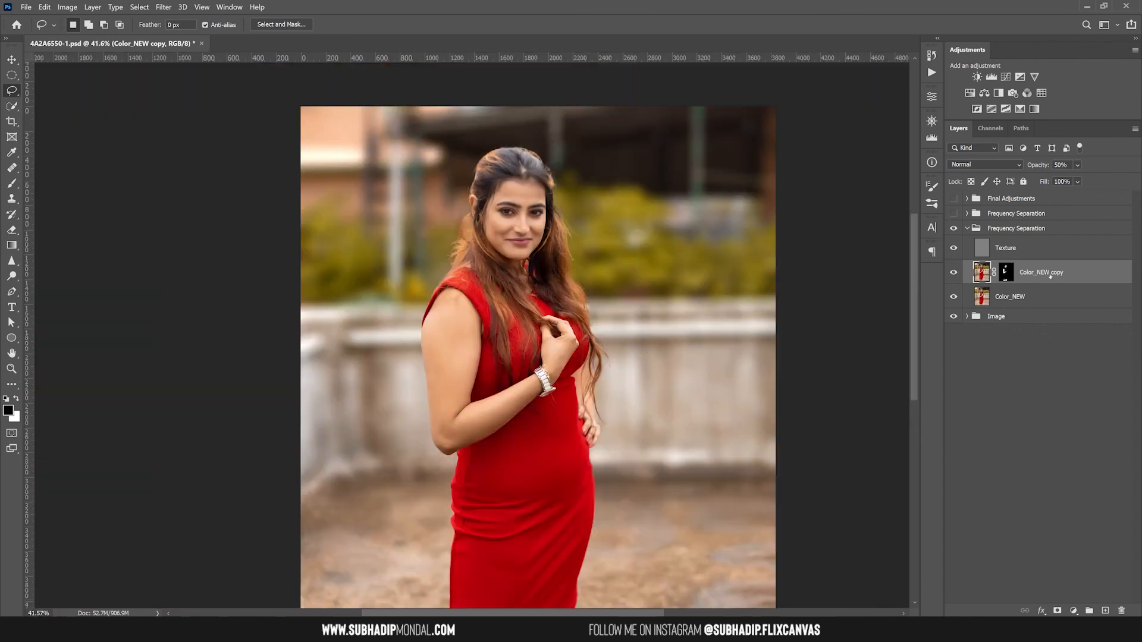
Duplicate the masked Color_NEW copy layer three times to strengthen the smoothing.
key(ctrl+j)
key(ctrl+j)
key(ctrl+j)
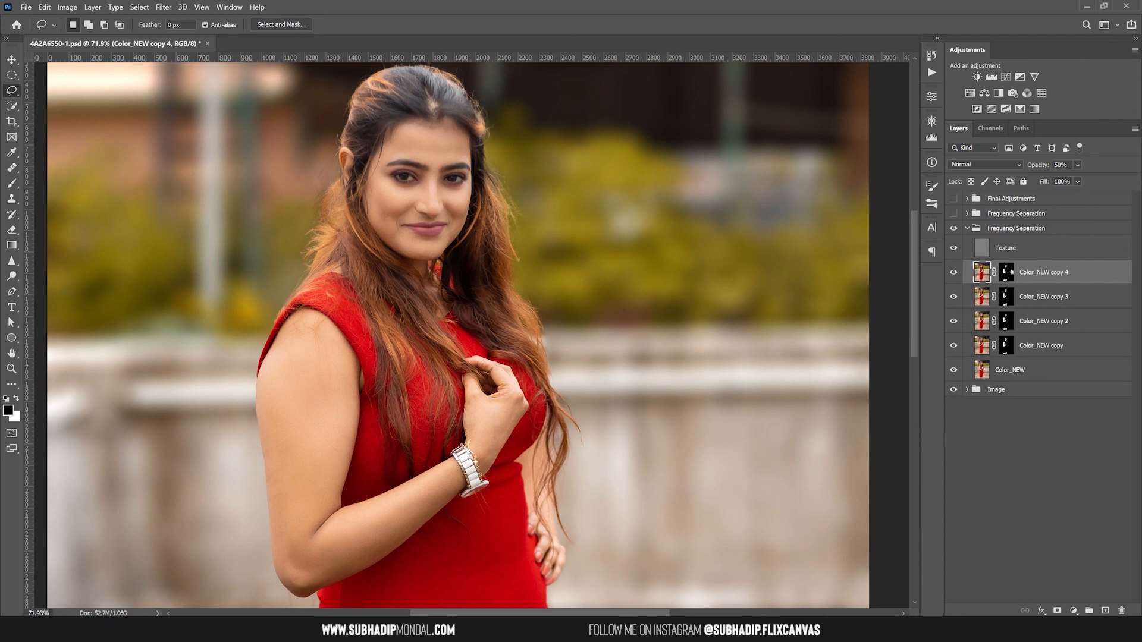
Lasso around the head and fill that area with black on the masks of Color_NEW copy 4, copy 3 and copy 2.
drag(461, 65, 476, 75)
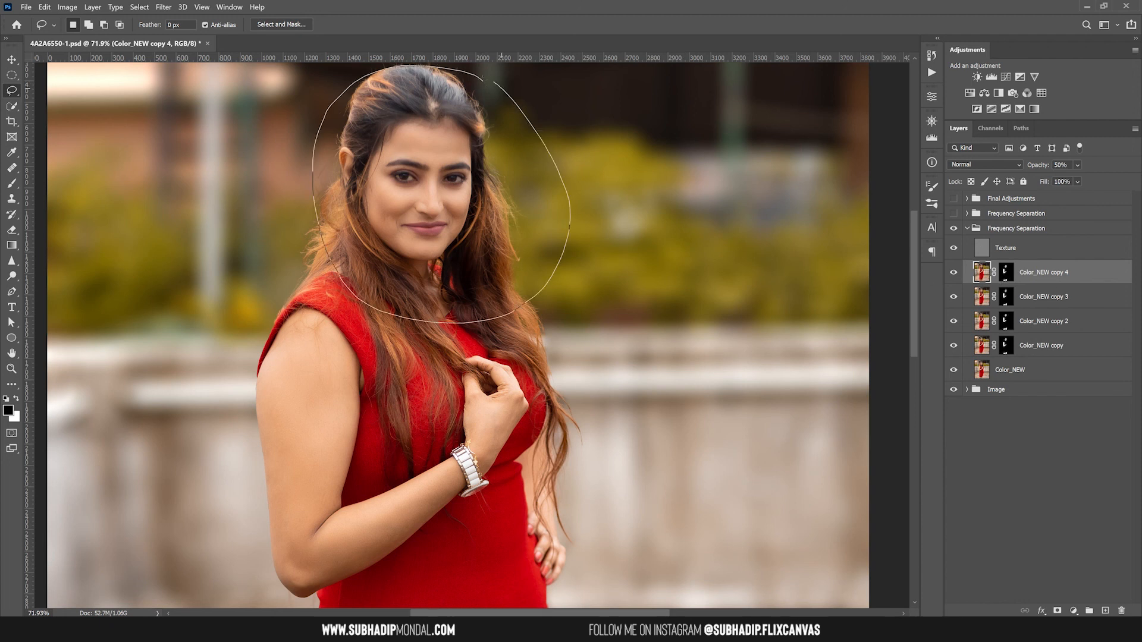
click(1004, 272)
key(x)
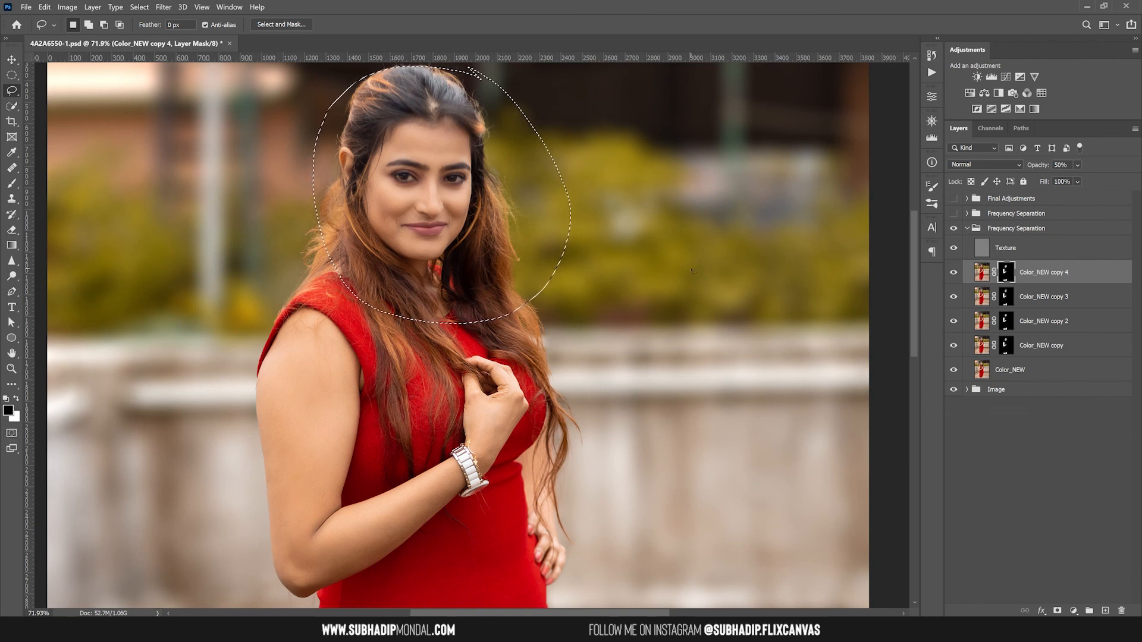
click(1009, 298)
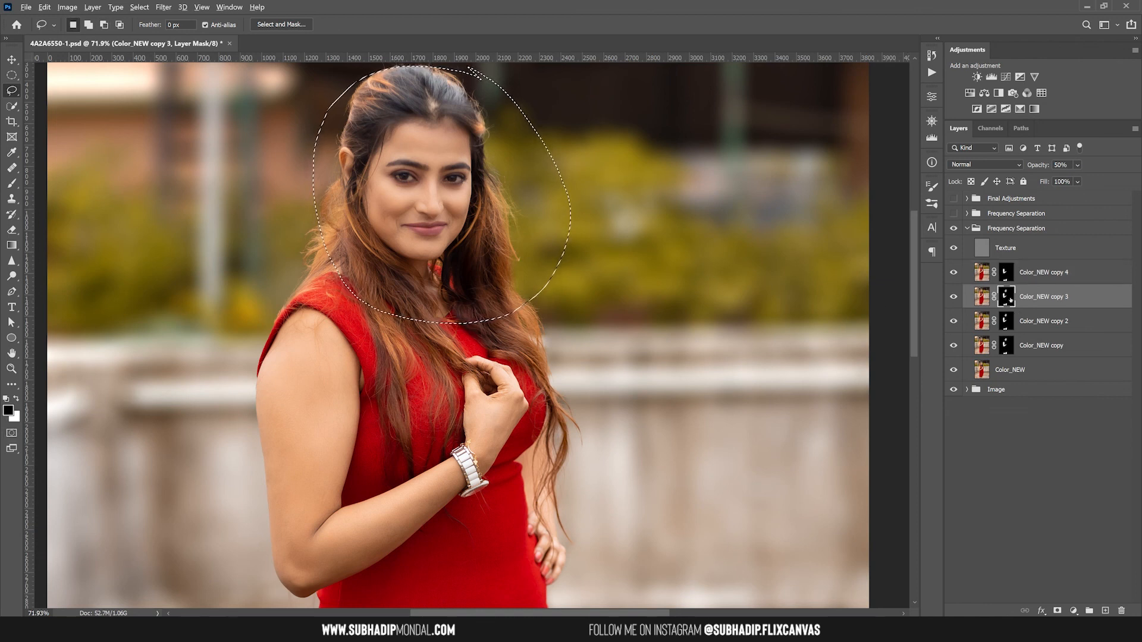
key(alt+BackSpace)
click(1007, 322)
key(alt+BackSpace)
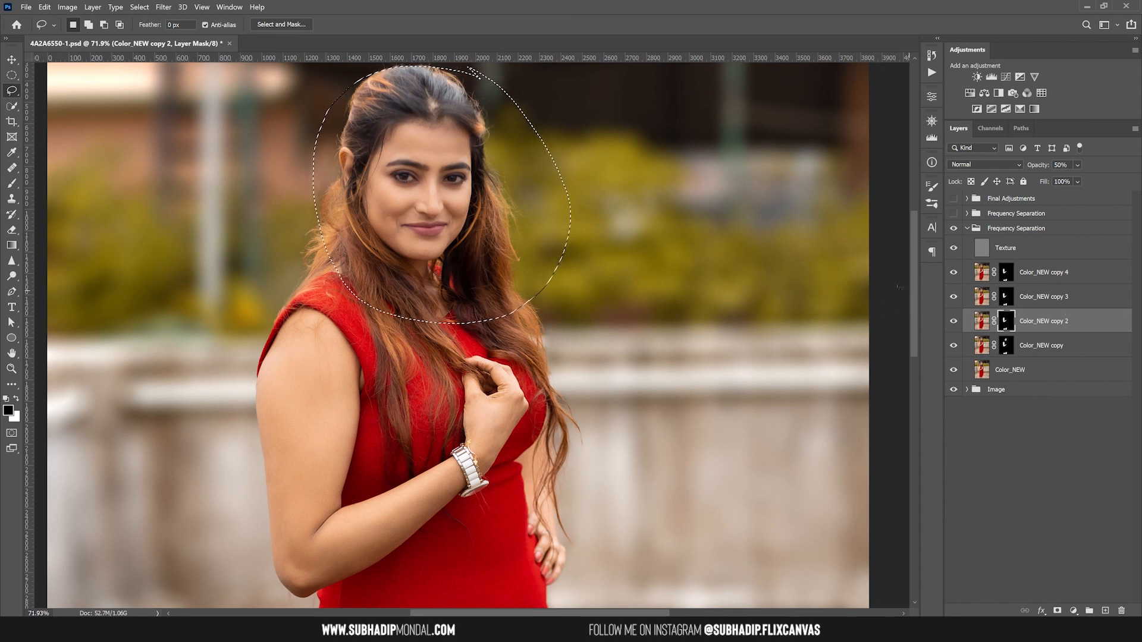
key(ctrl+d)
Compare the arm's skin with and without Color_NEW copy 4, copy 3 and copy 2.
click(953, 271)
click(953, 296)
click(952, 322)
scroll(308, 450, up, 4)
click(953, 321)
click(953, 296)
click(953, 272)
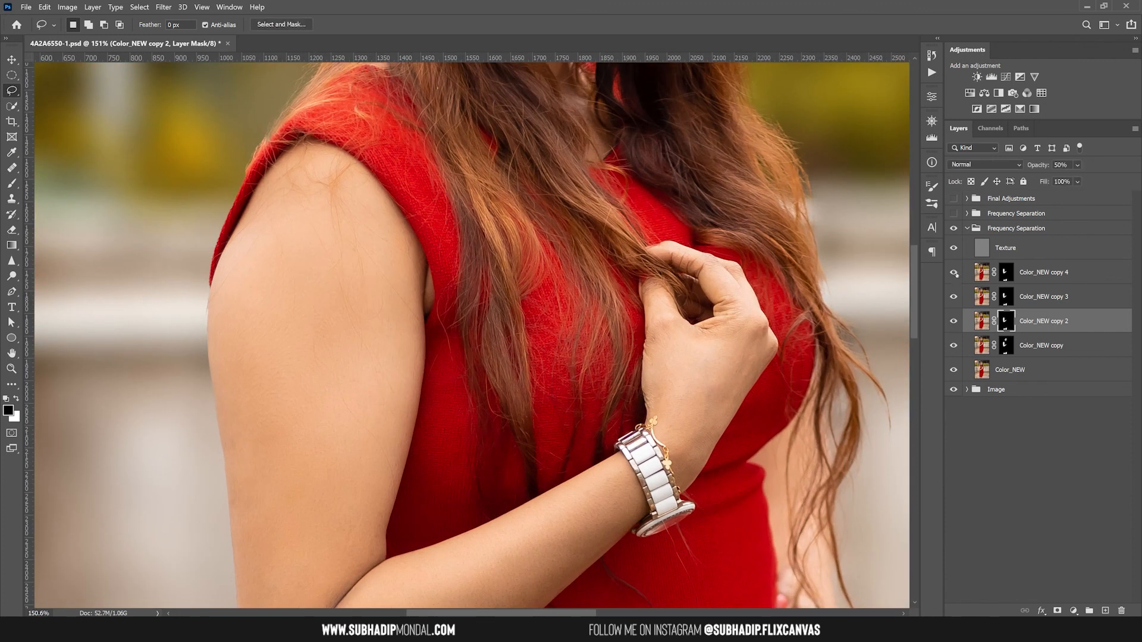
Set the opacity of Color_NEW copy 4, copy 3 and copy 2 to 100%.
click(1036, 278)
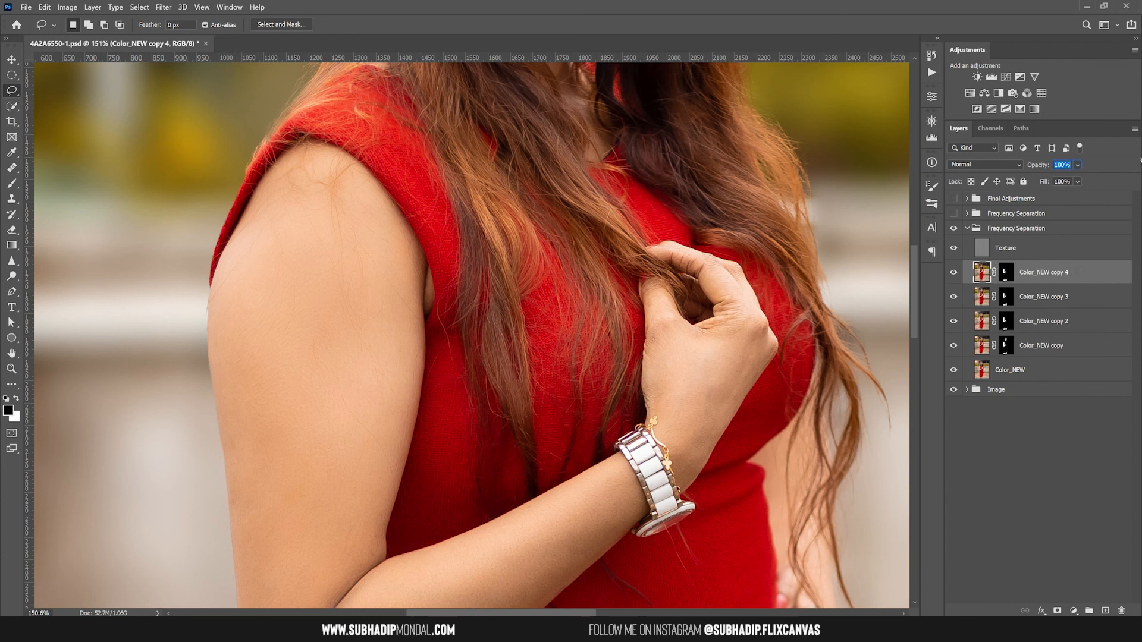
key(alt+bracketleft)
click(1060, 321)
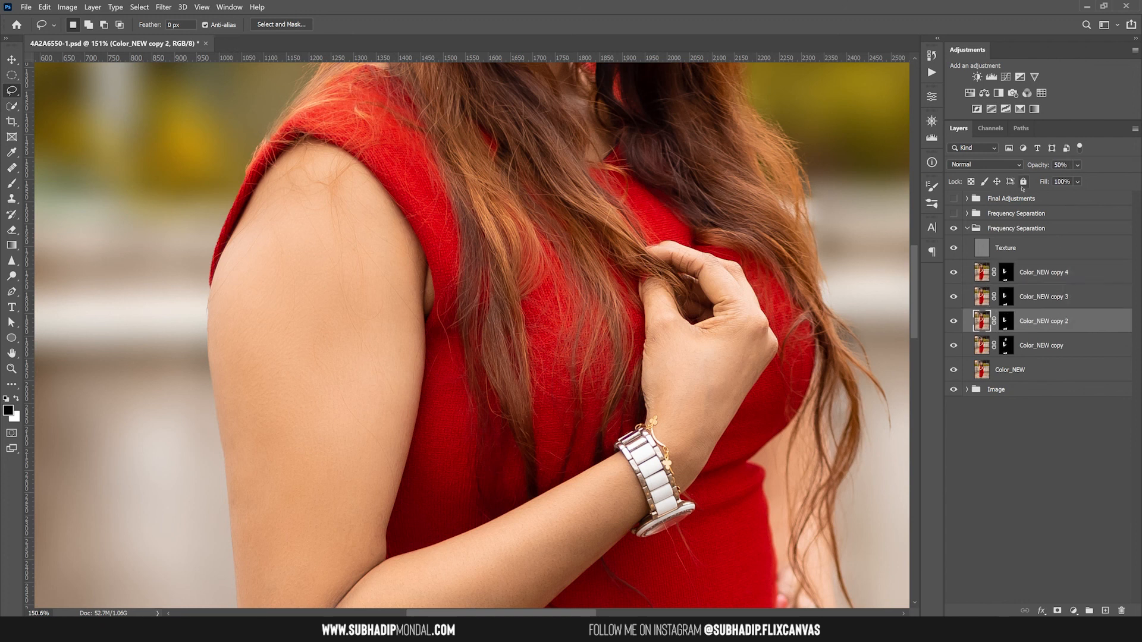
Compare the arm with the three full-opacity duplicate color layers hidden and shown.
scroll(617, 360, down, 2)
scroll(617, 359, down, 1)
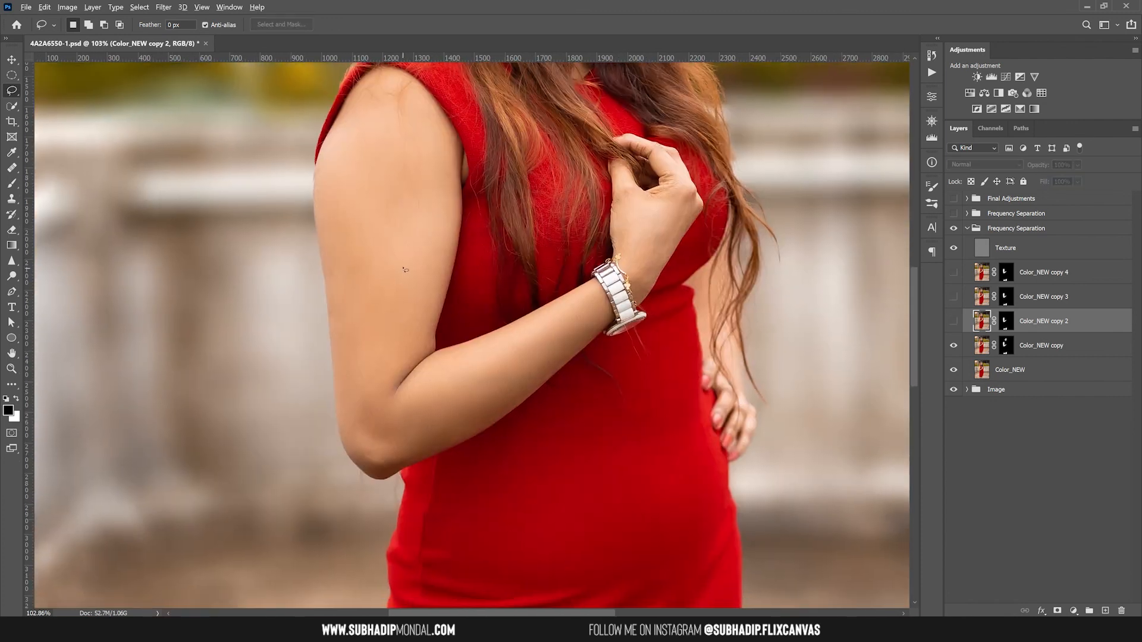
scroll(352, 226, up, 1)
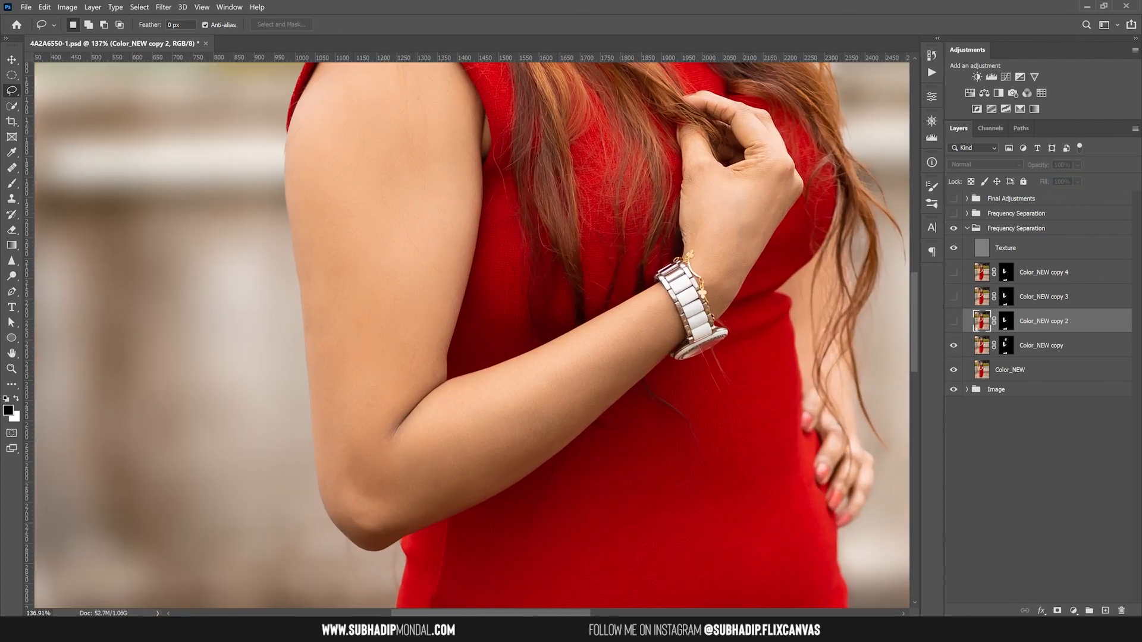
click(954, 322)
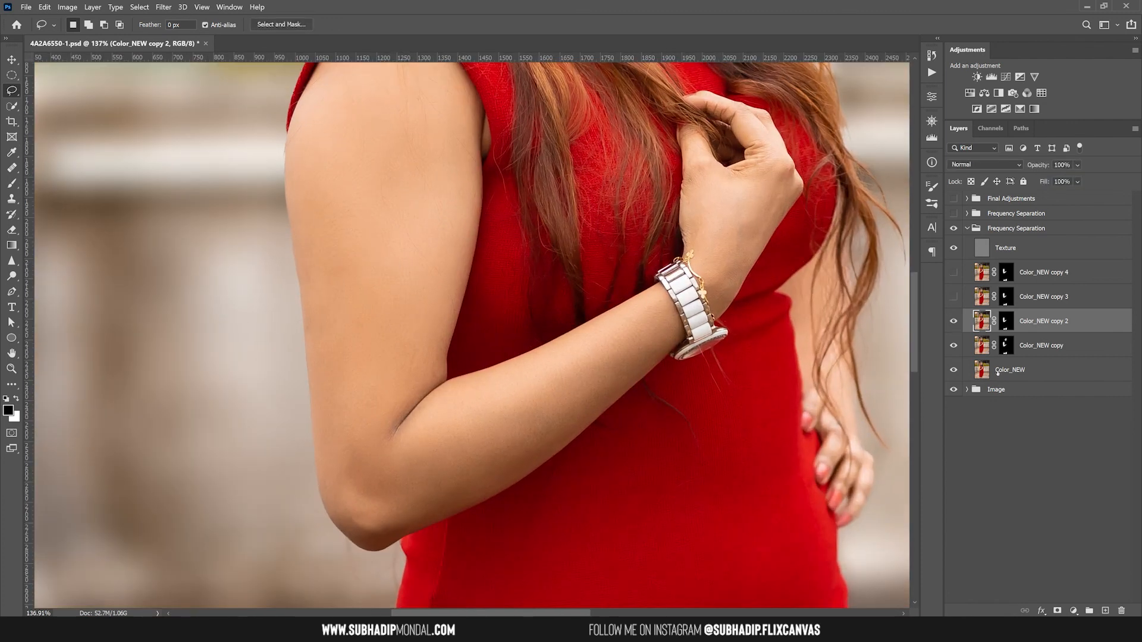
click(954, 297)
click(954, 272)
Compare the skin of the legs with and without the three duplicate color layers.
scroll(485, 455, down, 10)
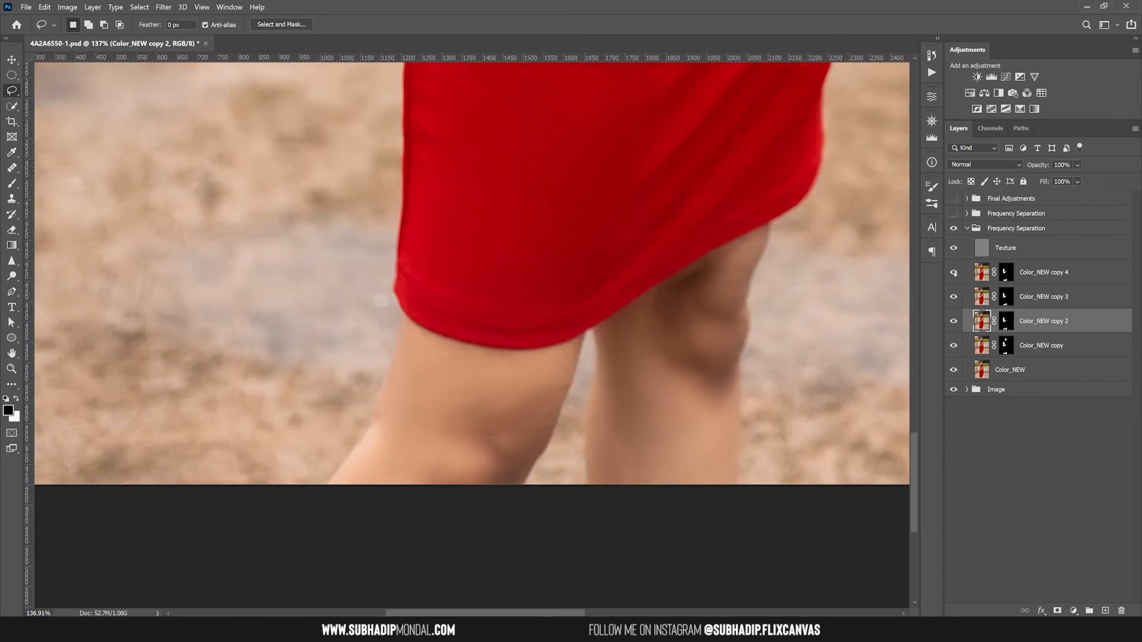
drag(953, 272, 953, 321)
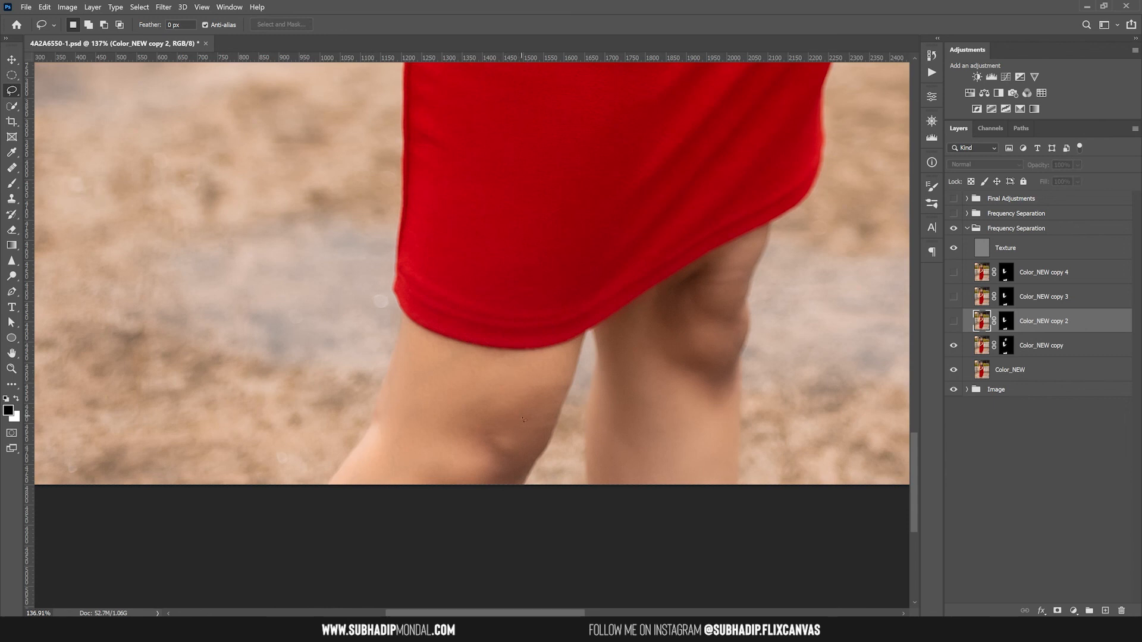
click(953, 322)
click(953, 297)
click(954, 273)
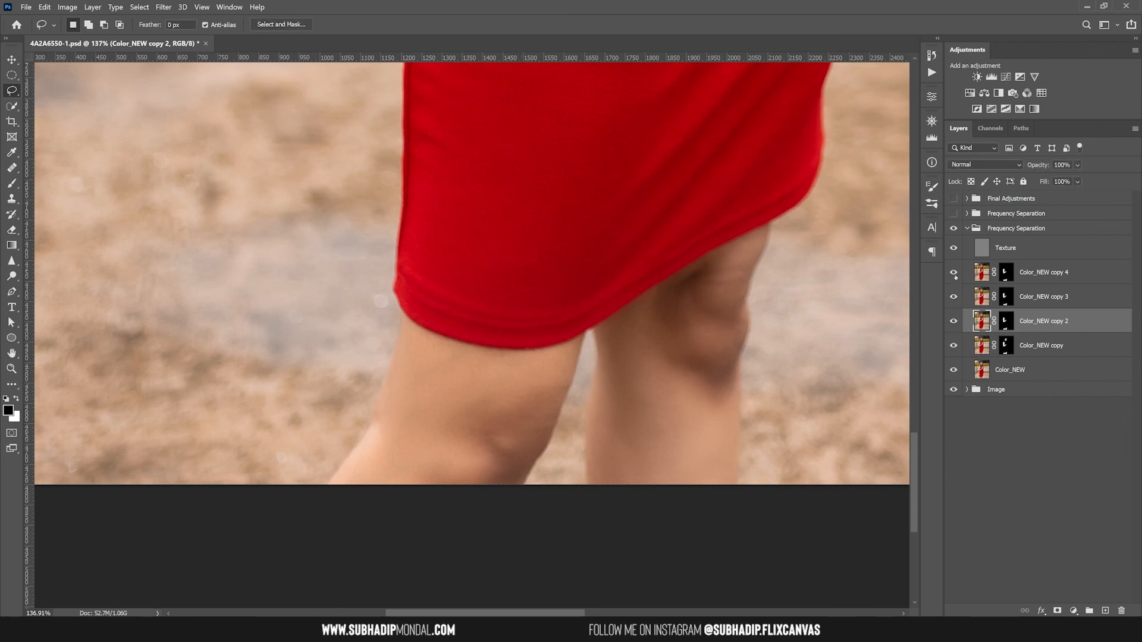
scroll(814, 276, down, 5)
scroll(673, 303, down, 2)
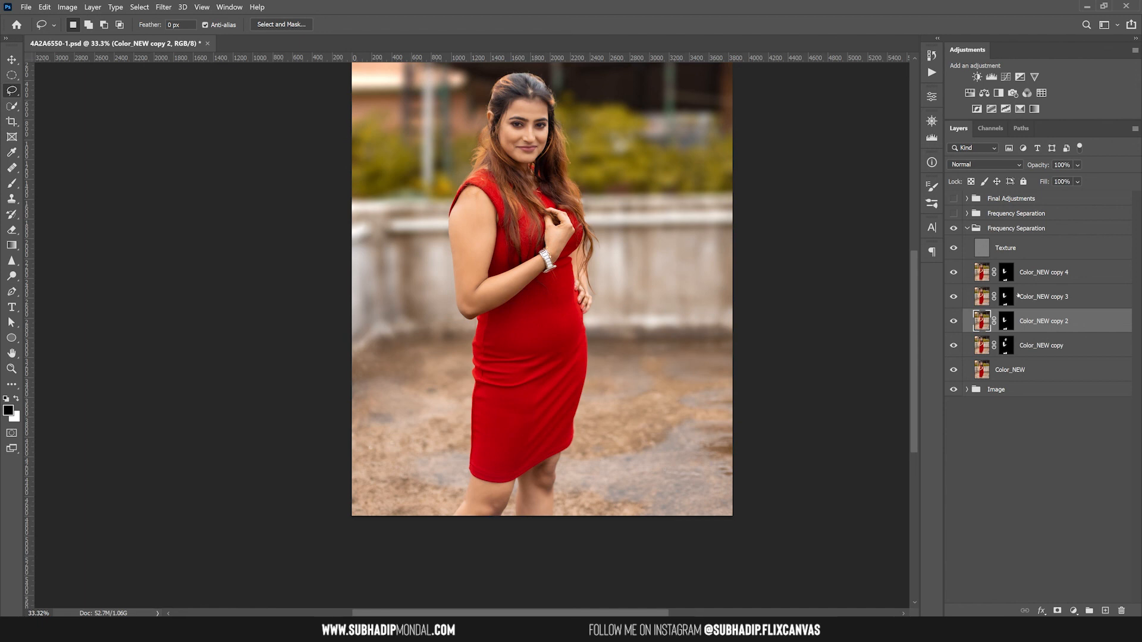
Collapse the new Frequency Separation group directly above the Image group and delete it.
click(967, 228)
drag(973, 230, 1121, 611)
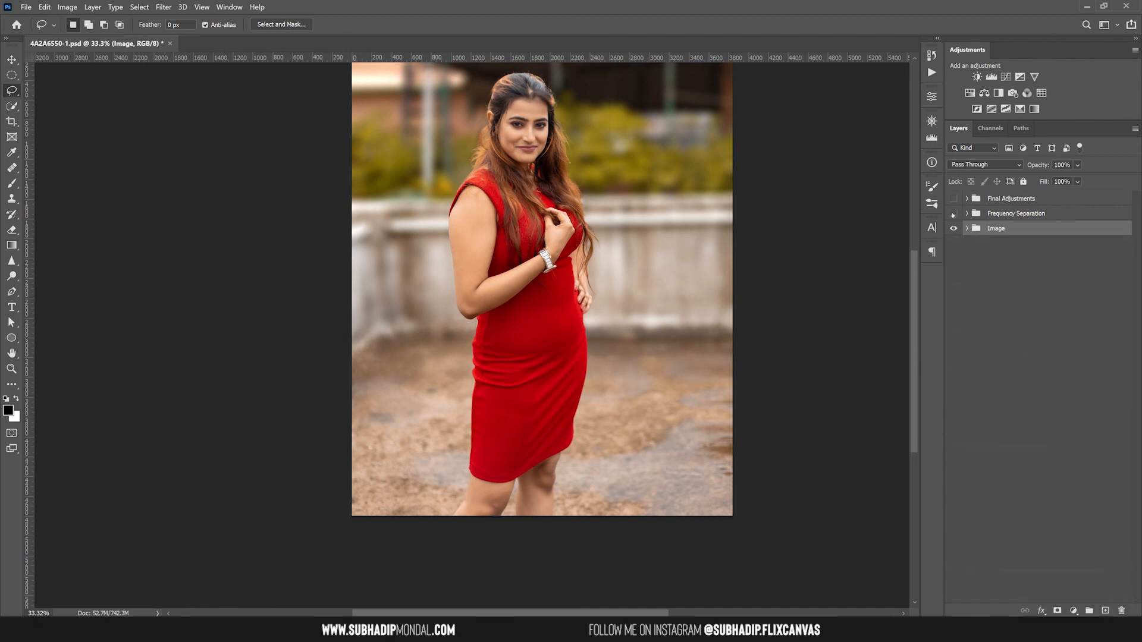